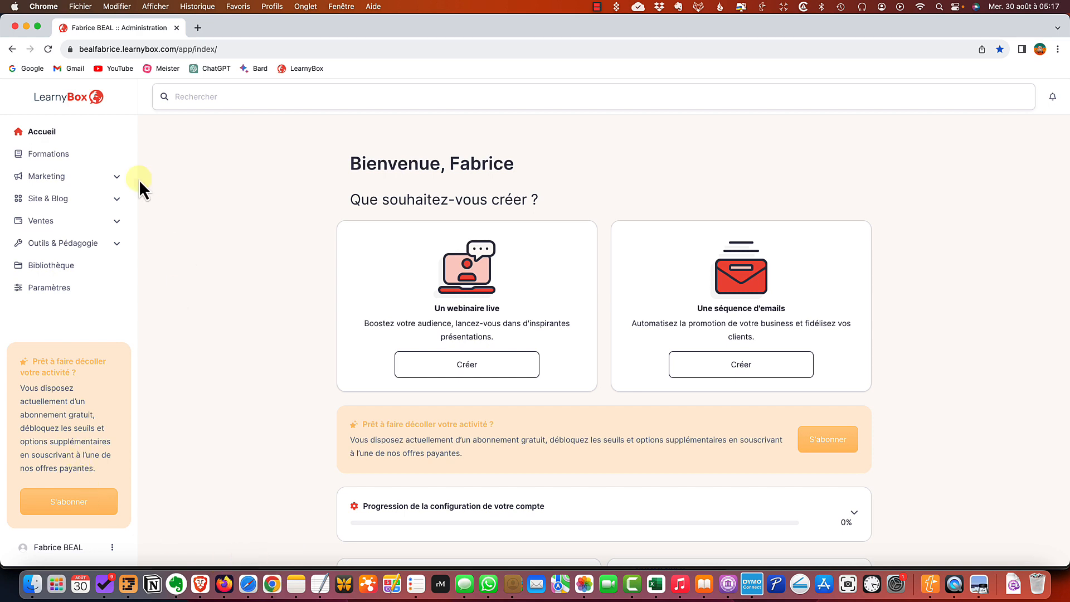
# Open the site management page and start the guided site configuration
pyautogui.click(60, 202)
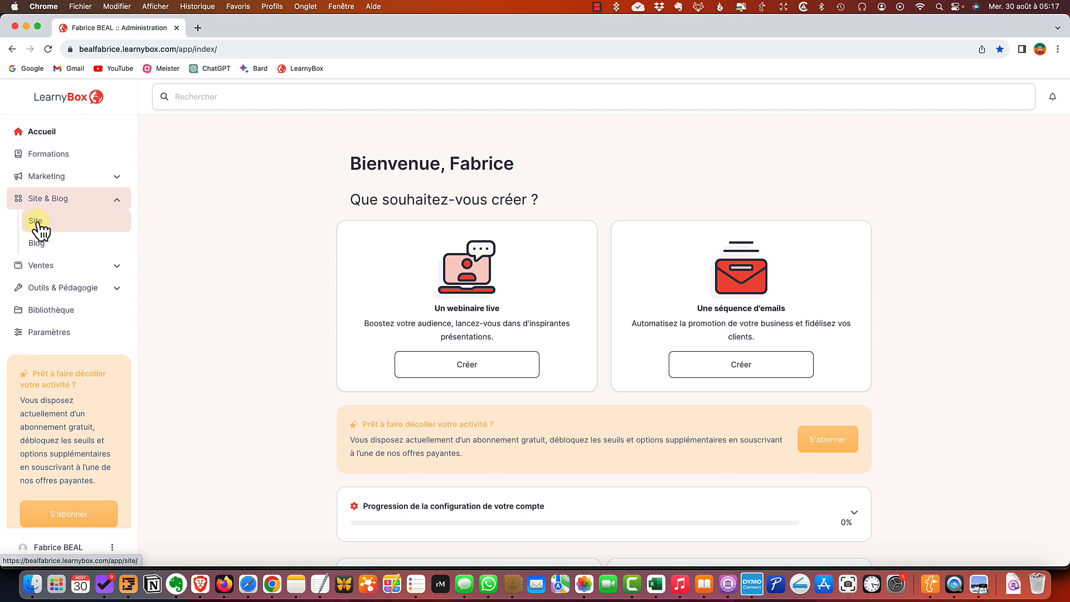
pyautogui.click(37, 222)
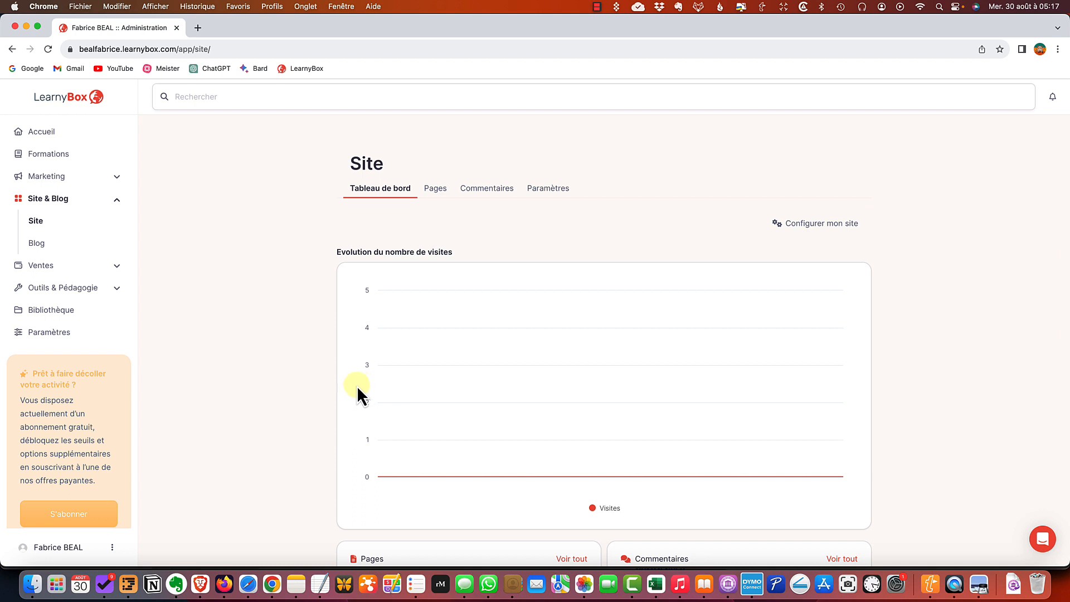
pyautogui.click(817, 226)
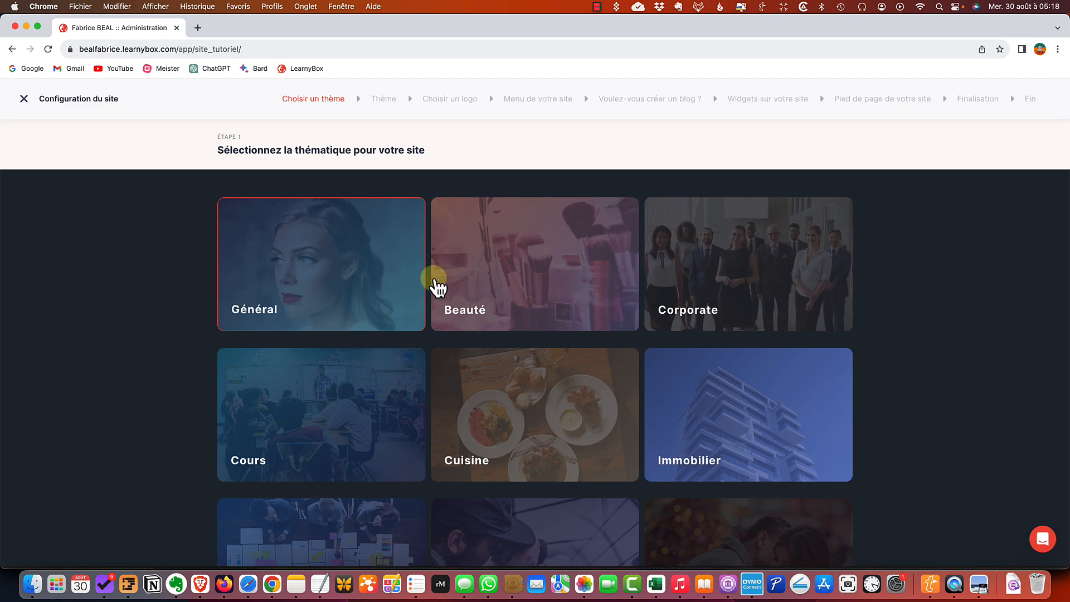
# Look through the available site topics and select Cours as the topic for the site
pyautogui.scroll(-1, 433, 280)
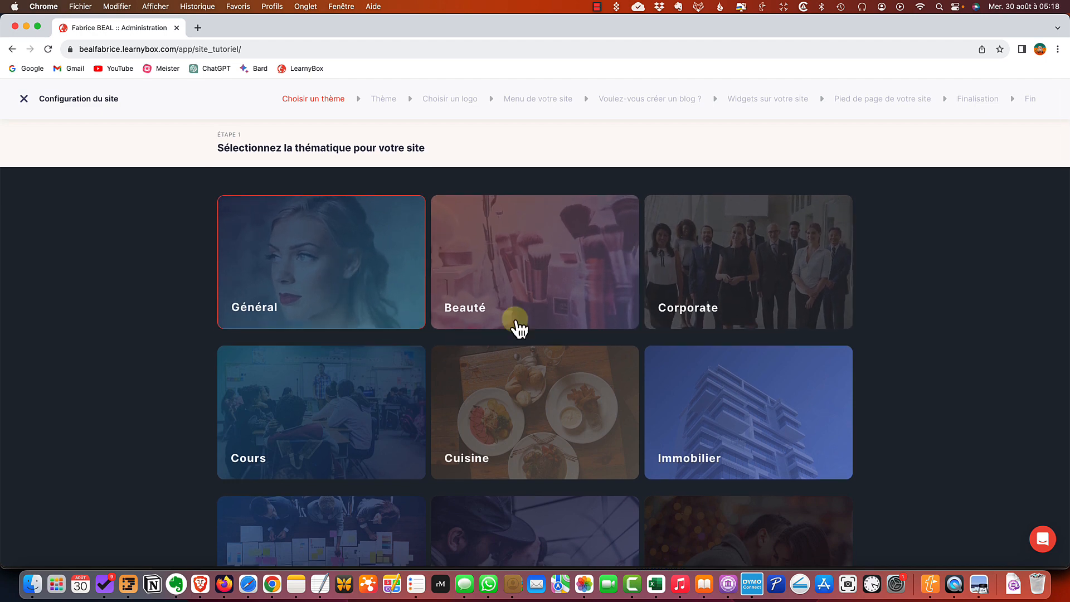
pyautogui.scroll(-3, 744, 298)
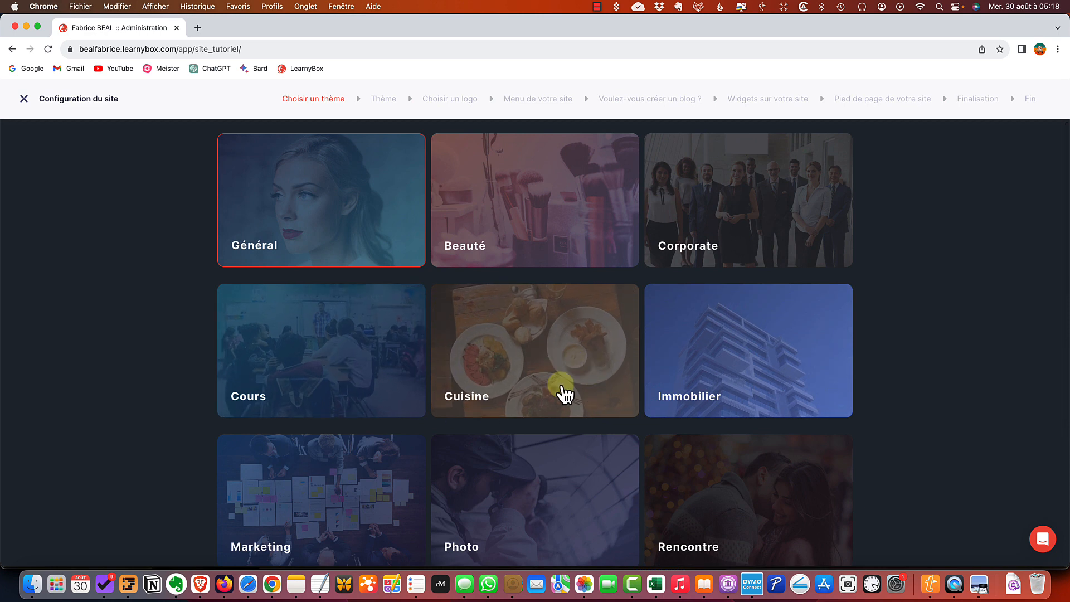
pyautogui.scroll(-1, 729, 394)
pyautogui.scroll(-3, 729, 394)
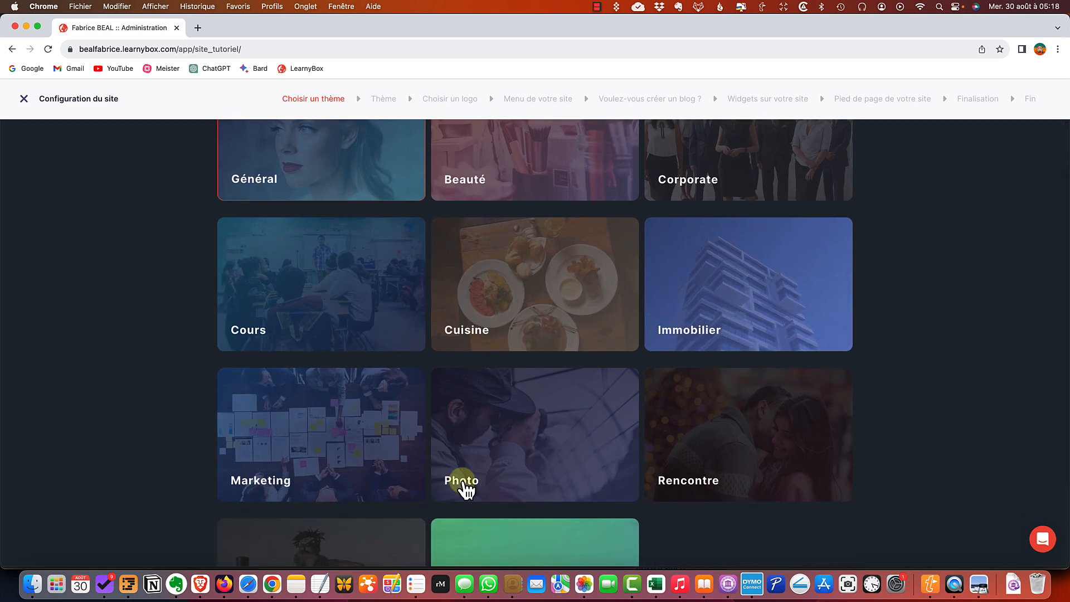
pyautogui.scroll(-6, 794, 474)
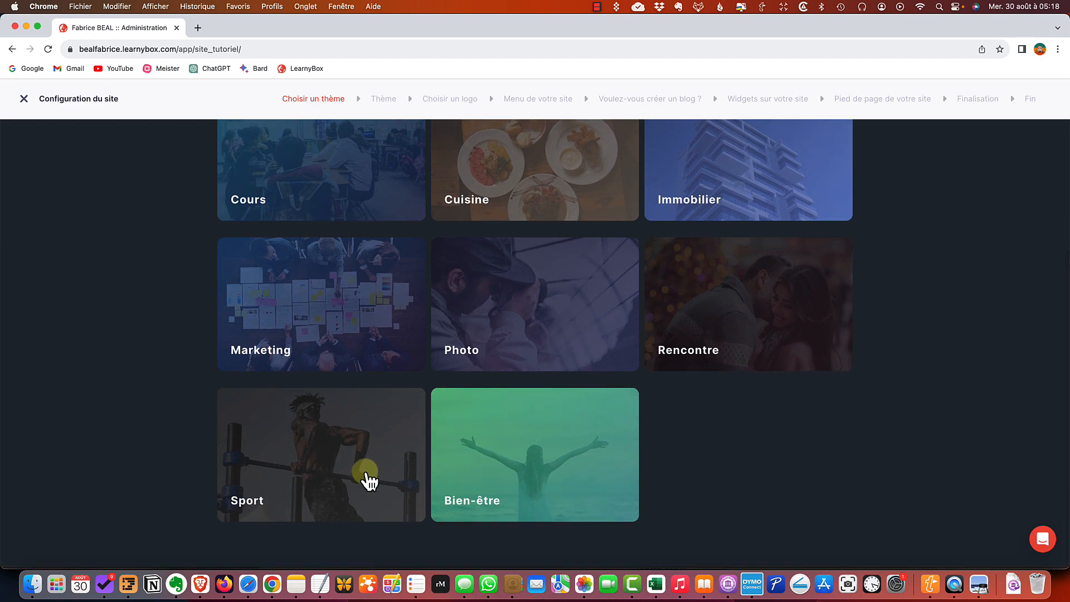
pyautogui.scroll(2, 613, 488)
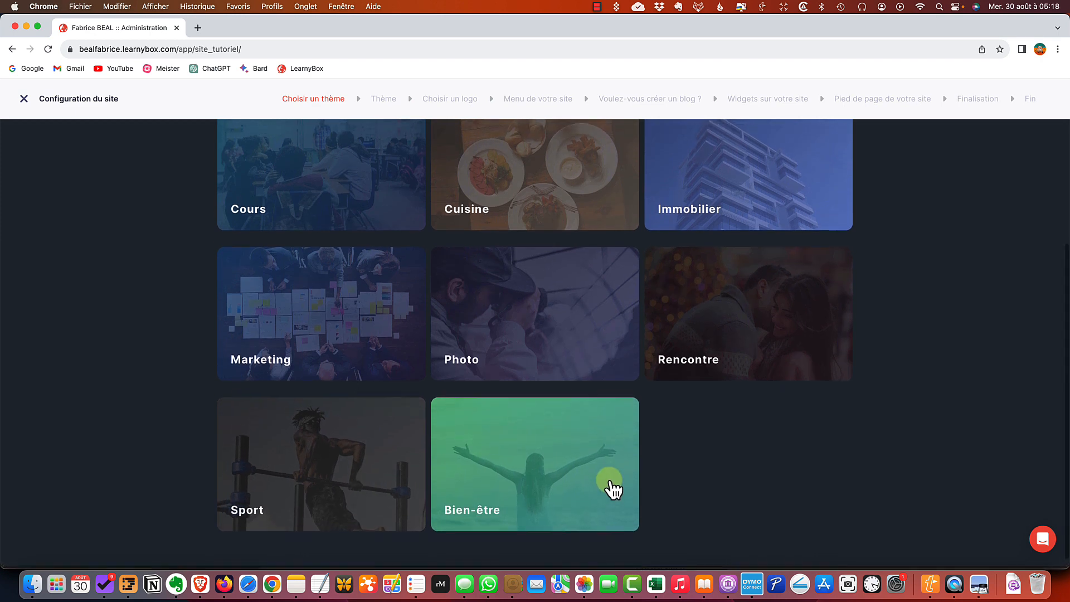
pyautogui.scroll(8, 702, 513)
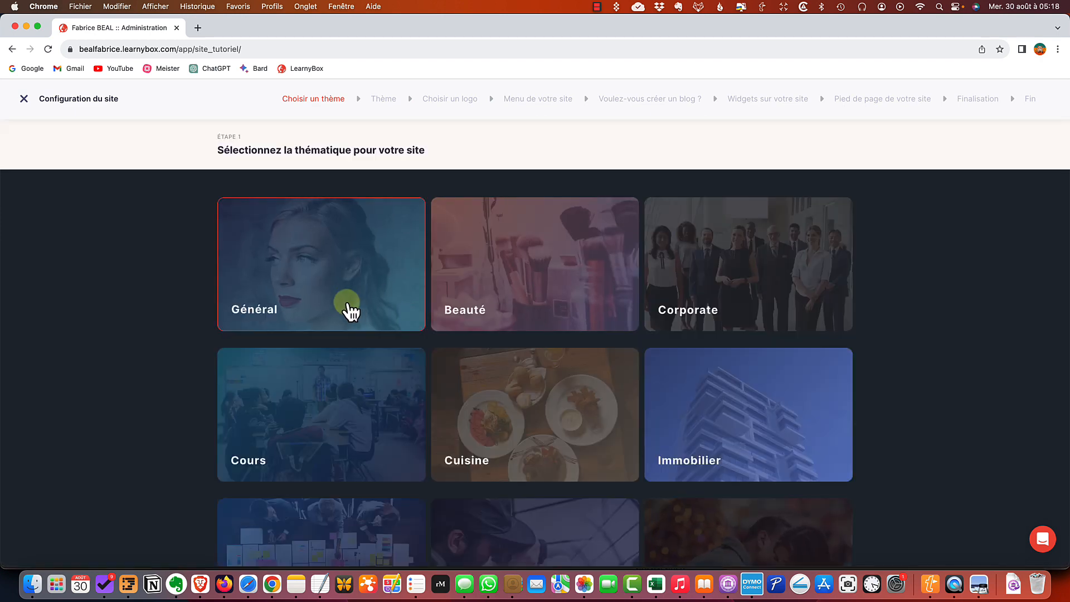
pyautogui.click(323, 408)
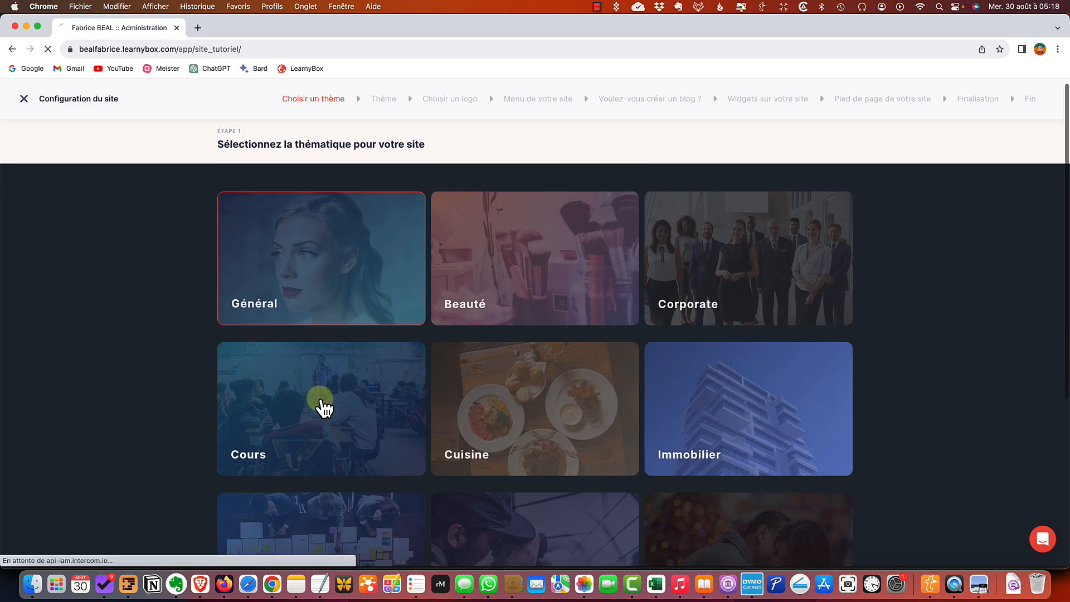
# Preview the first Cours theme in the browser, start the viewer's interface tour, and close the preview
pyautogui.moveTo(327, 310)
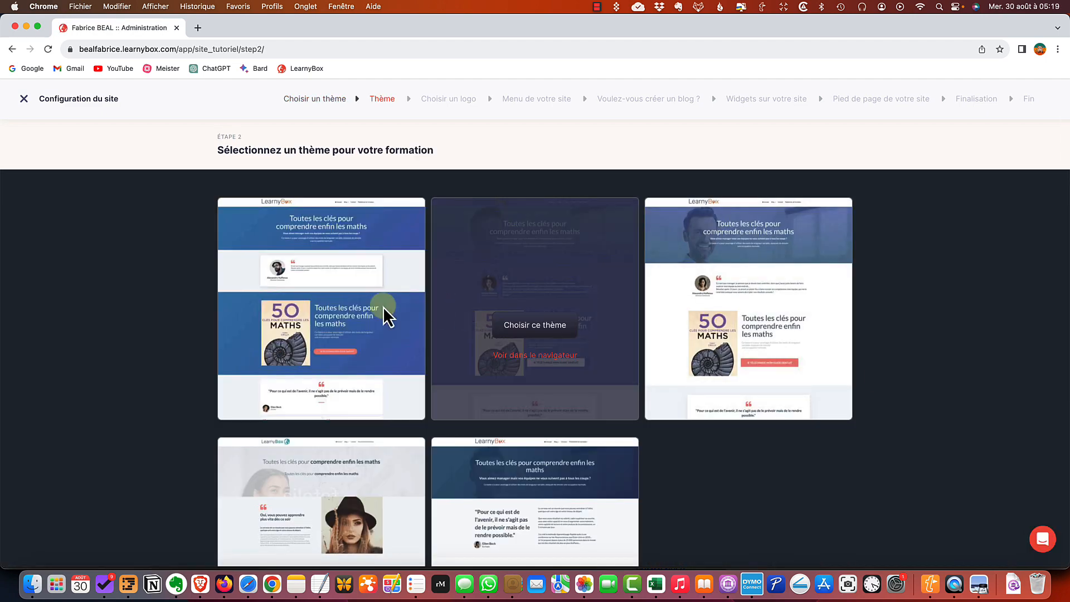
pyautogui.click(323, 360)
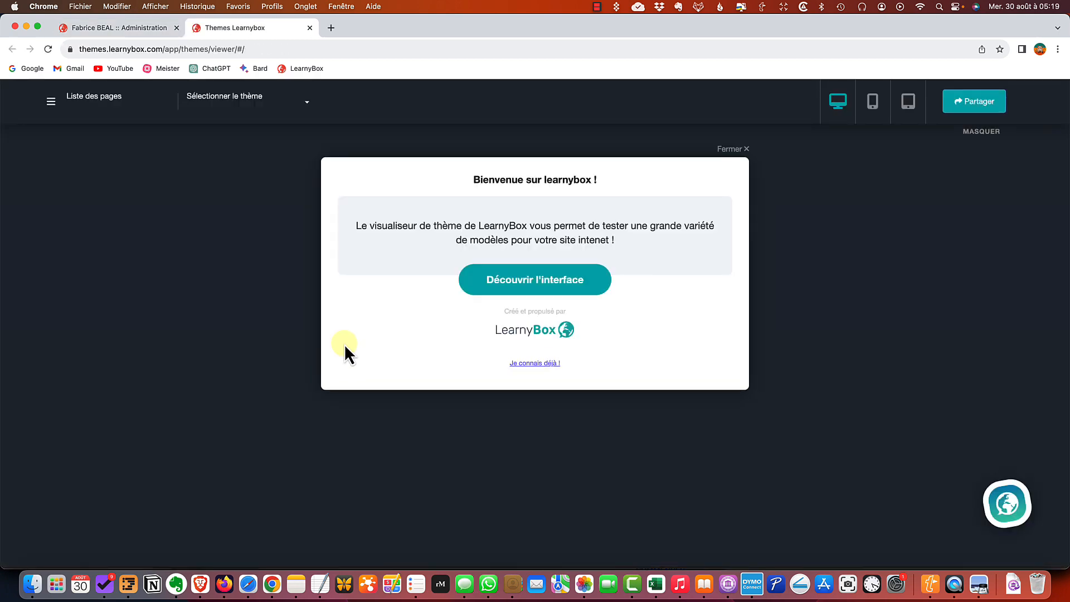
pyautogui.click(529, 283)
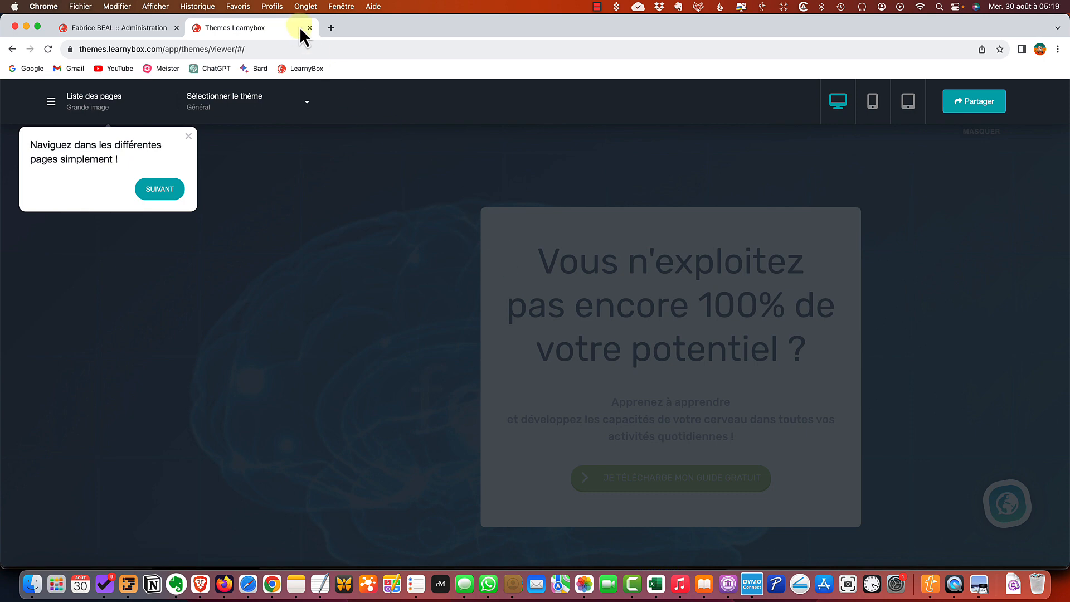
pyautogui.click(310, 27)
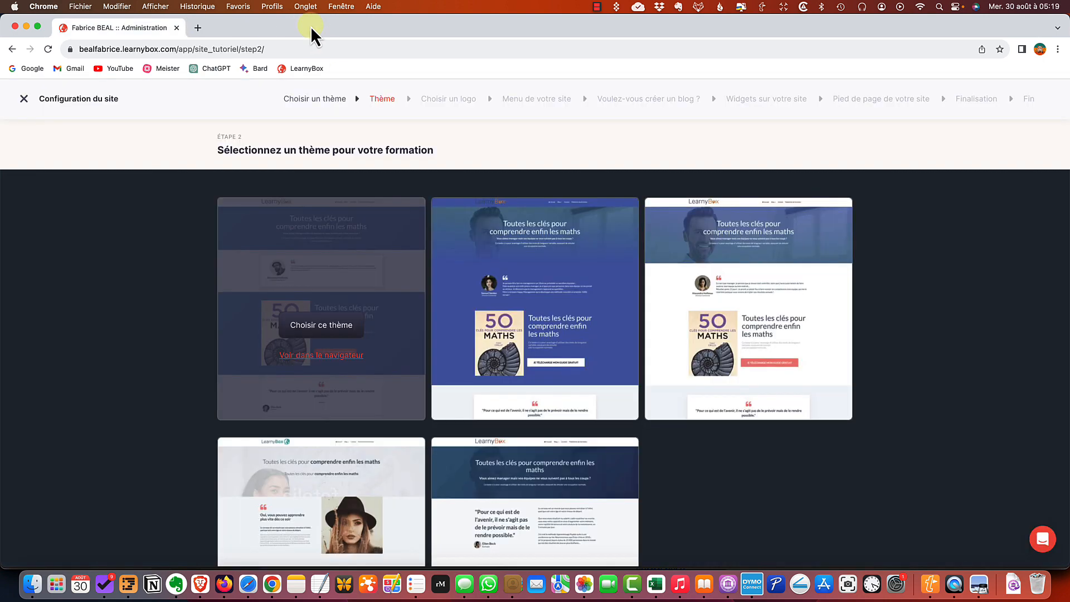
# Choose the first Cours theme and set Logo Geekpratique.png from the library as the site logo
pyautogui.click(337, 334)
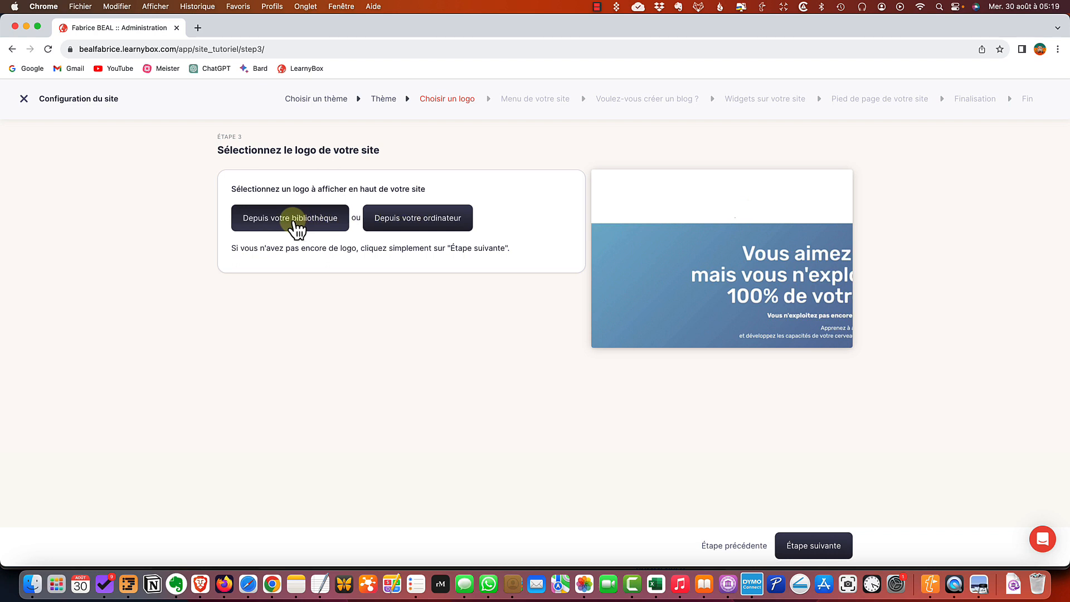
pyautogui.click(294, 222)
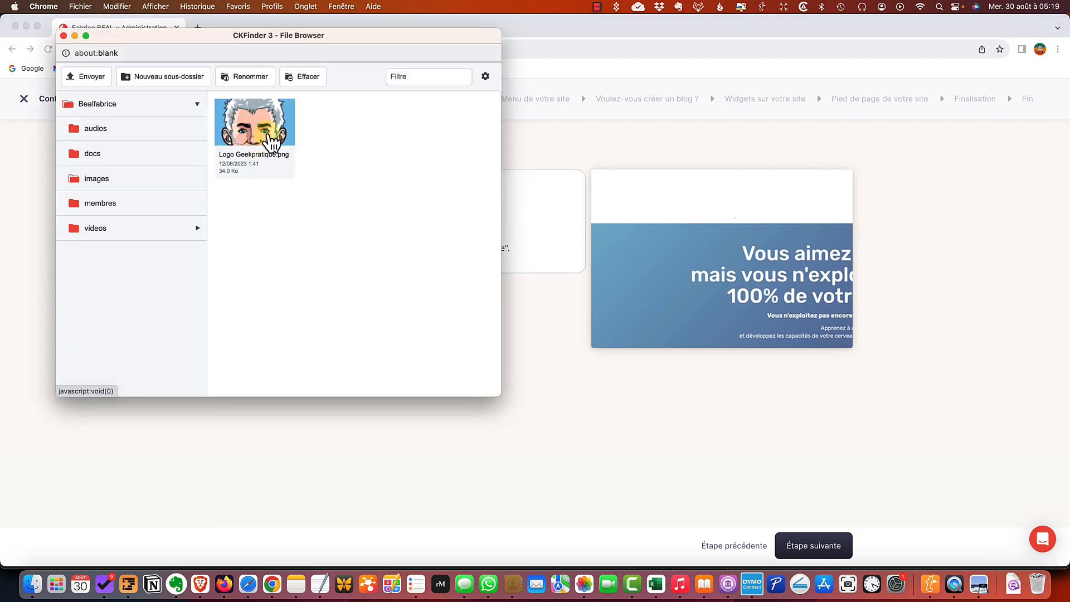
pyautogui.doubleClick(272, 142)
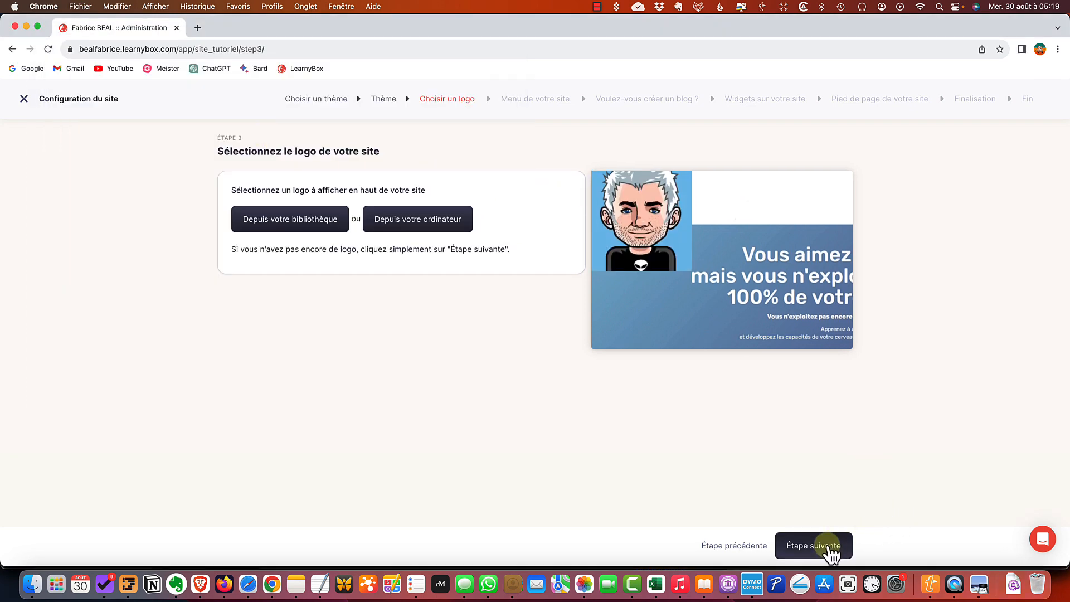
pyautogui.click(832, 552)
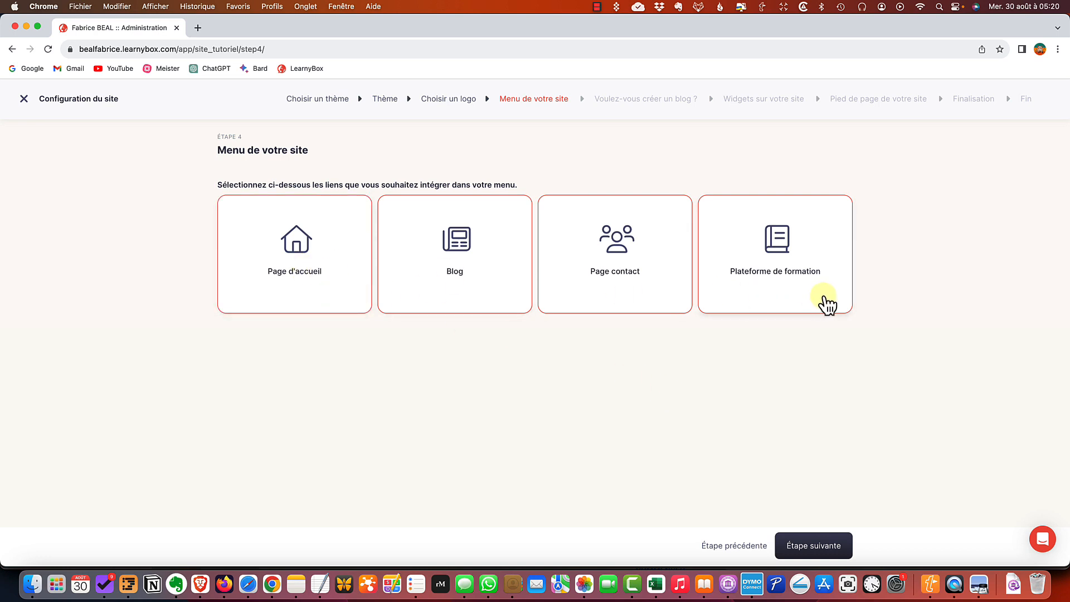
# Accept all four preselected menu links and request a blog with 8 articles
pyautogui.click(829, 554)
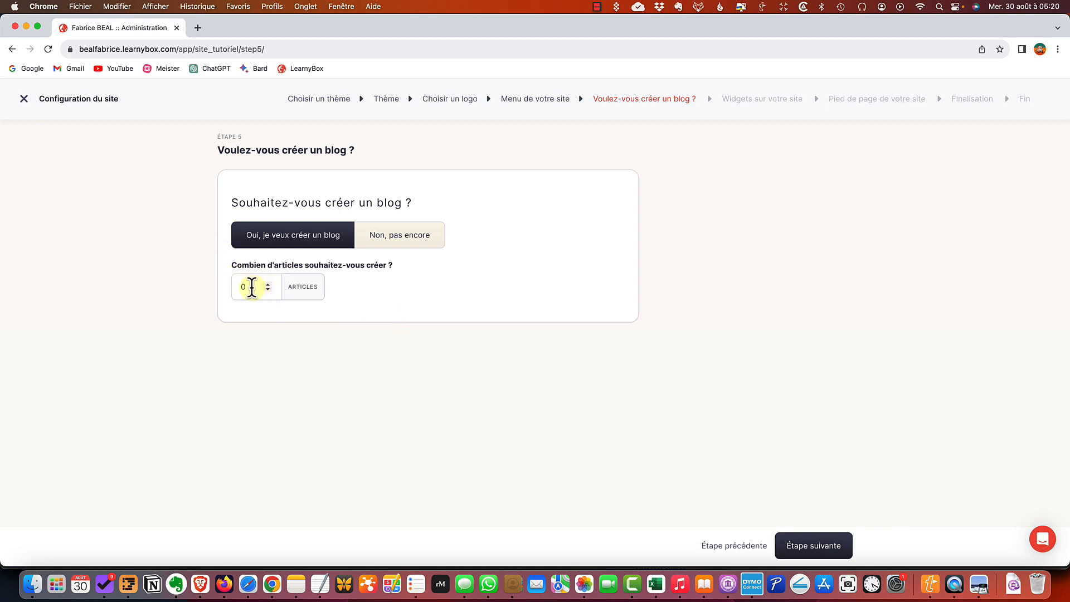
pyautogui.doubleClick(252, 288)
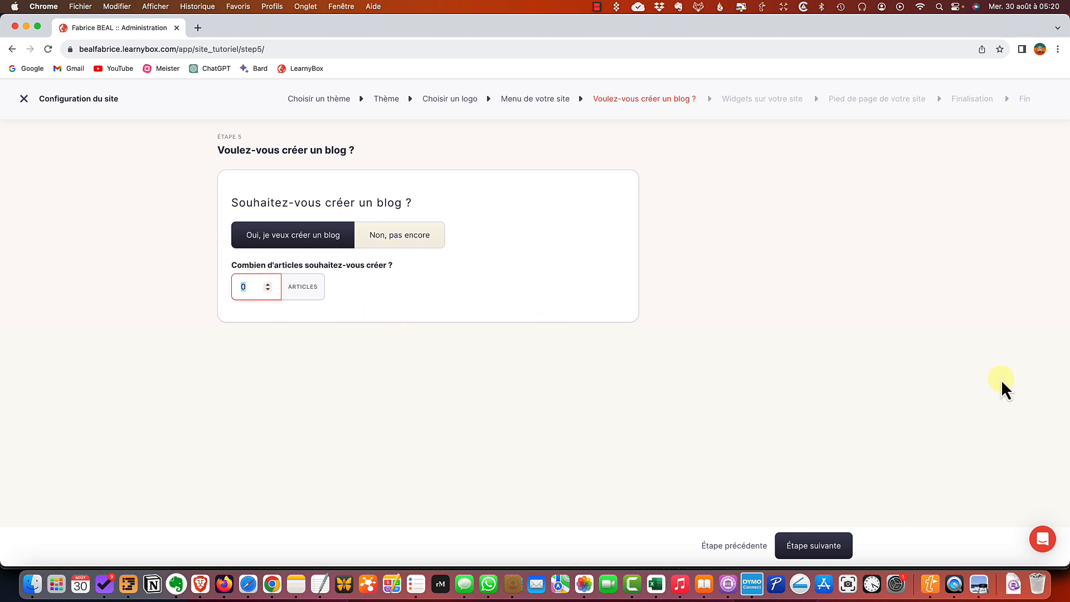
pyautogui.write('8')
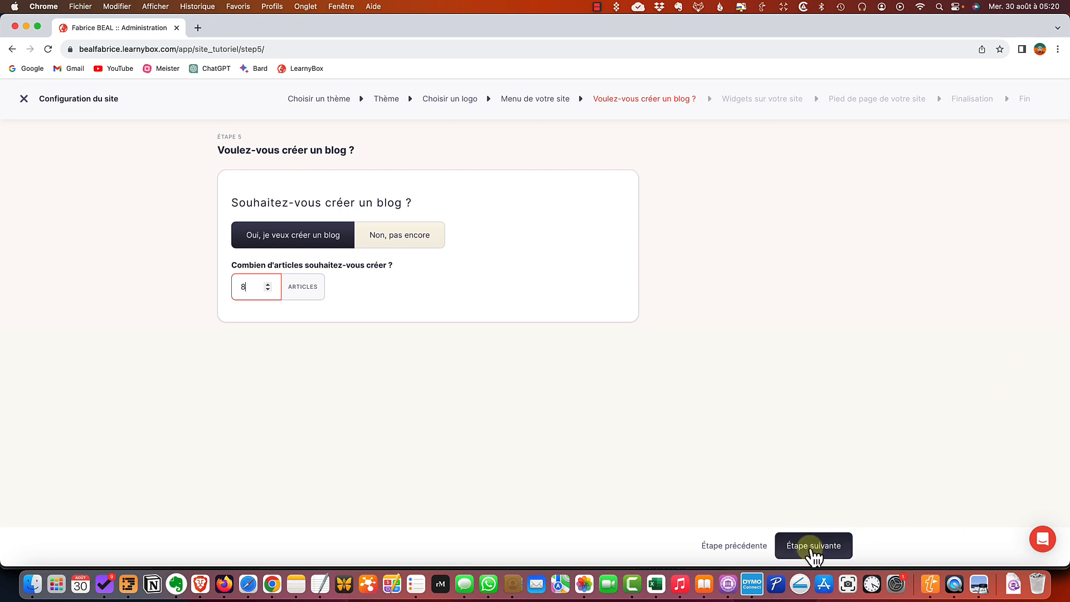
pyautogui.click(815, 547)
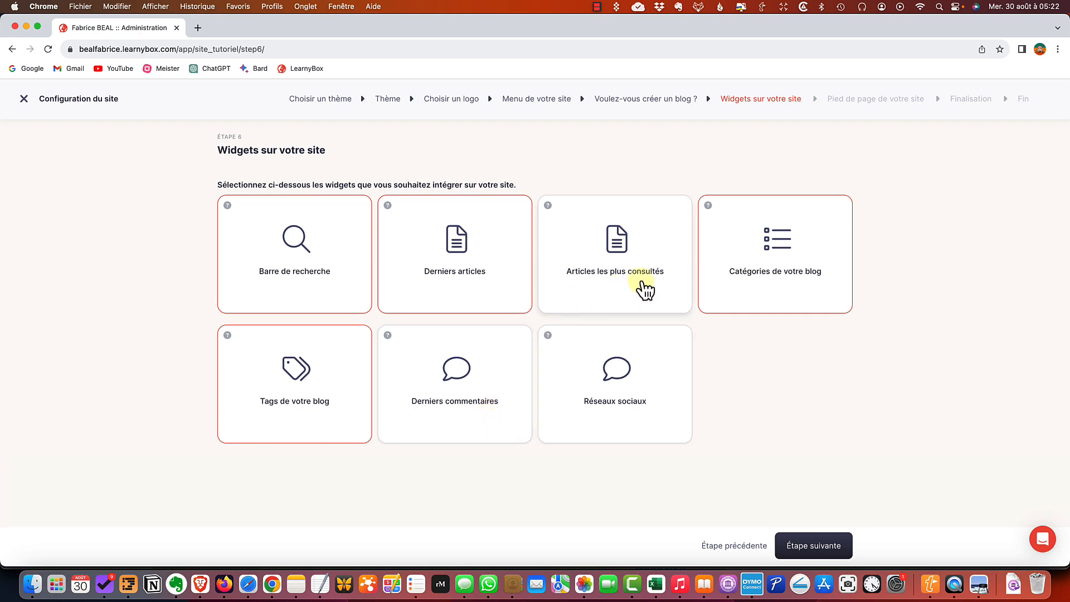
# Add the Réseaux sociaux widget to the preselected site widgets and continue to the footer setup
pyautogui.click(628, 388)
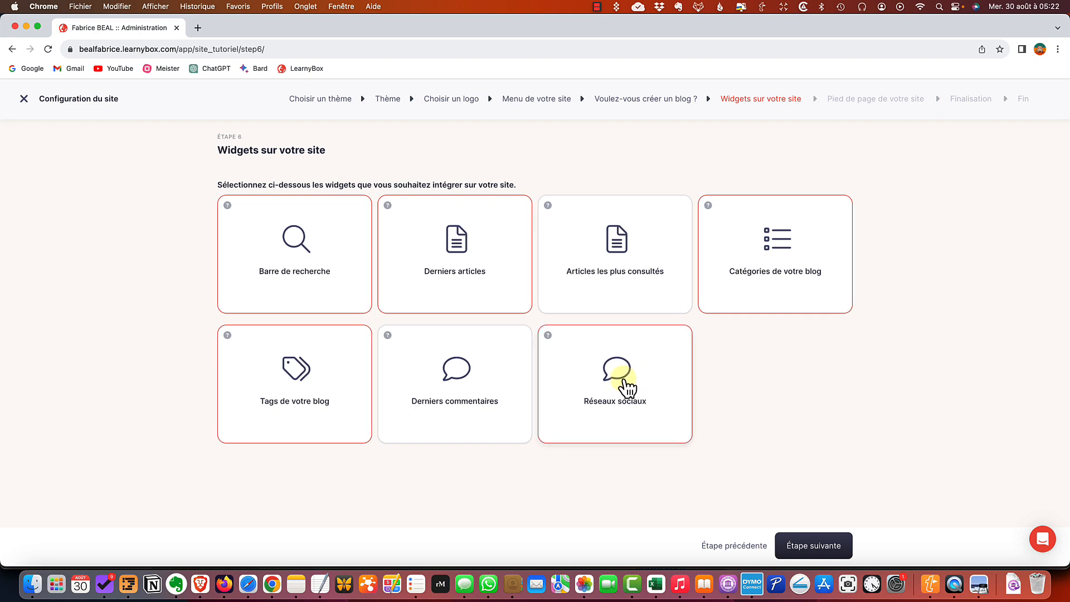
pyautogui.click(822, 552)
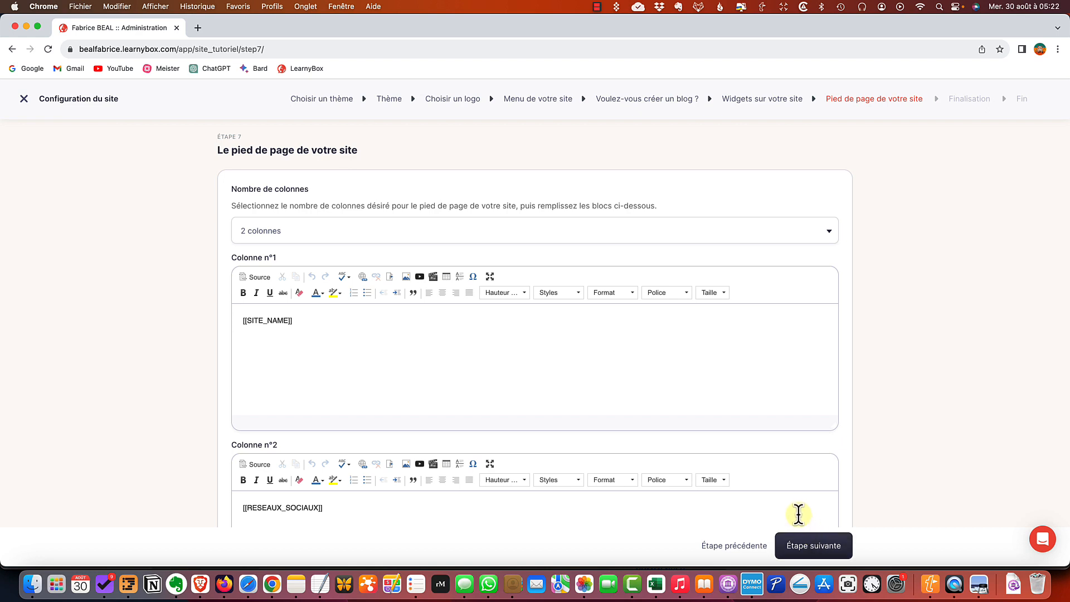
# Review the footer's column contents and accept the default two-column footer
pyautogui.click(468, 342)
pyautogui.scroll(-3, 452, 347)
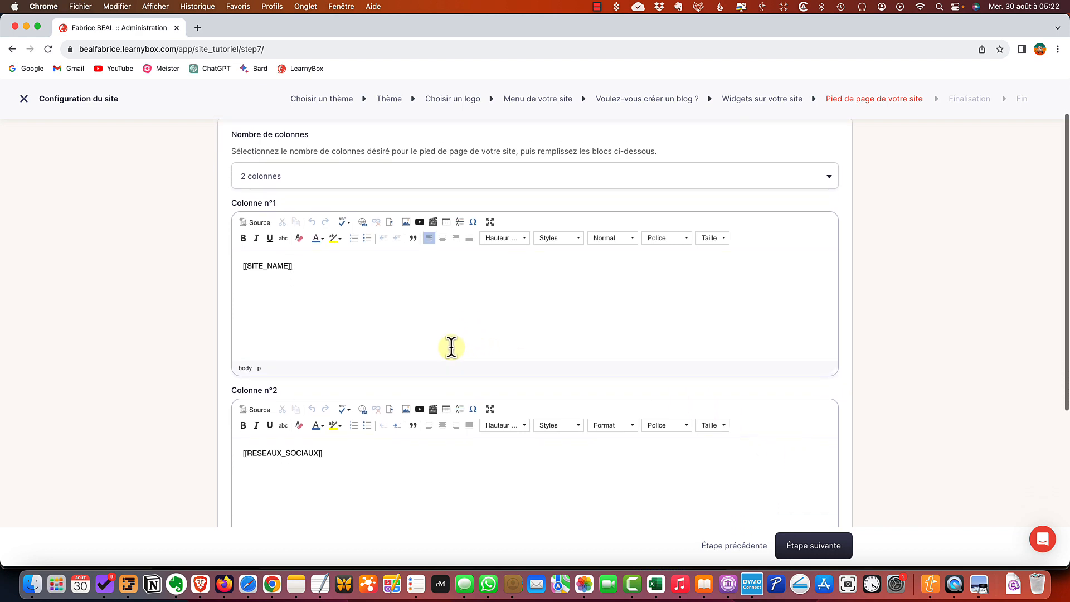
pyautogui.scroll(-10, 452, 347)
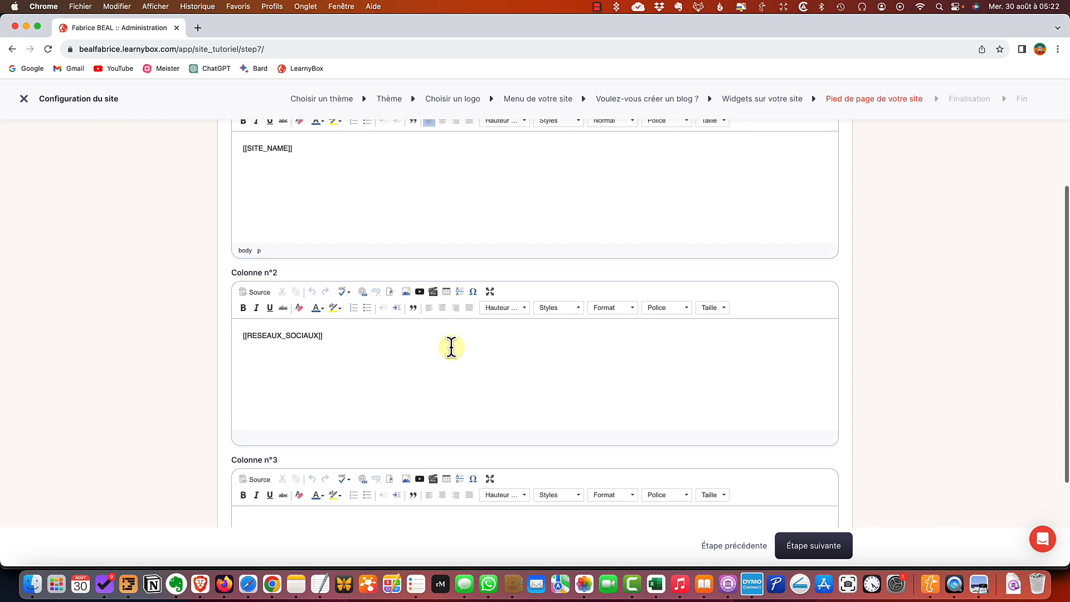
pyautogui.scroll(8, 451, 347)
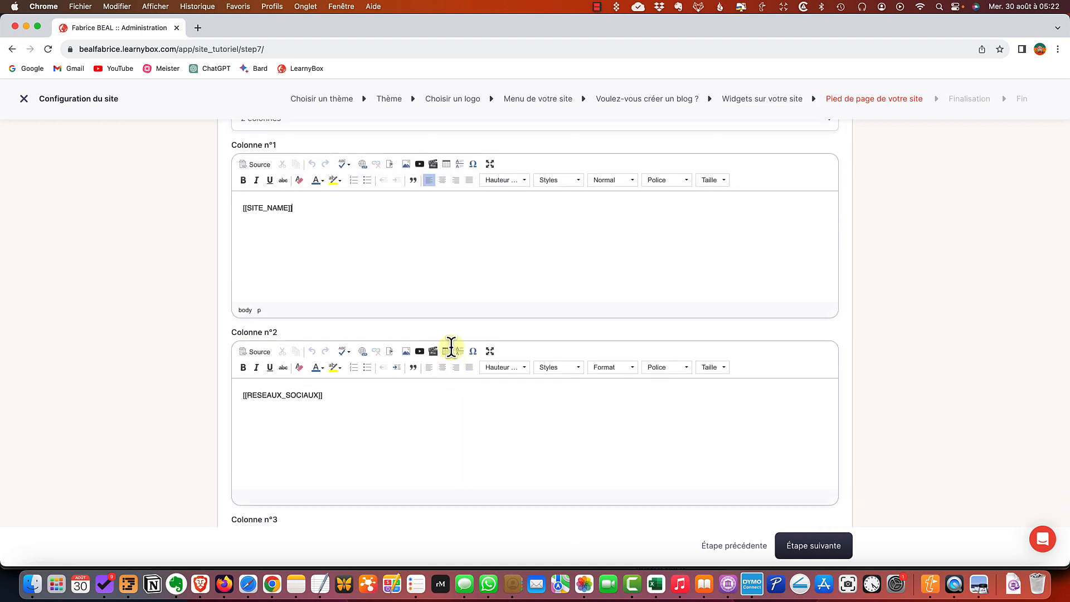
pyautogui.scroll(-8, 452, 346)
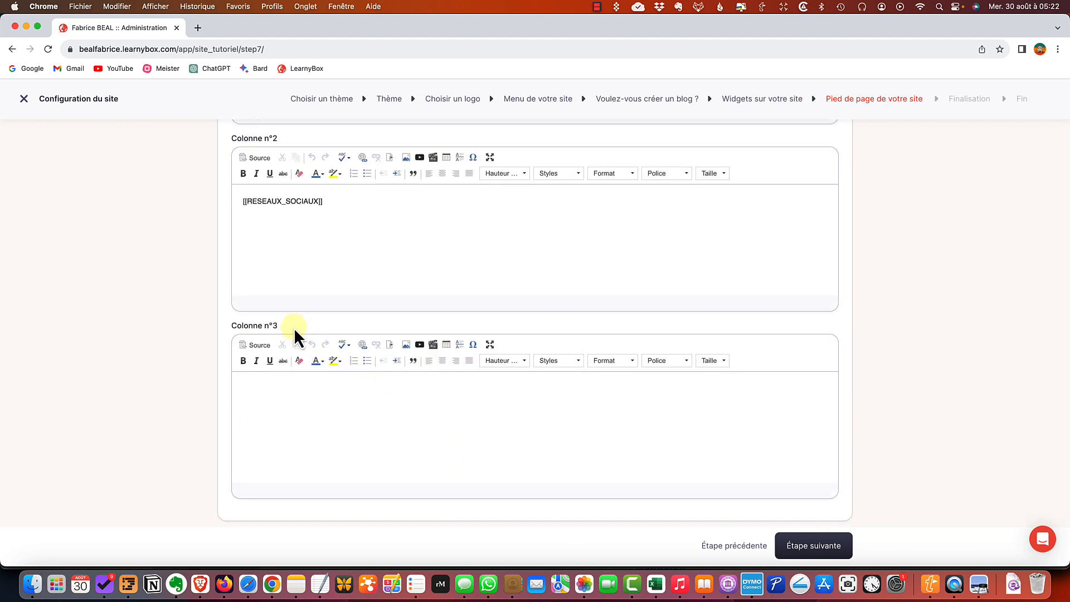
pyautogui.scroll(12, 406, 419)
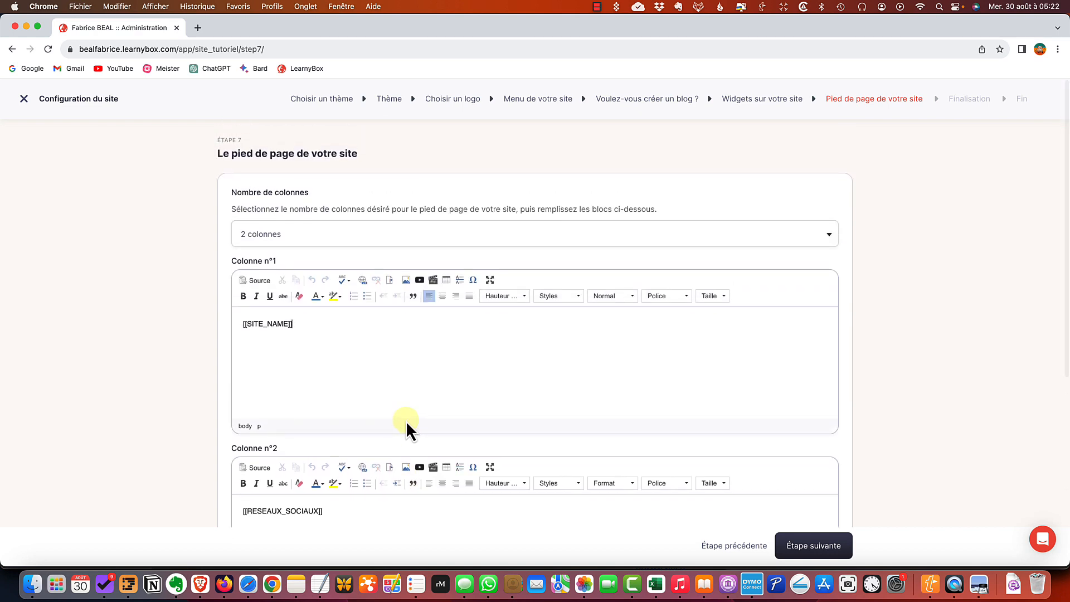
pyautogui.scroll(-1, 406, 420)
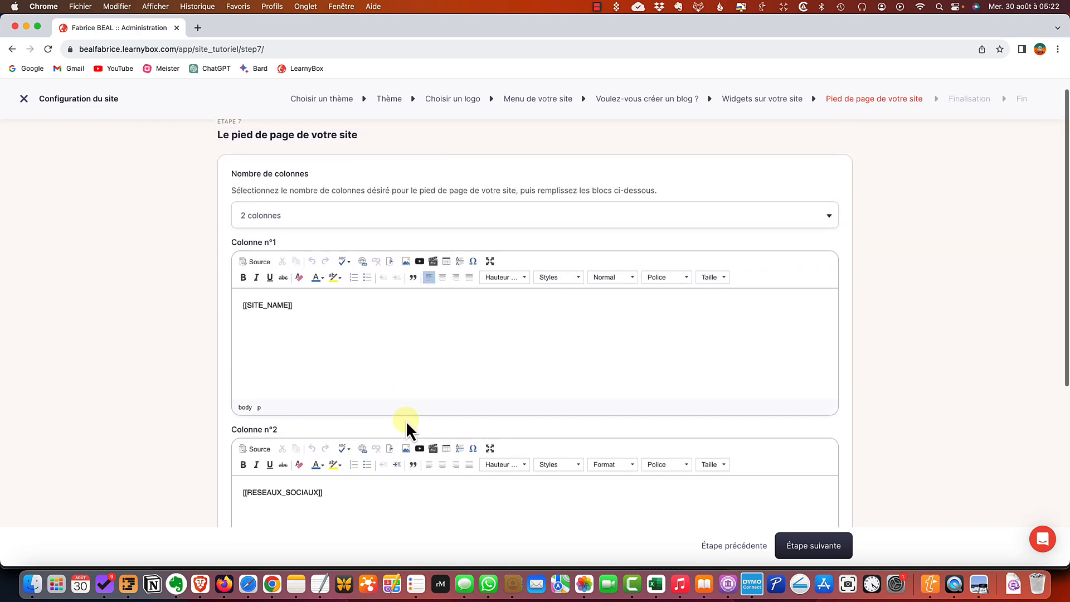
pyautogui.click(823, 549)
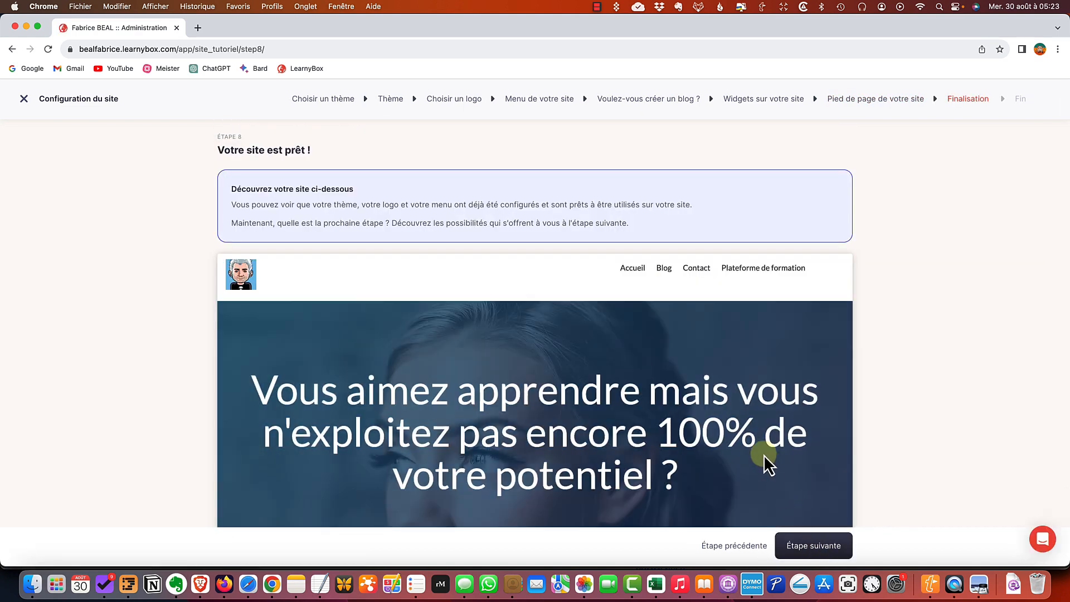
# Review the preview of the configured site and complete the configuration, returning to the site dashboard
pyautogui.scroll(-5, 764, 440)
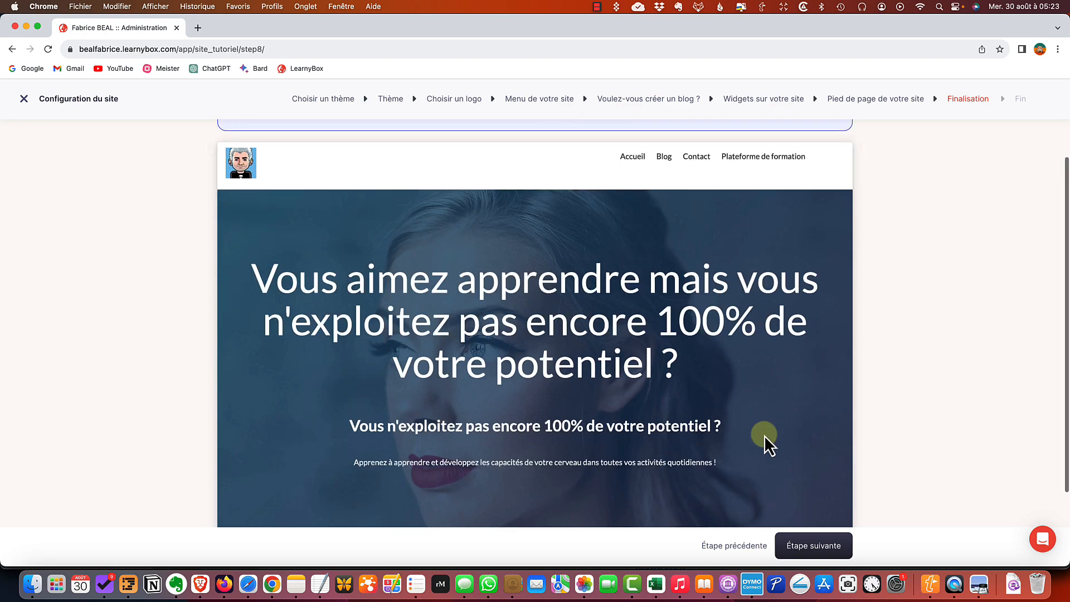
pyautogui.scroll(5, 764, 436)
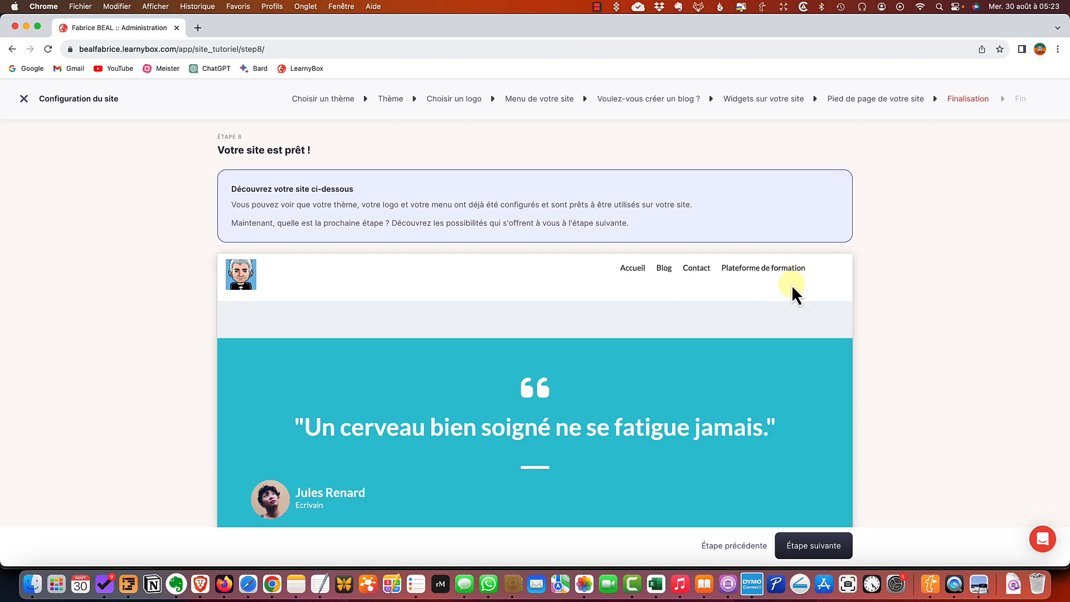
pyautogui.click(826, 550)
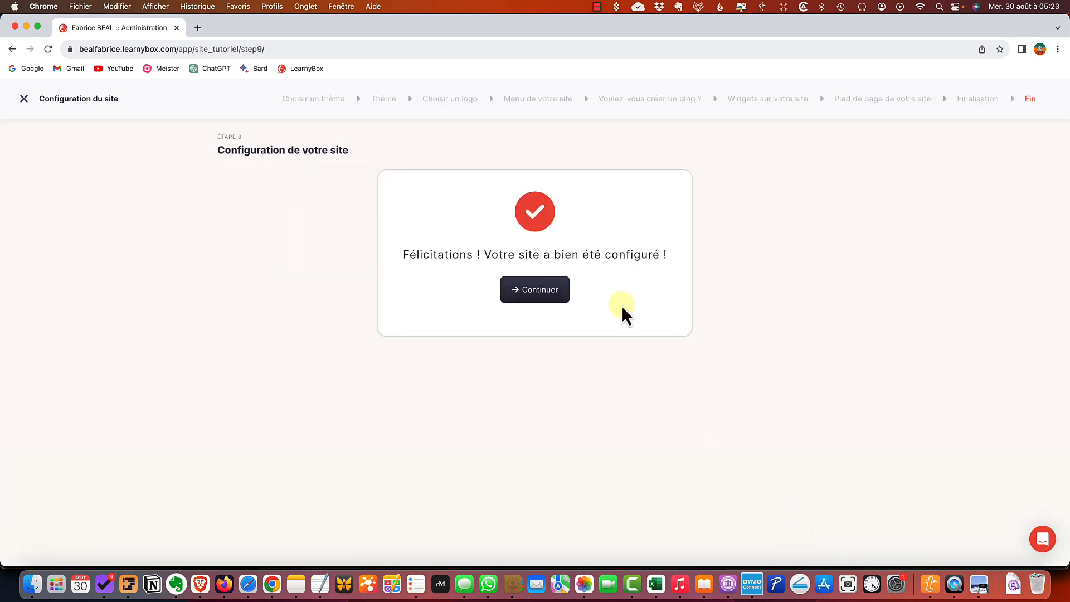
pyautogui.click(552, 299)
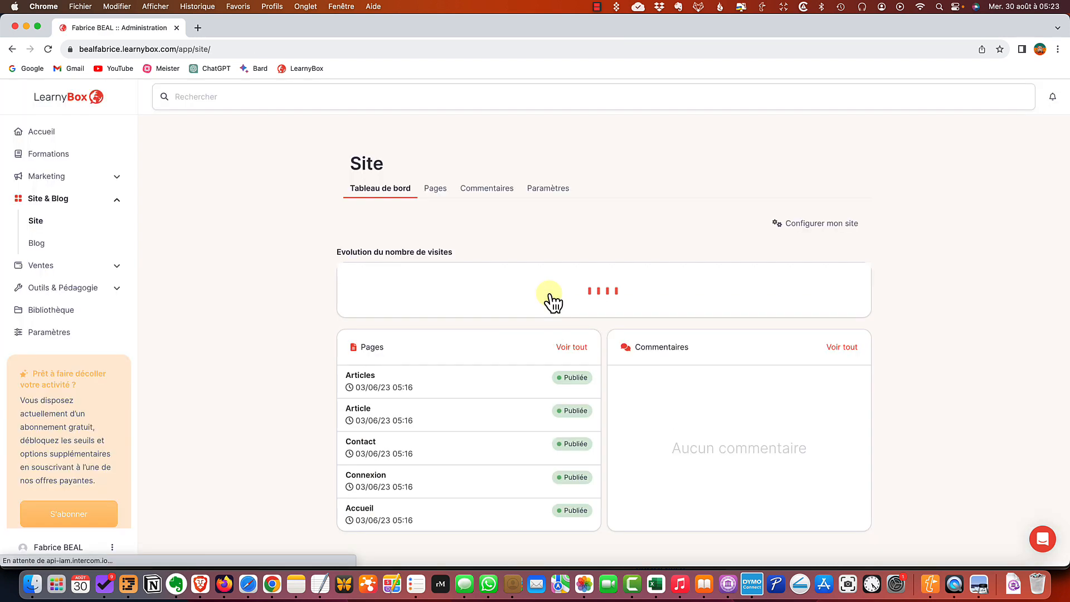
# Revisit the start of the site configuration, close it unchanged, and open the site's list of pages
pyautogui.click(806, 226)
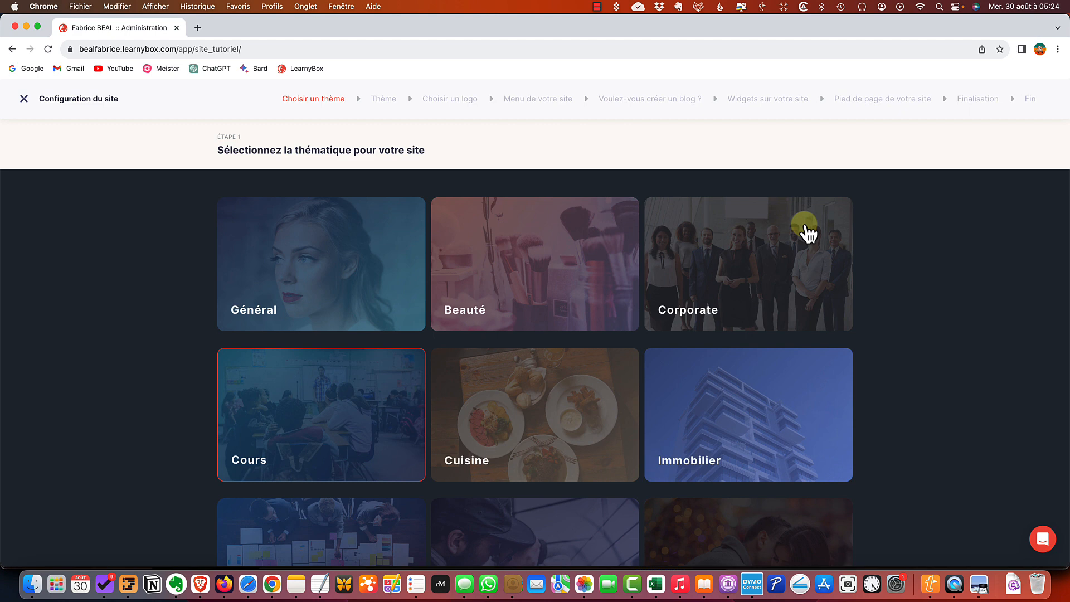
pyautogui.click(22, 102)
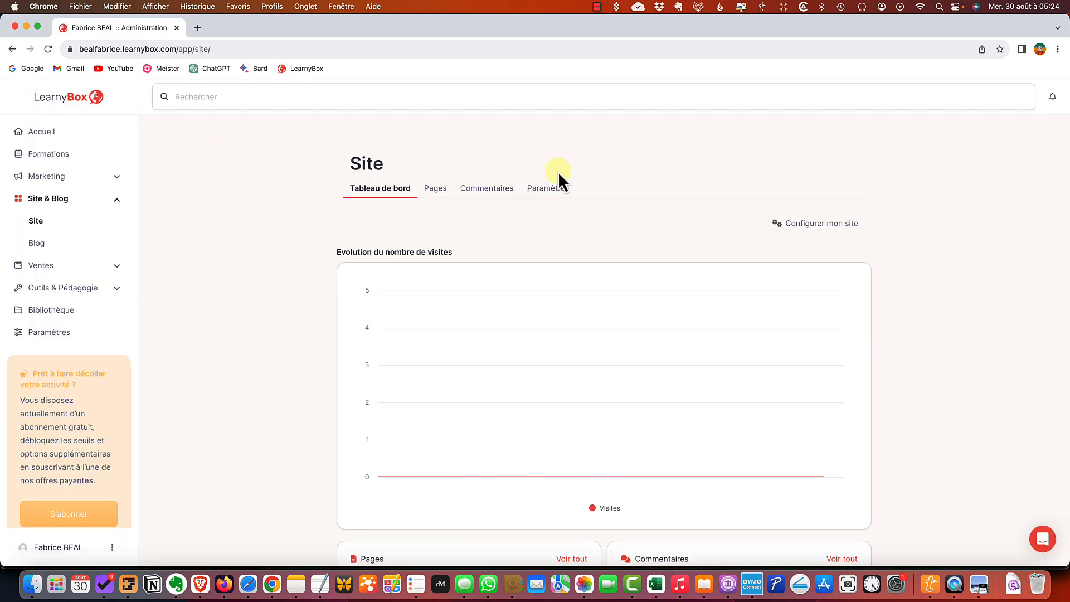
pyautogui.click(435, 190)
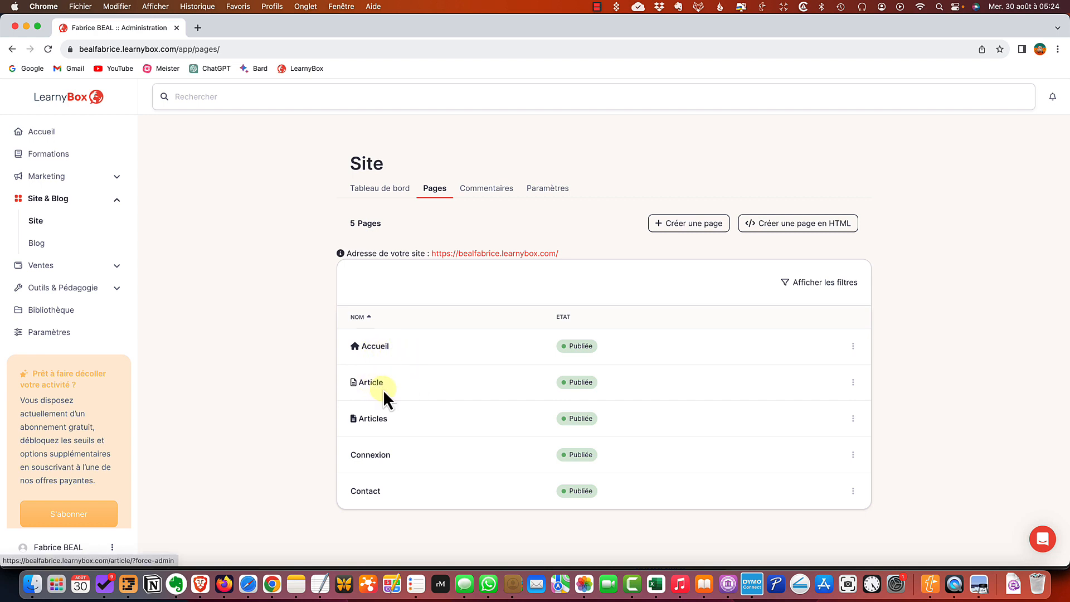
pyautogui.scroll(-1, 412, 441)
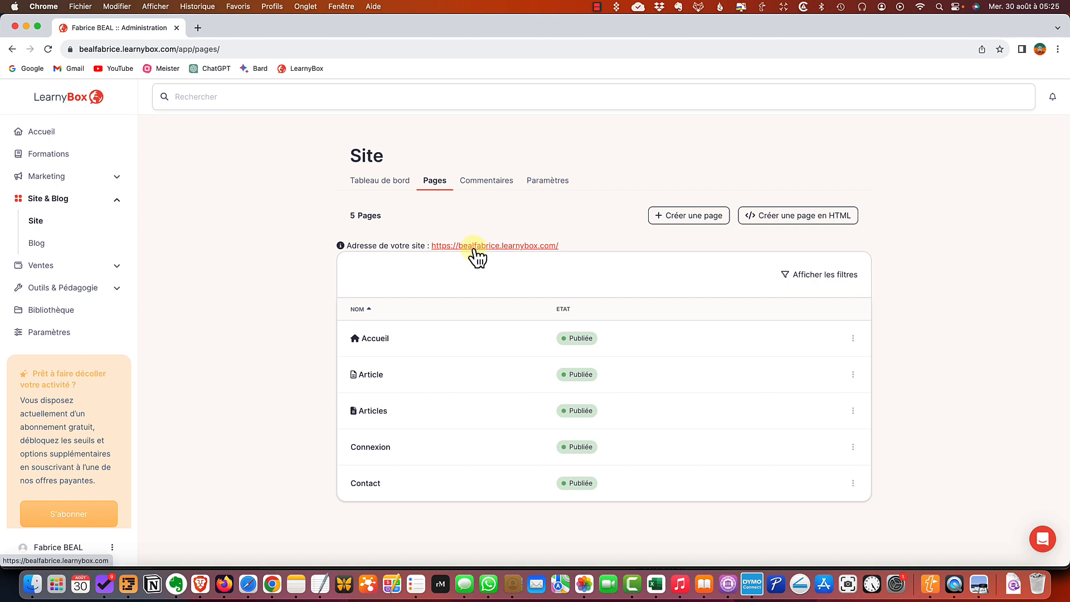
# Open the public site from its address and review the home page from the headline down to the testimonials
pyautogui.click(505, 248)
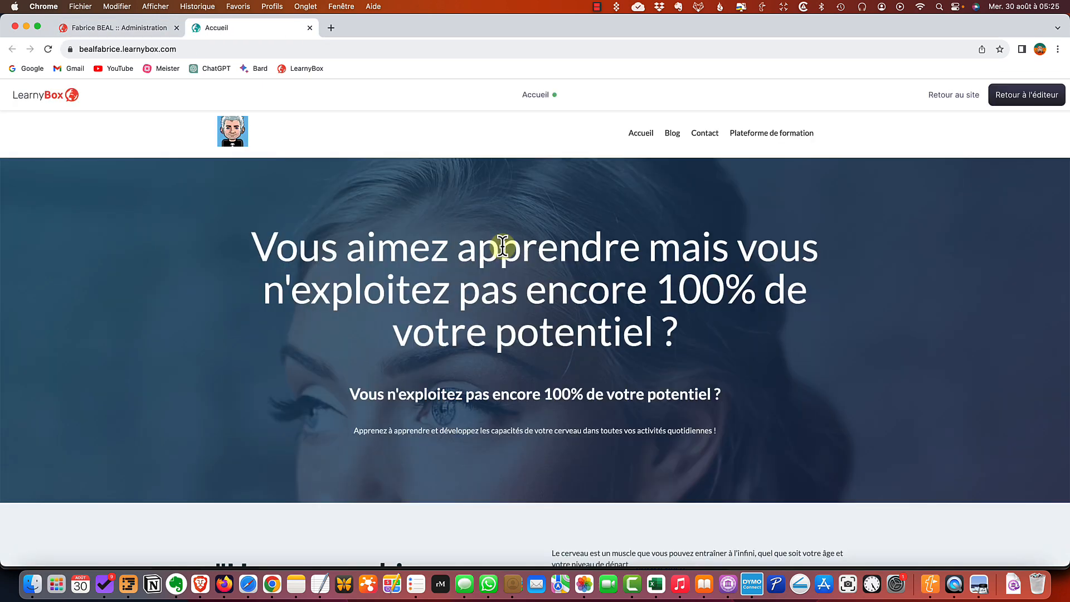
pyautogui.scroll(-10, 504, 252)
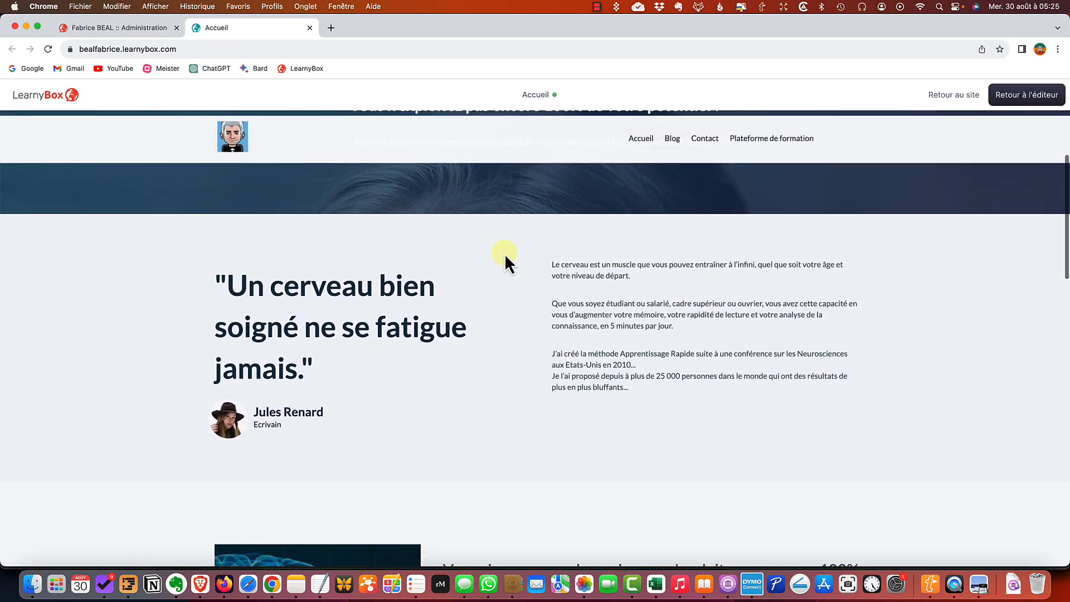
pyautogui.scroll(-10, 504, 255)
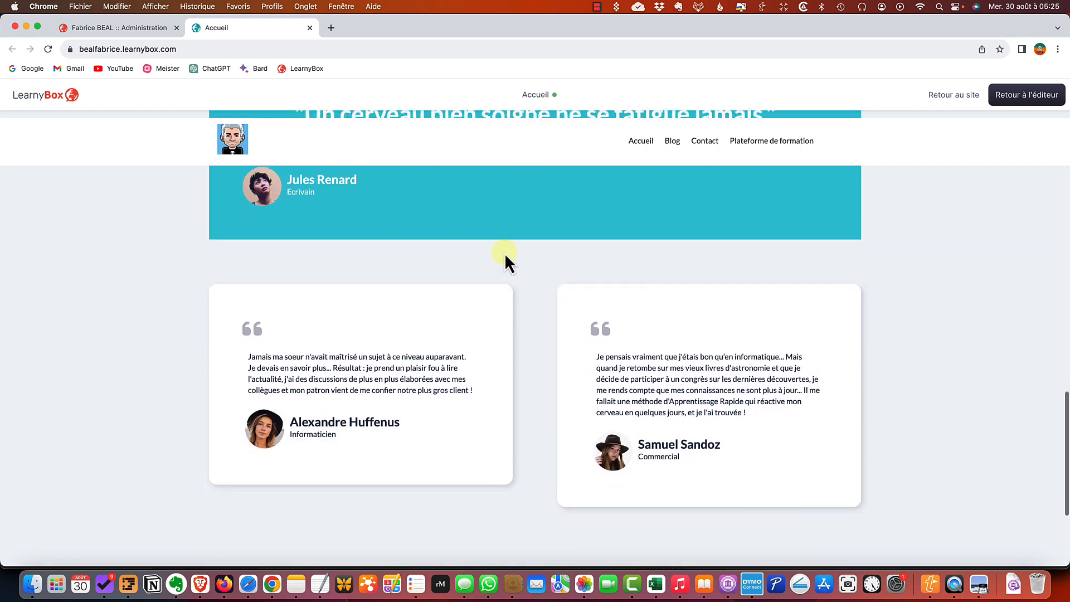
pyautogui.scroll(20, 504, 253)
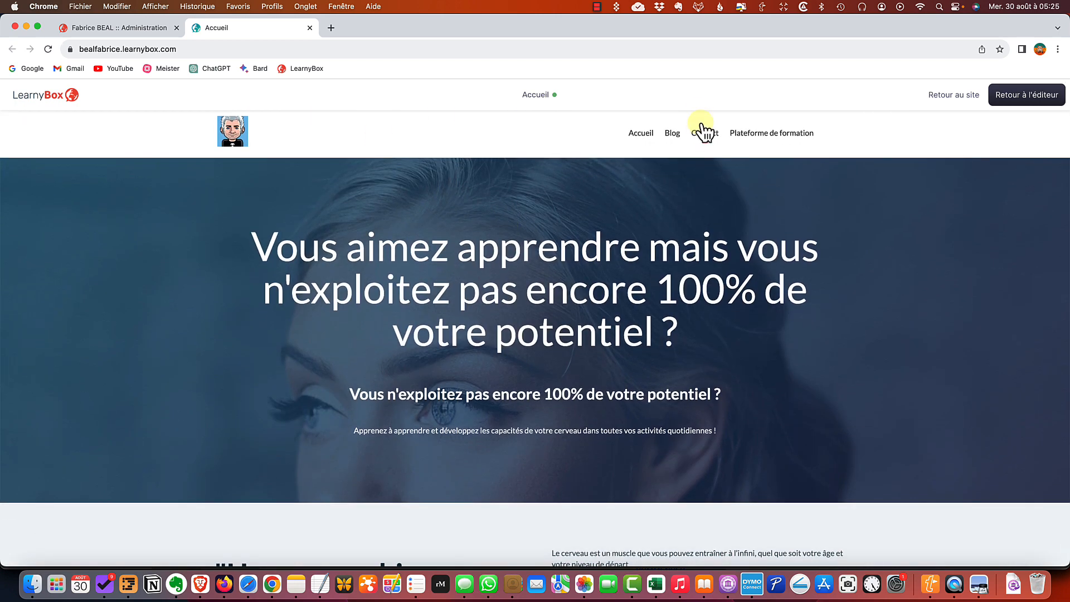
# Open the site's Blog page and examine the article area, sidebar widgets, Rejoignez-nous section and footer
pyautogui.click(673, 134)
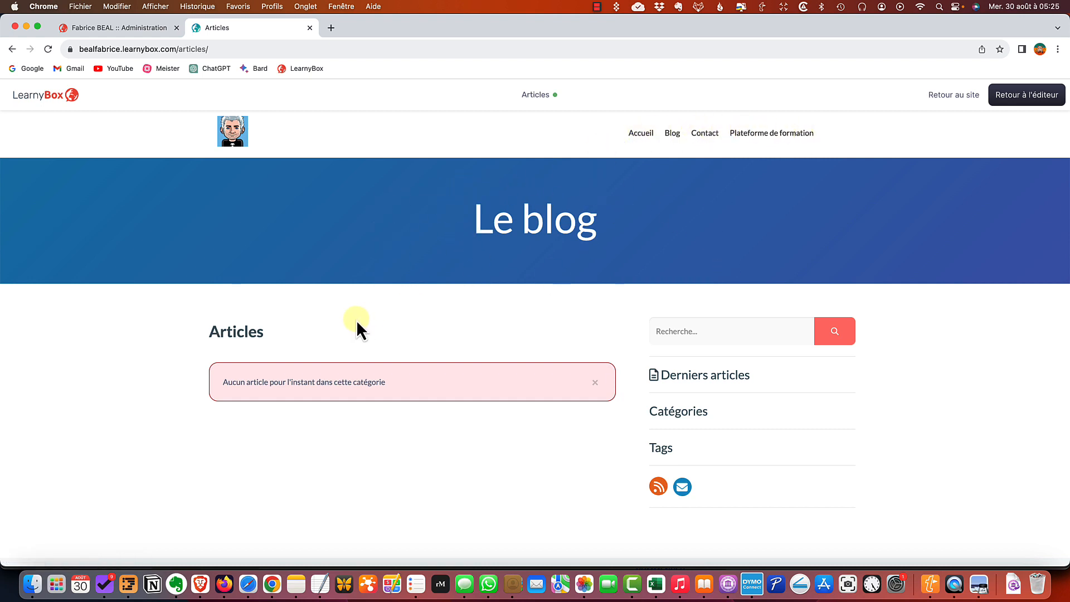
pyautogui.scroll(-2, 283, 396)
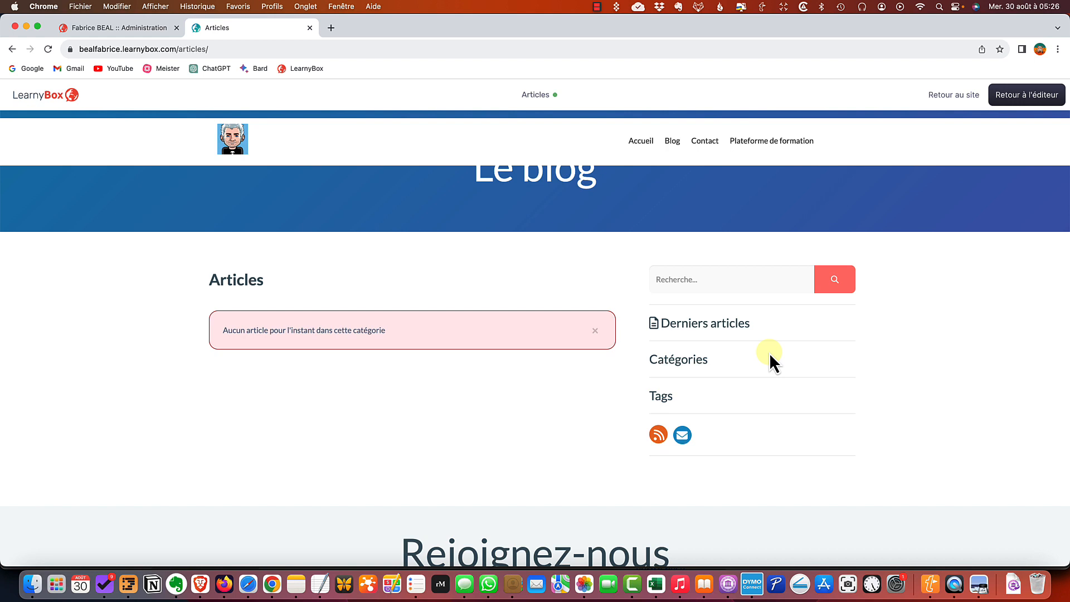
pyautogui.click(714, 279)
pyautogui.click(740, 361)
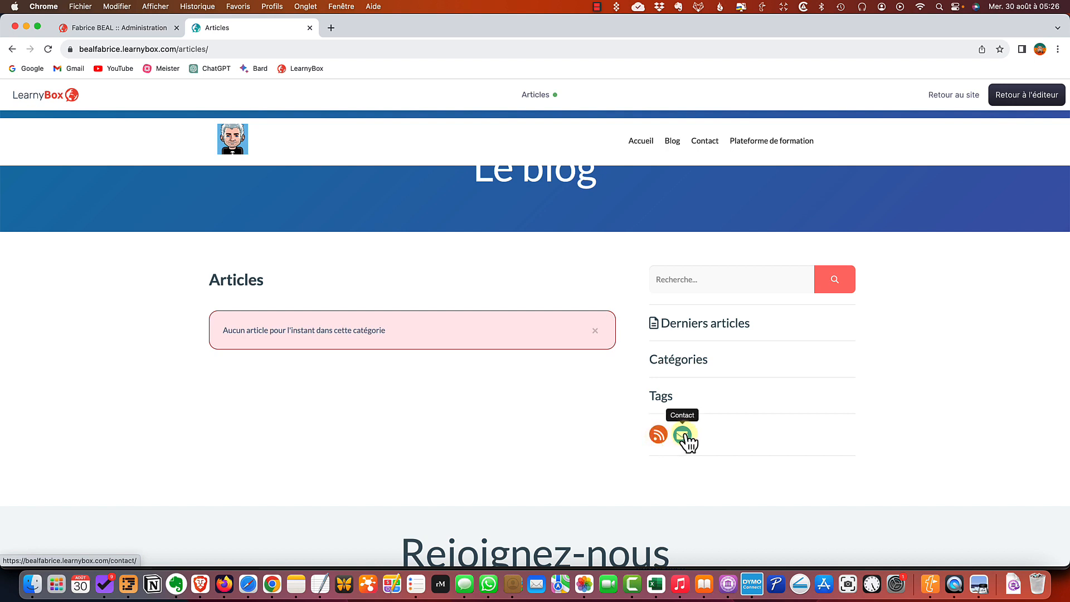
pyautogui.scroll(-5, 584, 432)
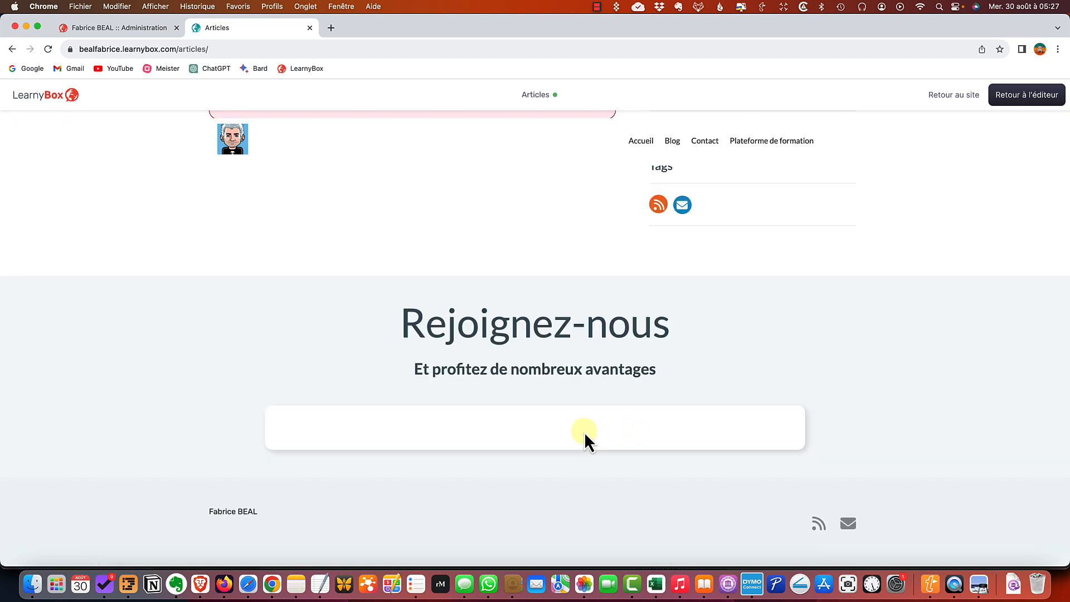
pyautogui.scroll(1, 566, 440)
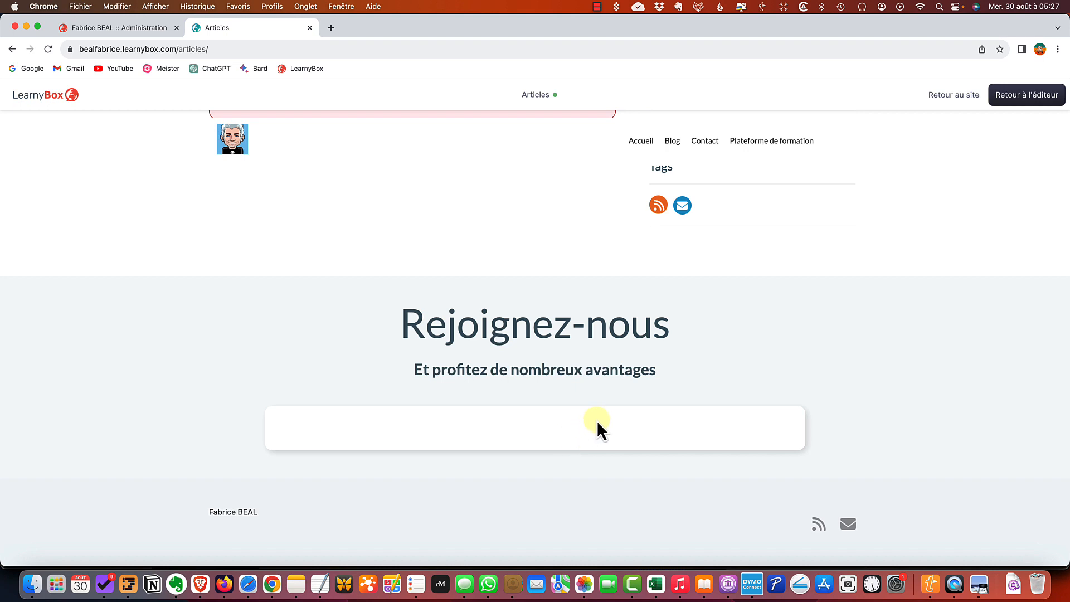
pyautogui.scroll(5, 602, 363)
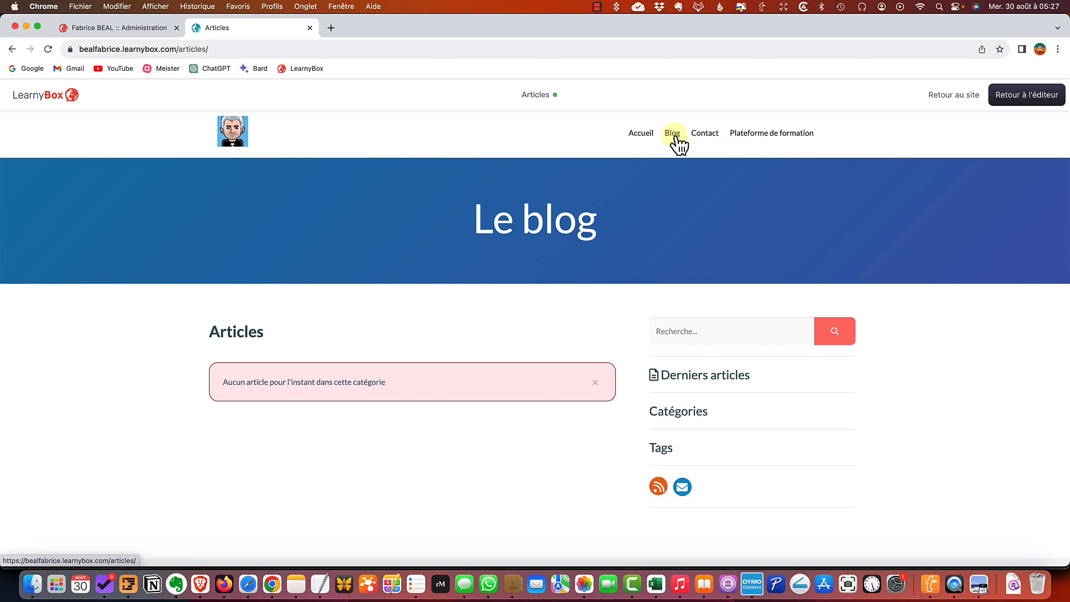
# Open the site's Contact page and examine the fields of its contact form
pyautogui.click(712, 141)
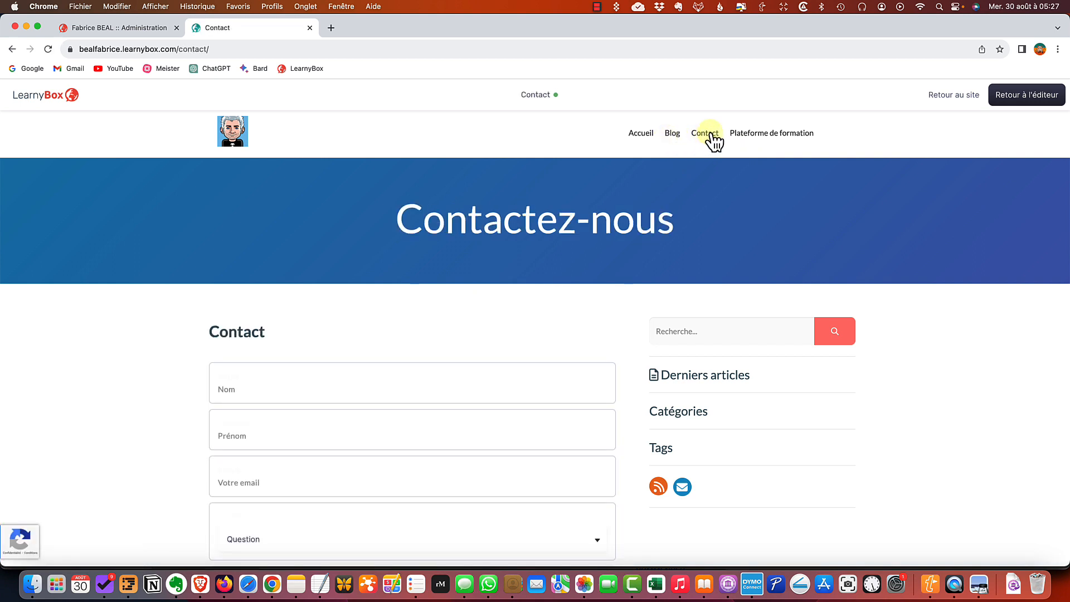
pyautogui.scroll(-5, 593, 270)
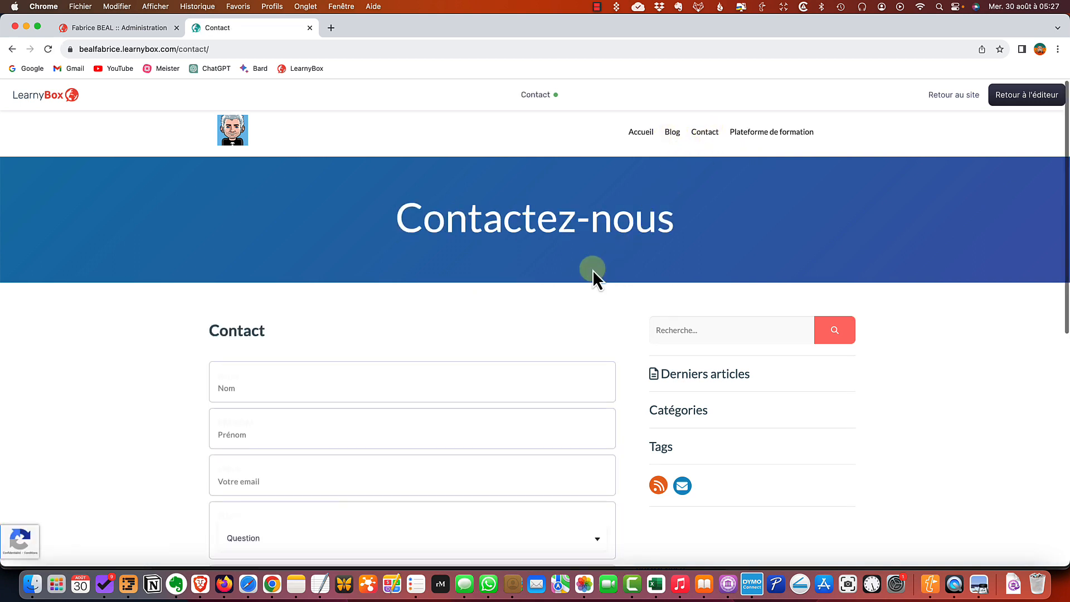
pyautogui.scroll(-1, 592, 268)
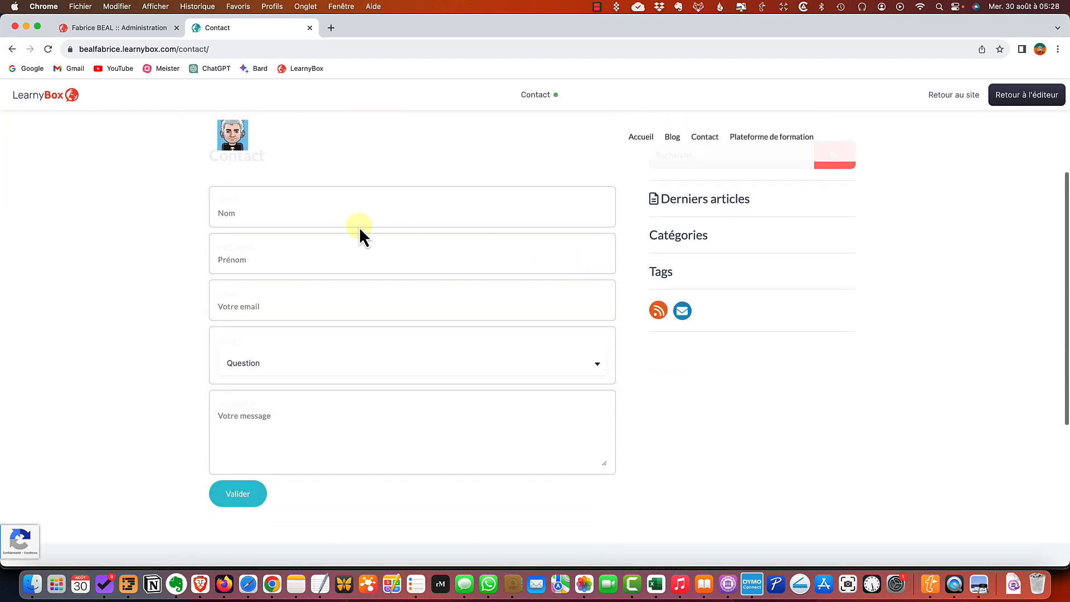
pyautogui.scroll(2, 334, 223)
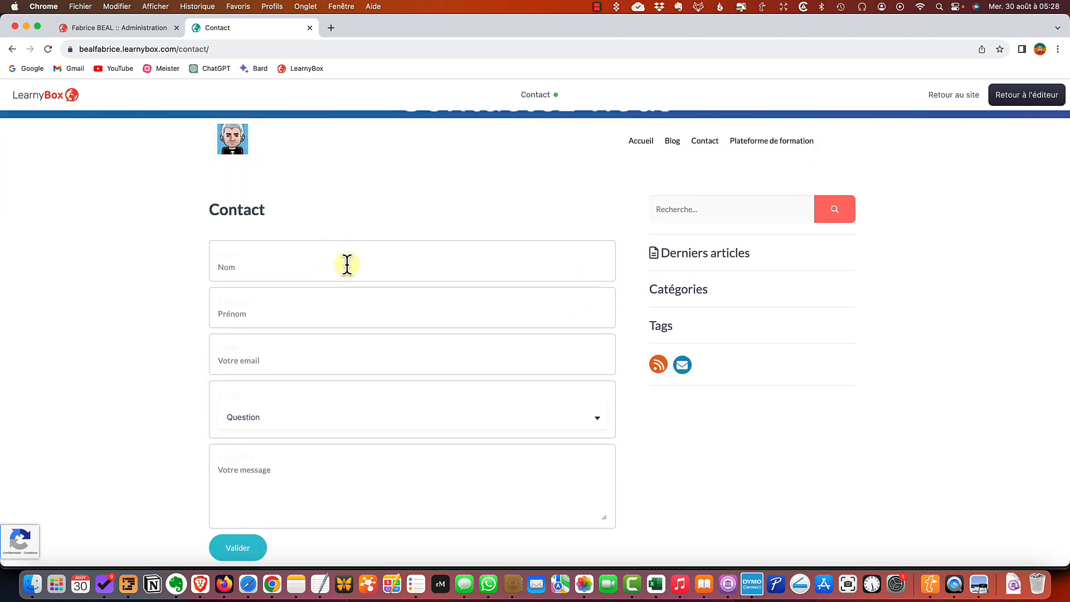
pyautogui.scroll(-2, 334, 306)
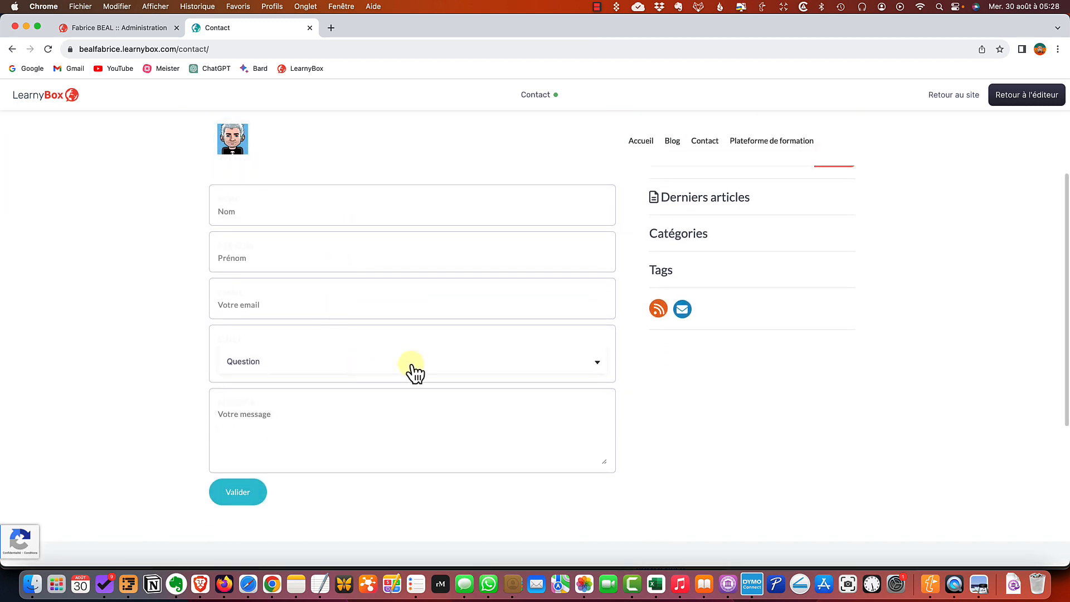
# Examine the request types offered in the contact form and close the list without changing the selection
pyautogui.click(300, 344)
pyautogui.scroll(-3, 283, 359)
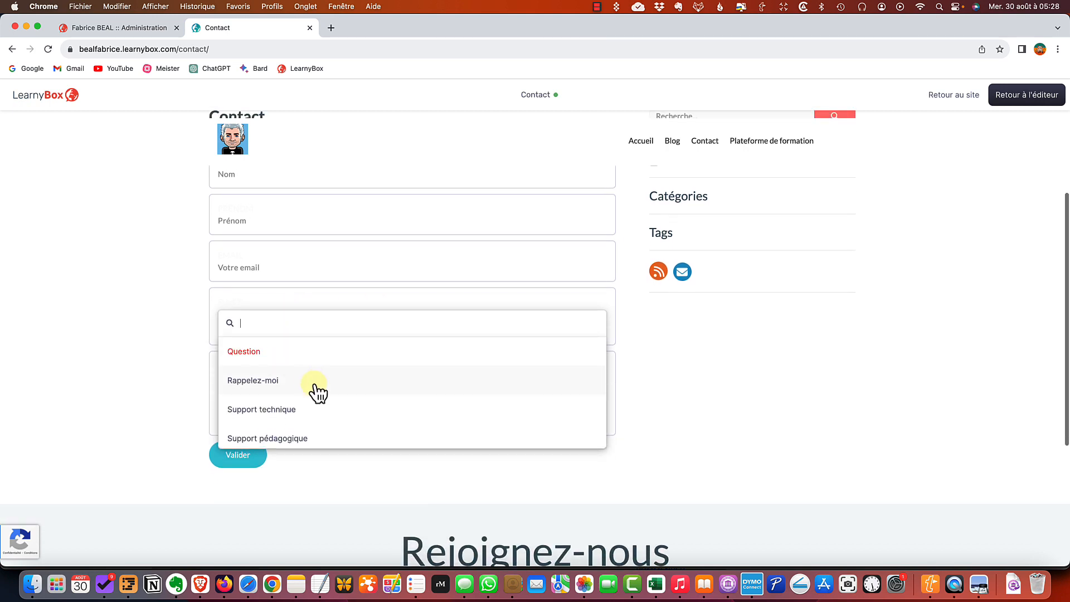
pyautogui.scroll(-1, 315, 384)
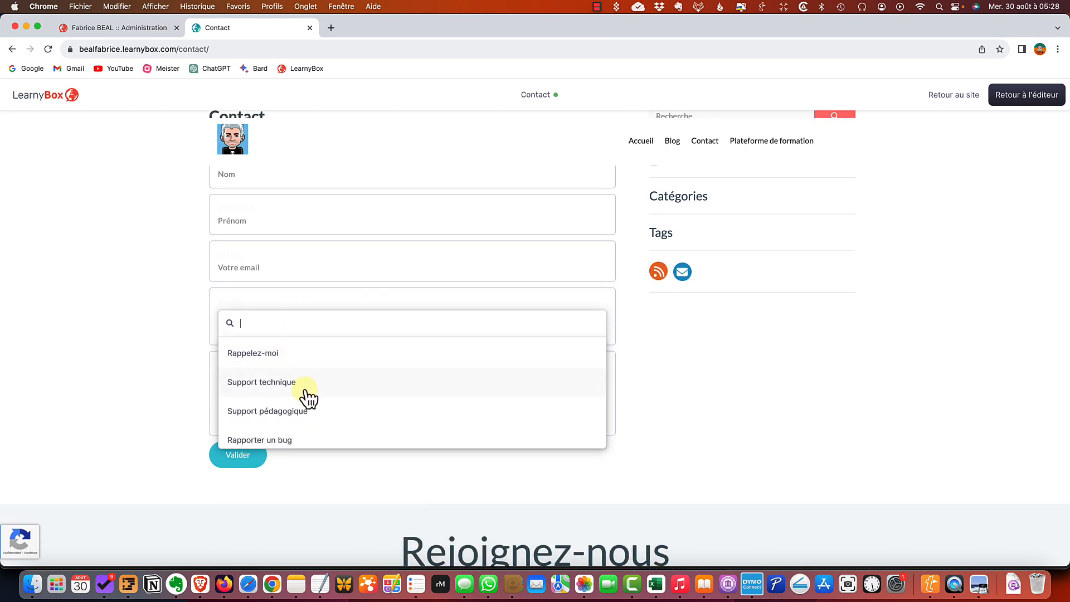
pyautogui.scroll(-1, 306, 391)
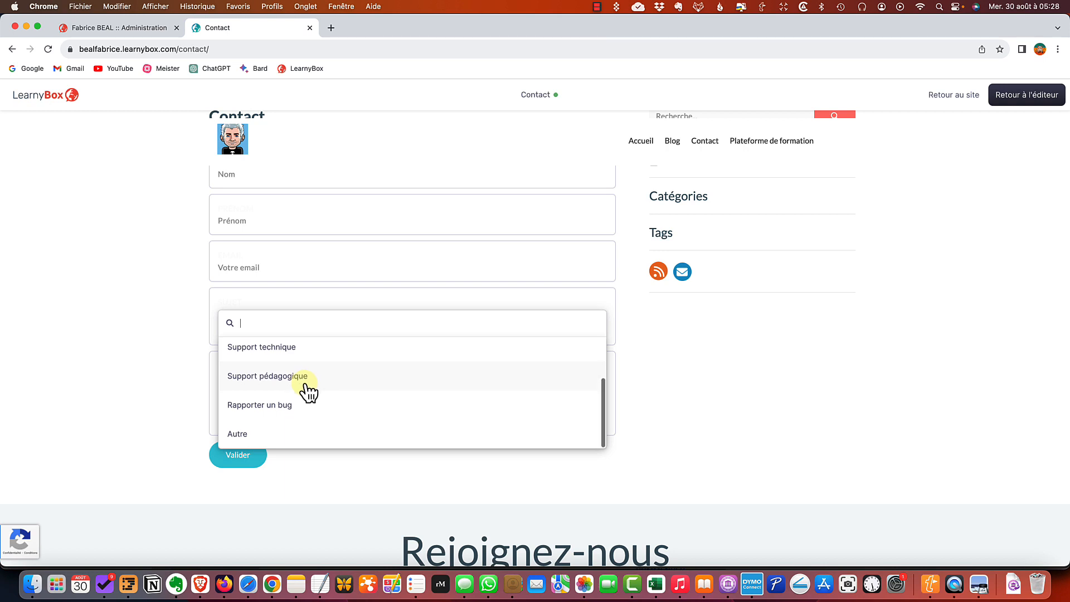
pyautogui.click(925, 449)
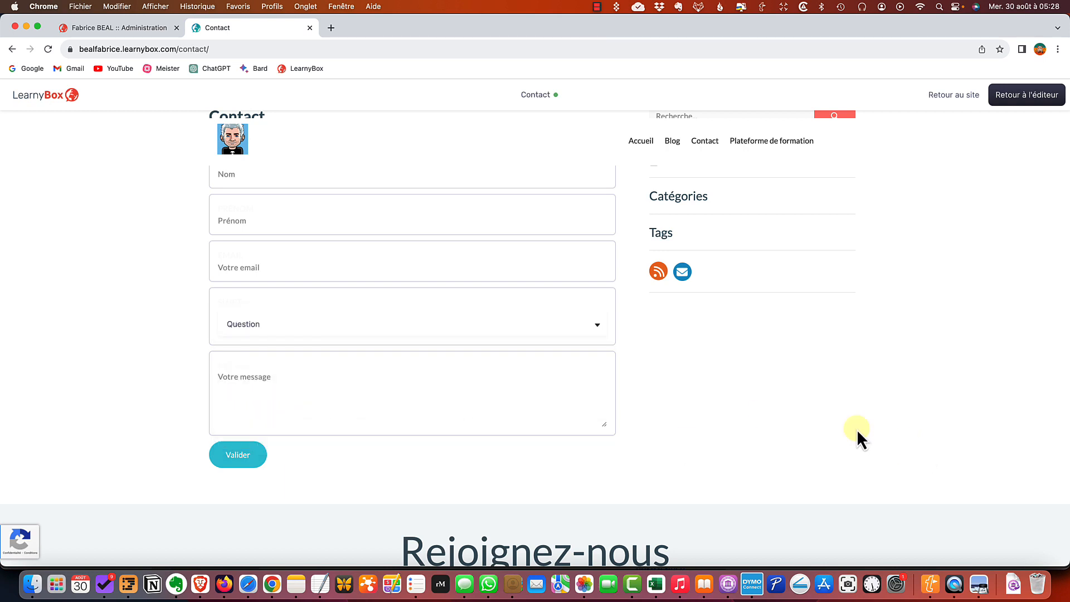
# Check the contact form's message field and the footer's contact link, and return to the site's home page
pyautogui.click(422, 377)
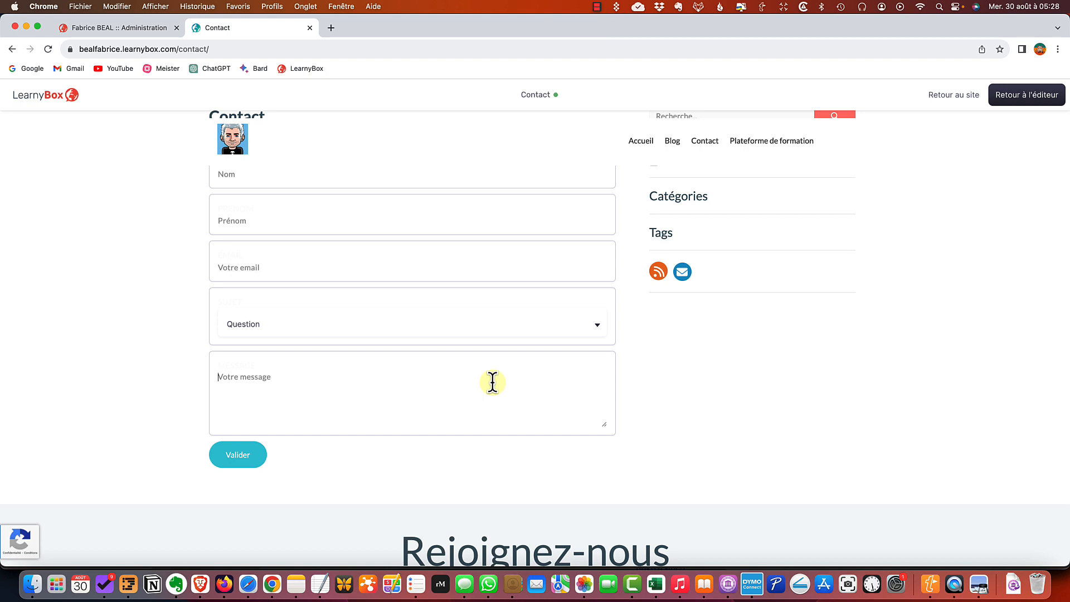
pyautogui.scroll(-5, 506, 383)
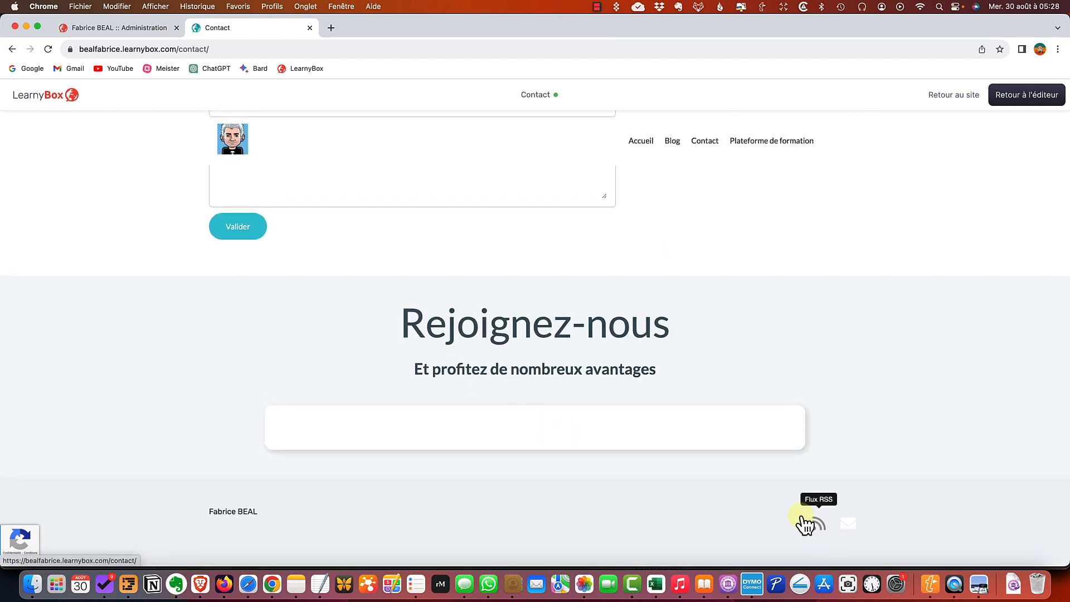
pyautogui.click(851, 529)
pyautogui.click(642, 135)
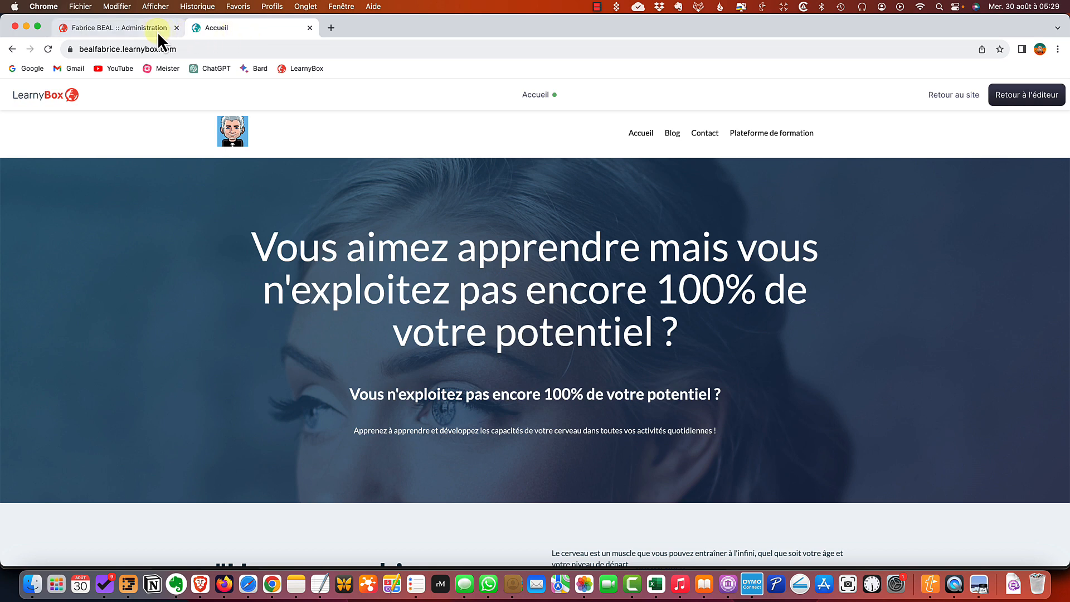
# Return to the administration's page list and open the Accueil page in the page builder
pyautogui.click(135, 29)
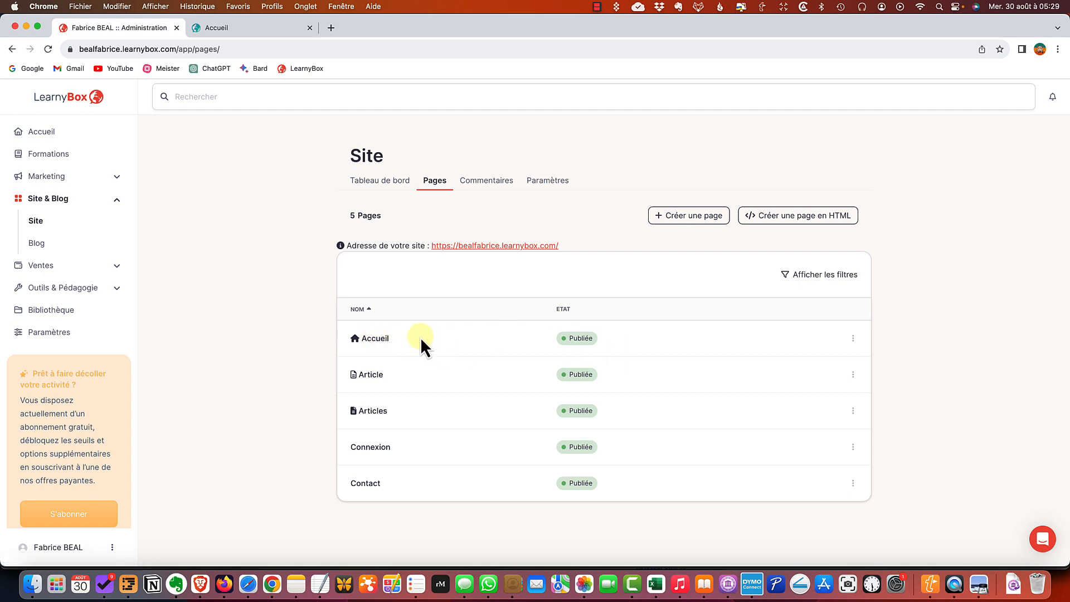
pyautogui.click(853, 339)
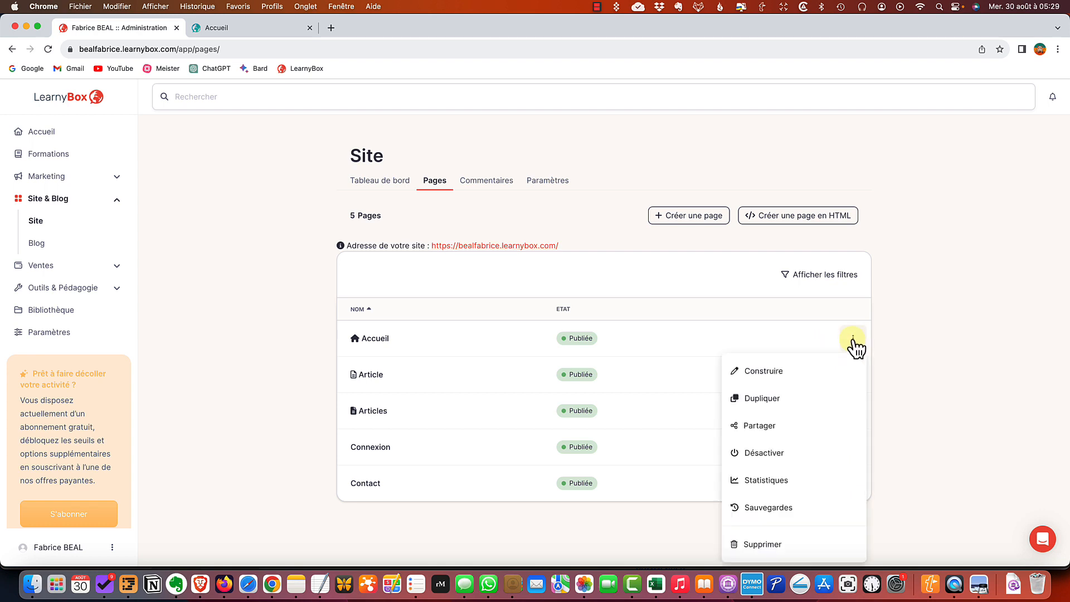
pyautogui.click(774, 374)
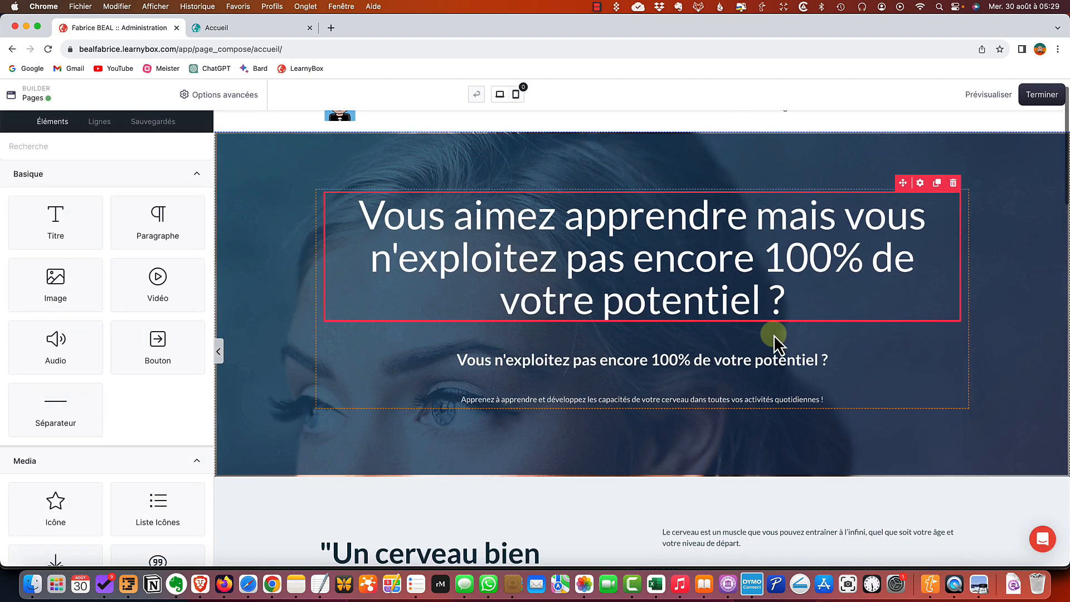
# Examine the editable sections of the Accueil page in the builder, from the headline banner to the footer
pyautogui.scroll(-10, 774, 335)
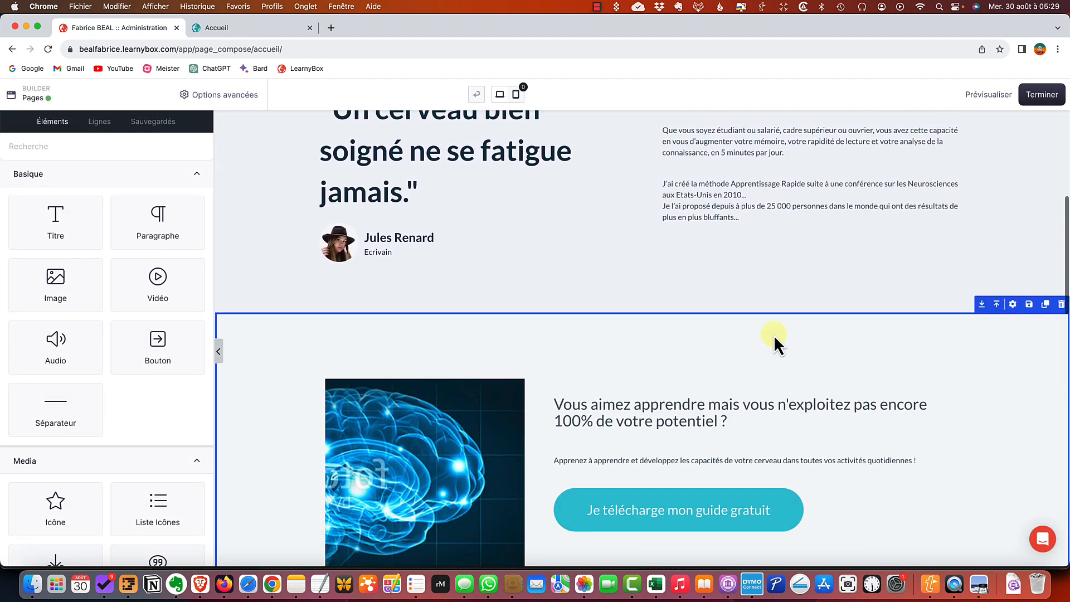
pyautogui.scroll(-10, 774, 336)
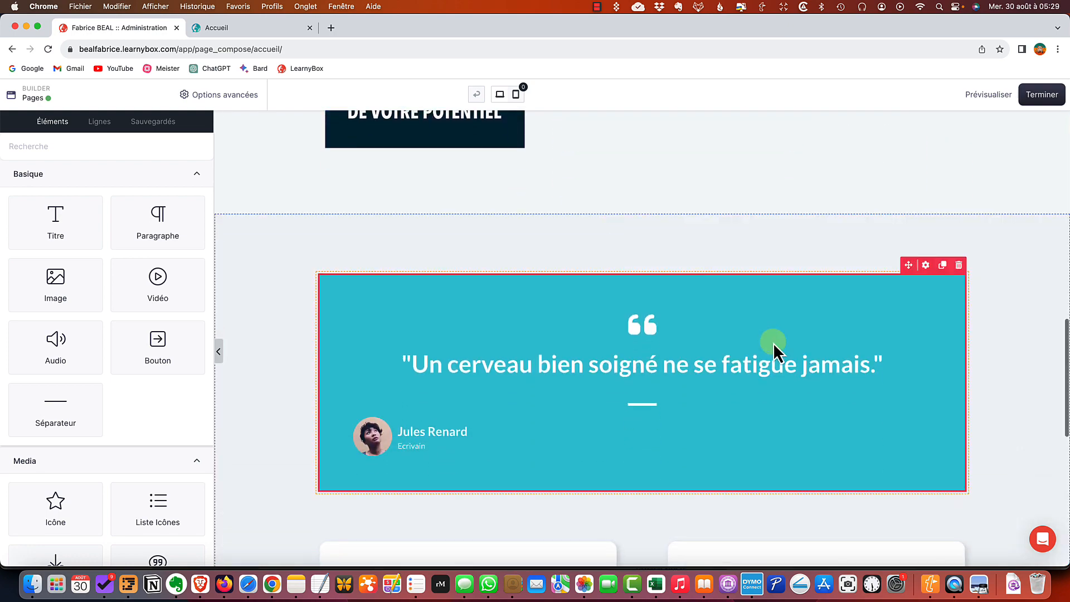
pyautogui.scroll(-12, 774, 344)
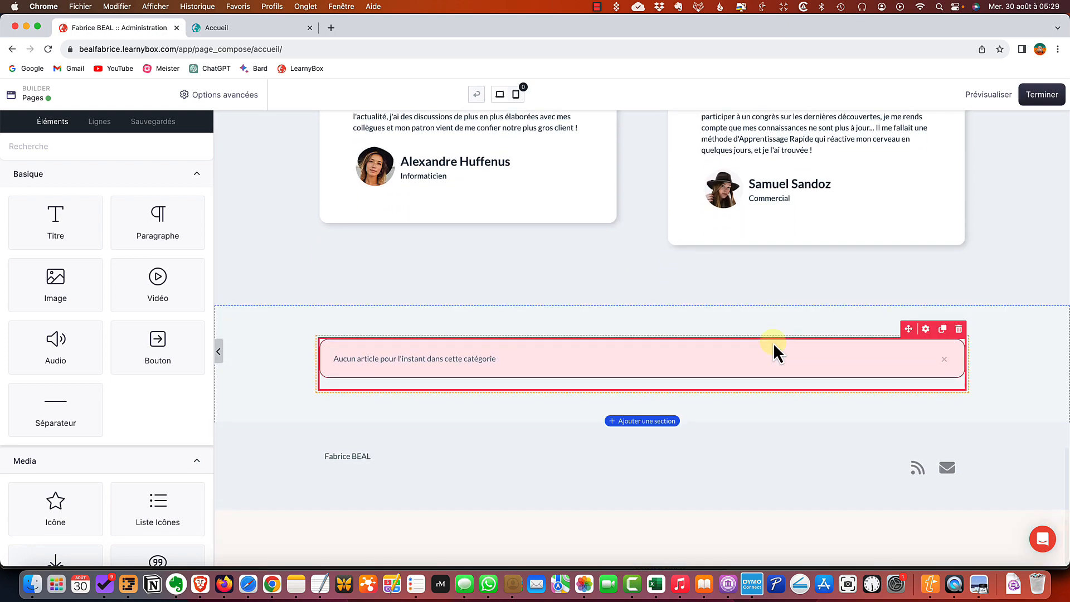
pyautogui.scroll(20, 774, 343)
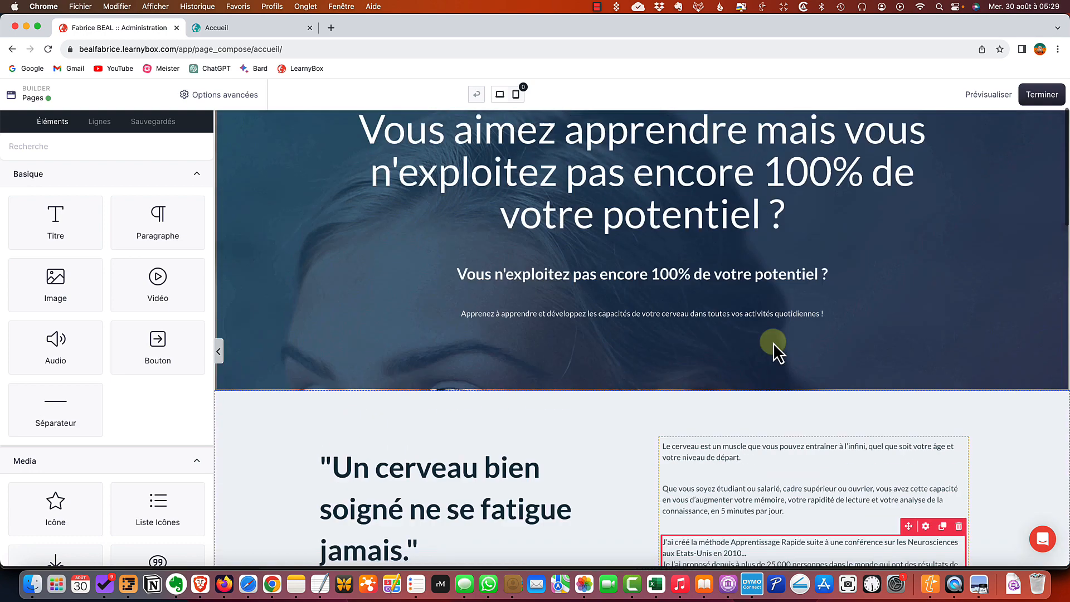
pyautogui.scroll(4, 774, 343)
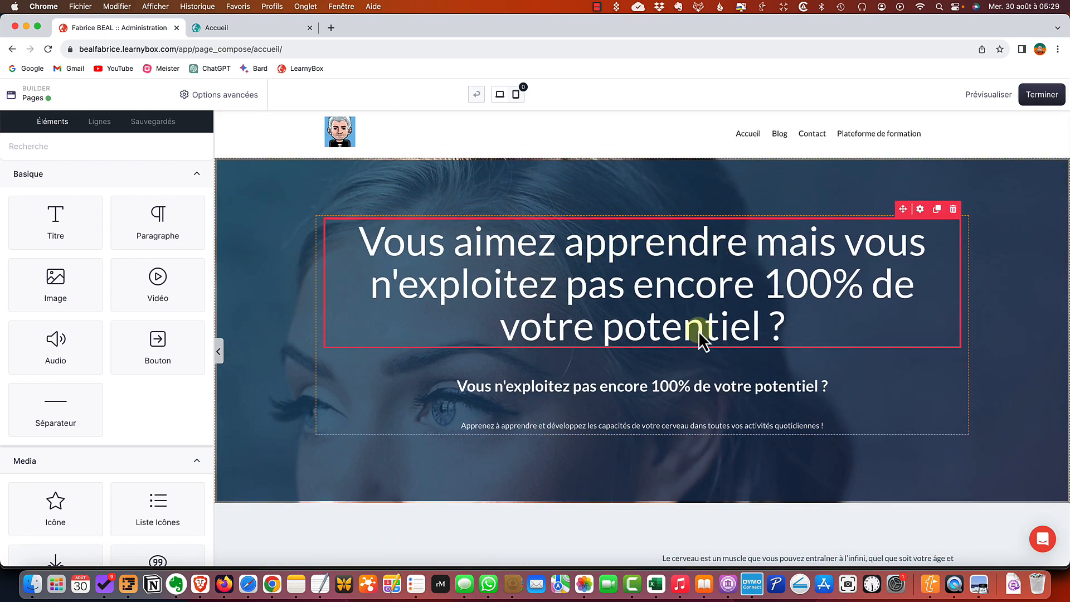
pyautogui.scroll(-5, 945, 263)
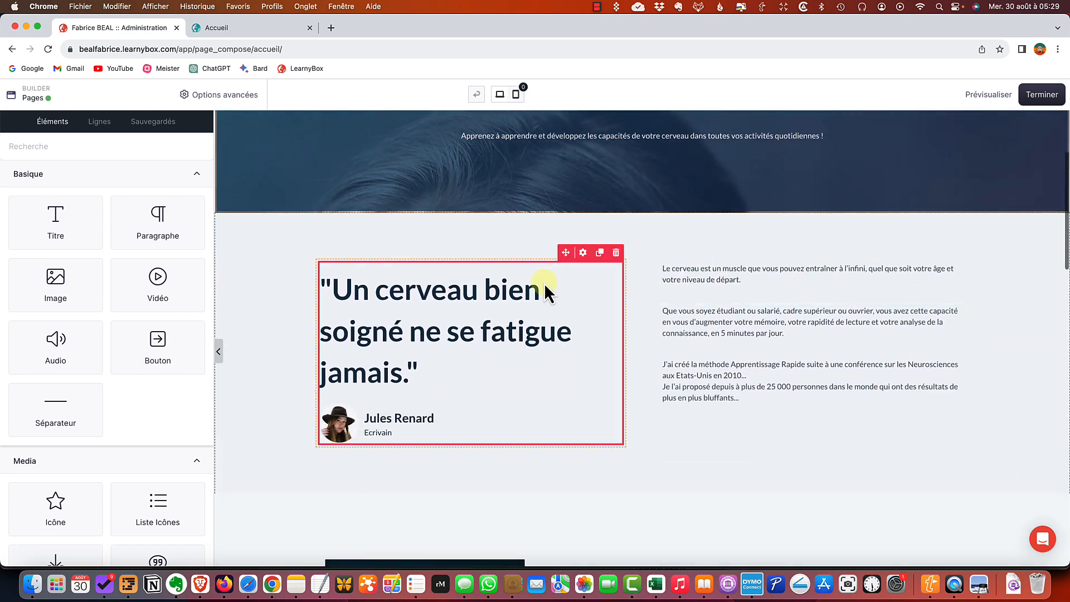
# Look over the Accueil page's sections in the builder, preview the page, and examine the preview down to the footer
pyautogui.scroll(-4, 782, 290)
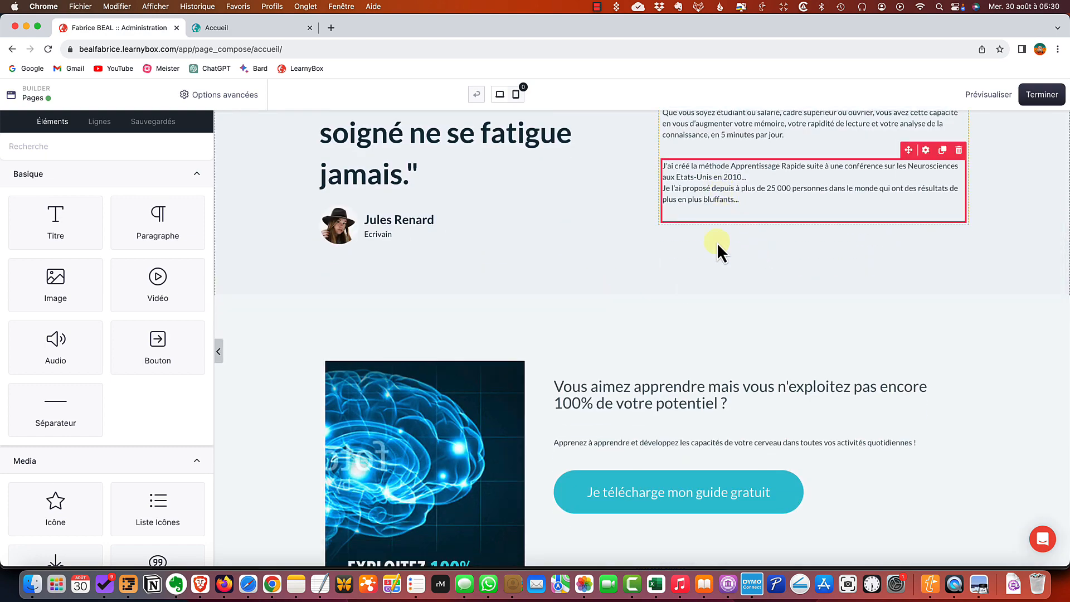
pyautogui.scroll(-3, 724, 256)
pyautogui.scroll(12, 666, 273)
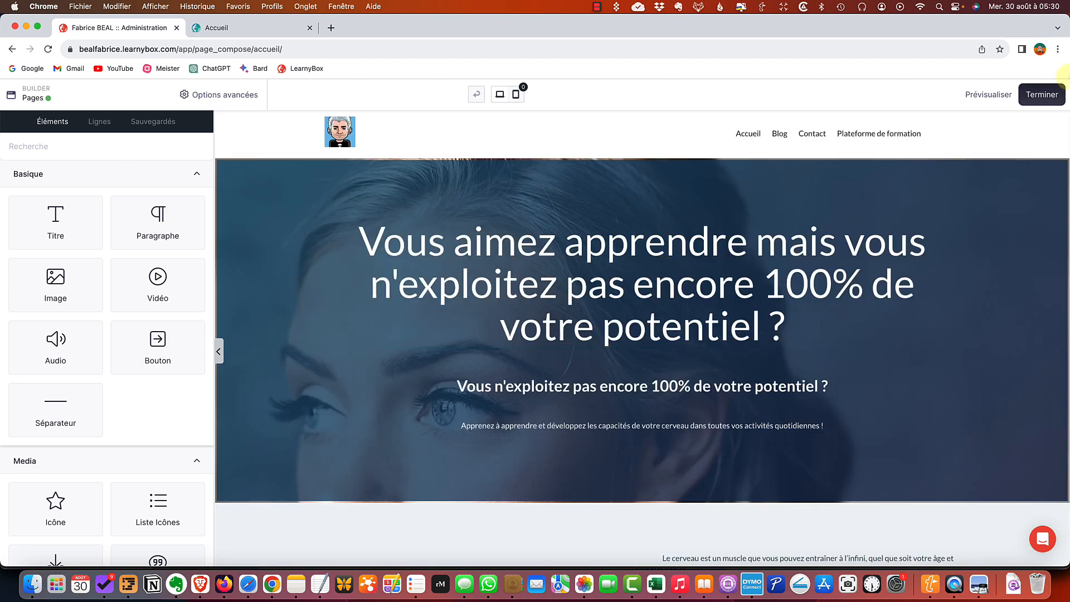
pyautogui.click(985, 95)
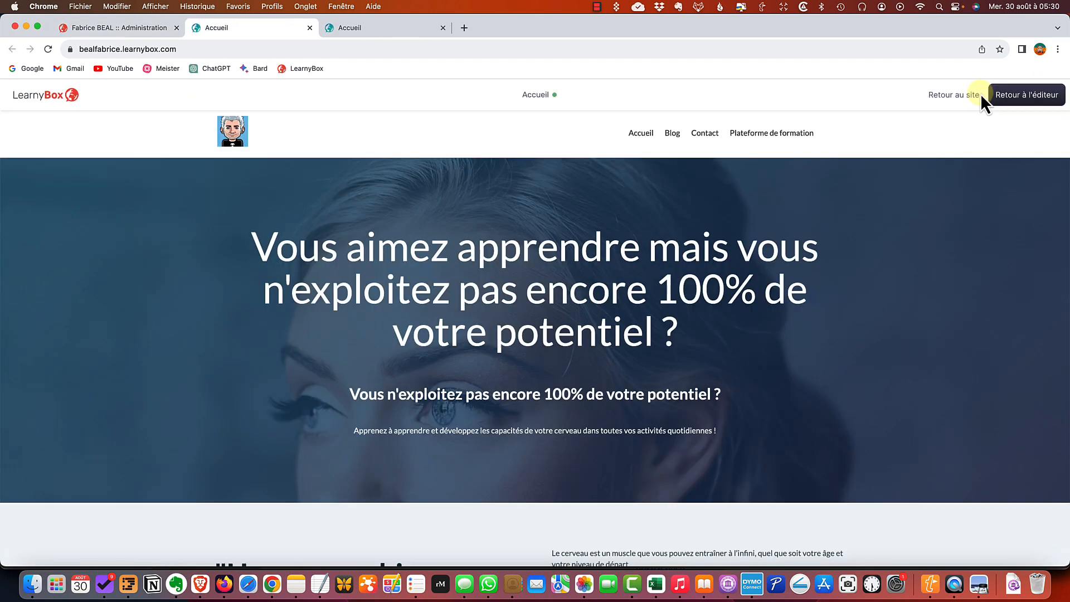
pyautogui.scroll(-3, 791, 246)
pyautogui.scroll(-10, 812, 237)
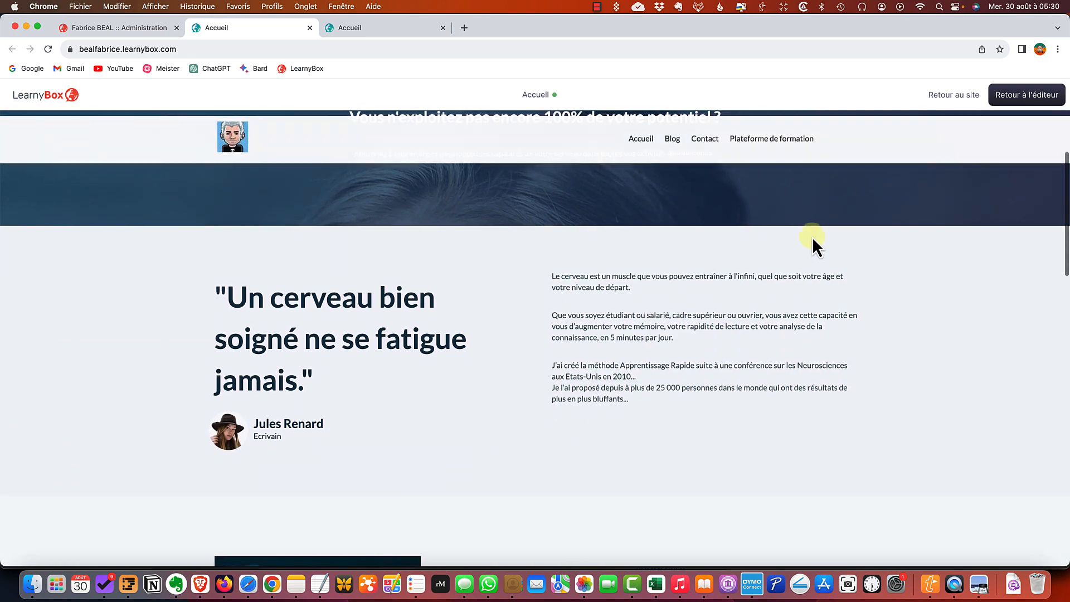
pyautogui.scroll(-10, 812, 237)
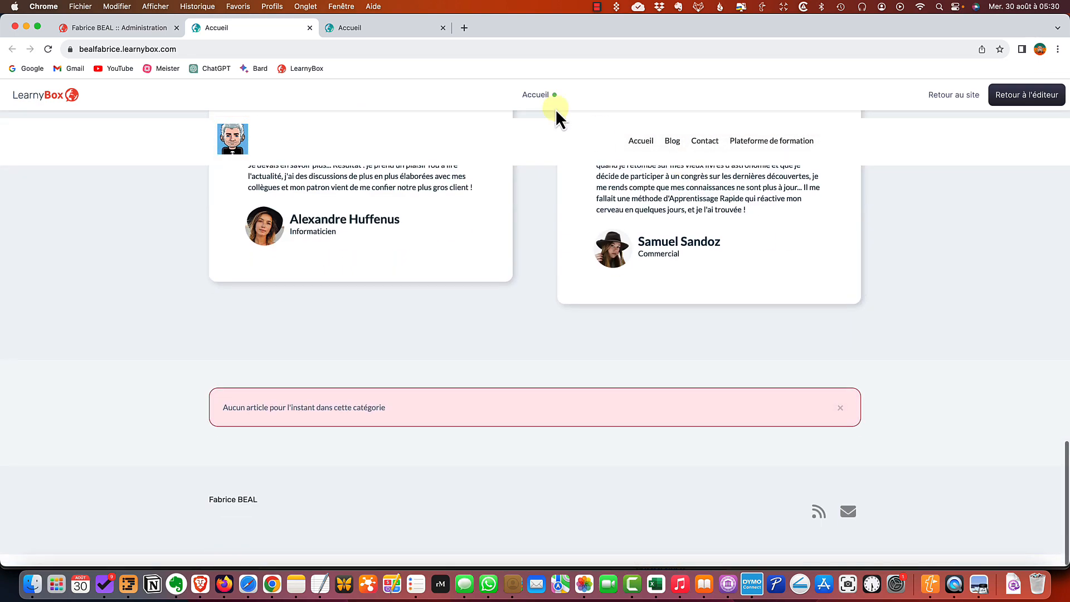
# Return to the Accueil page in the builder, check its upper sections, and finish the editing session
pyautogui.click(131, 30)
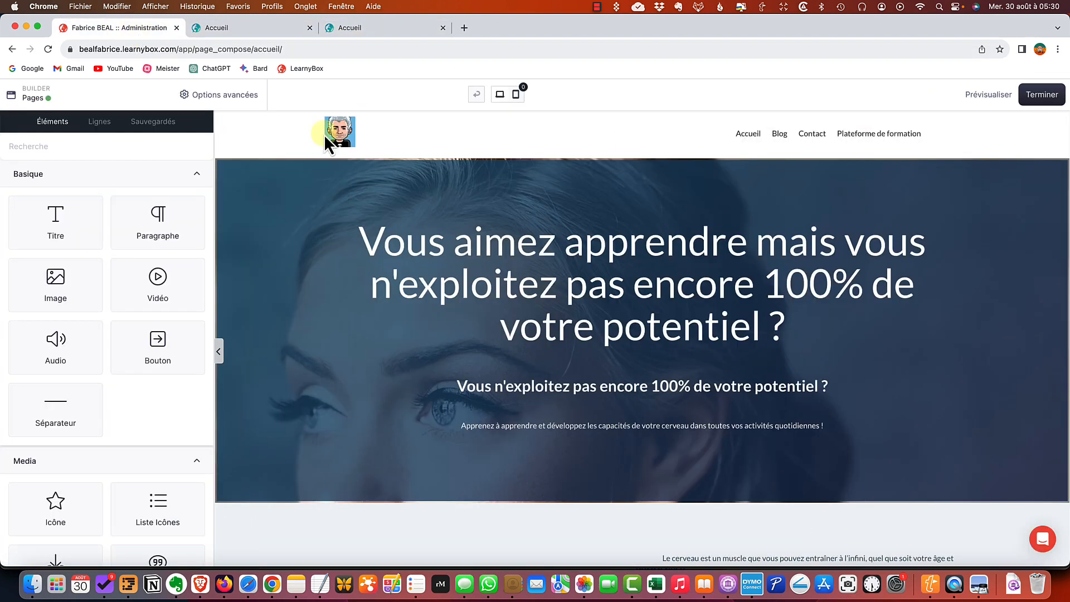
pyautogui.scroll(-5, 671, 273)
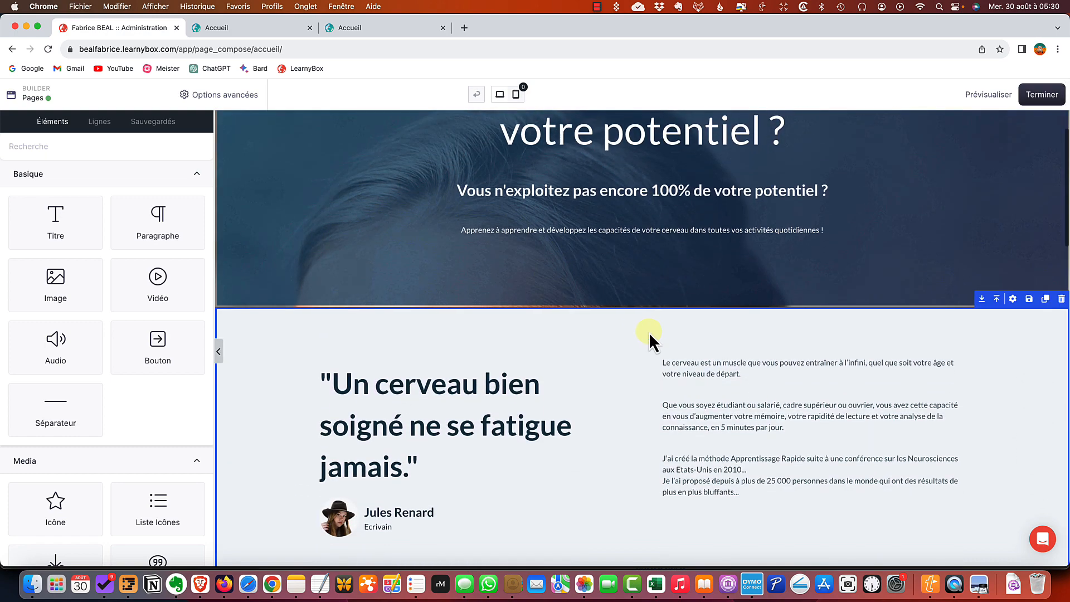
pyautogui.scroll(6, 758, 399)
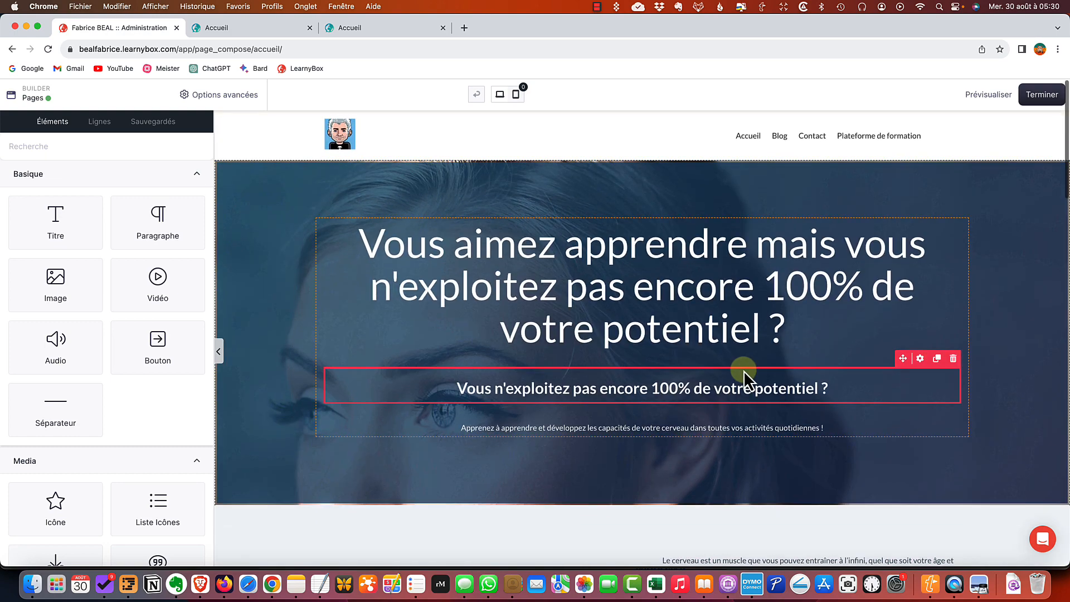
pyautogui.click(1040, 96)
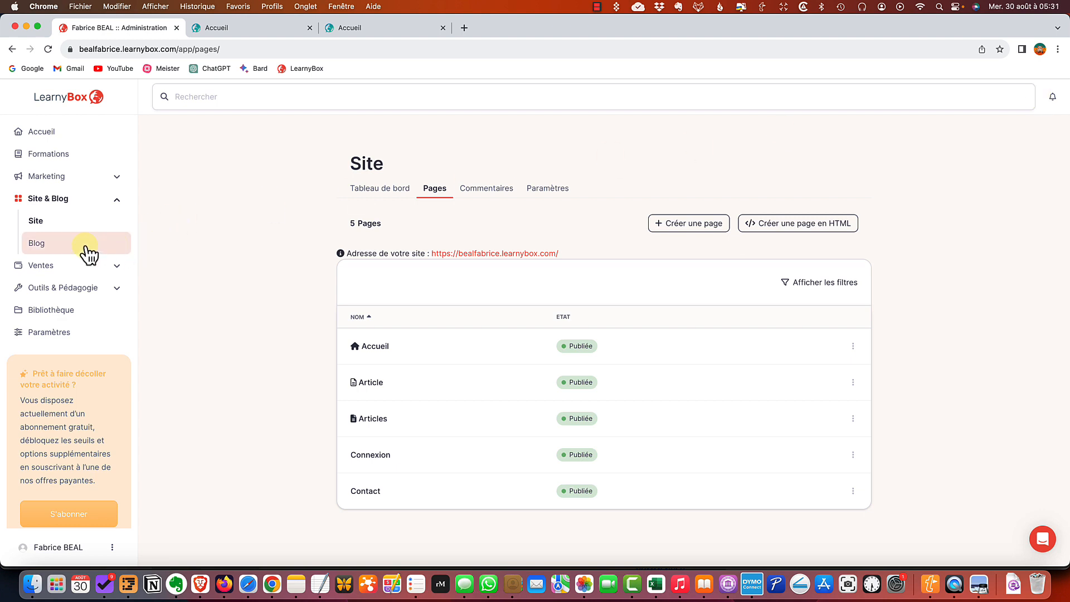
# Open the blog's article list and review the sample articles with their publication states
pyautogui.click(36, 245)
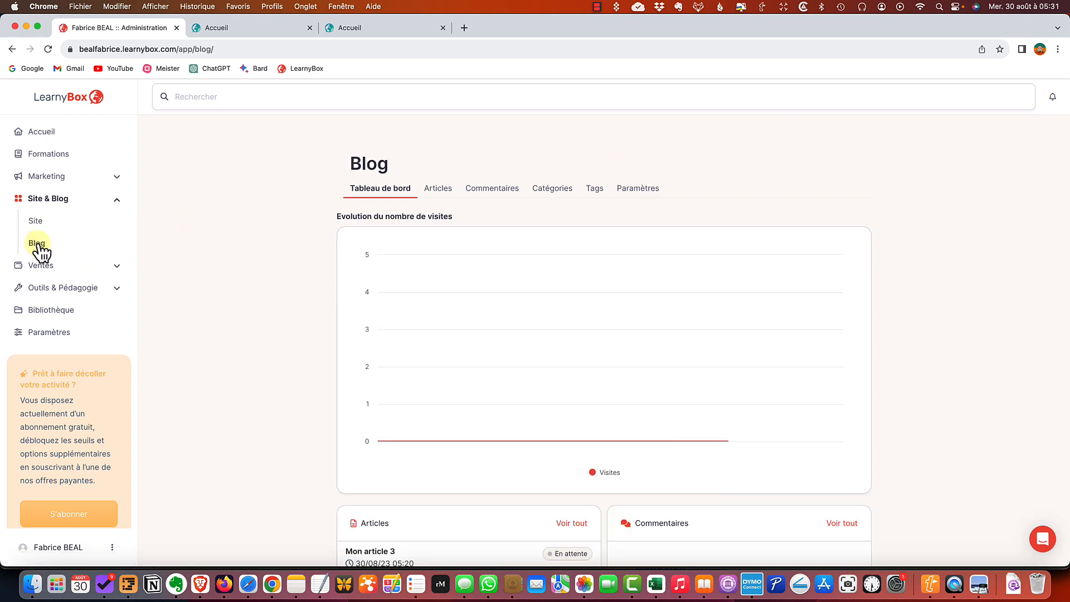
pyautogui.click(439, 190)
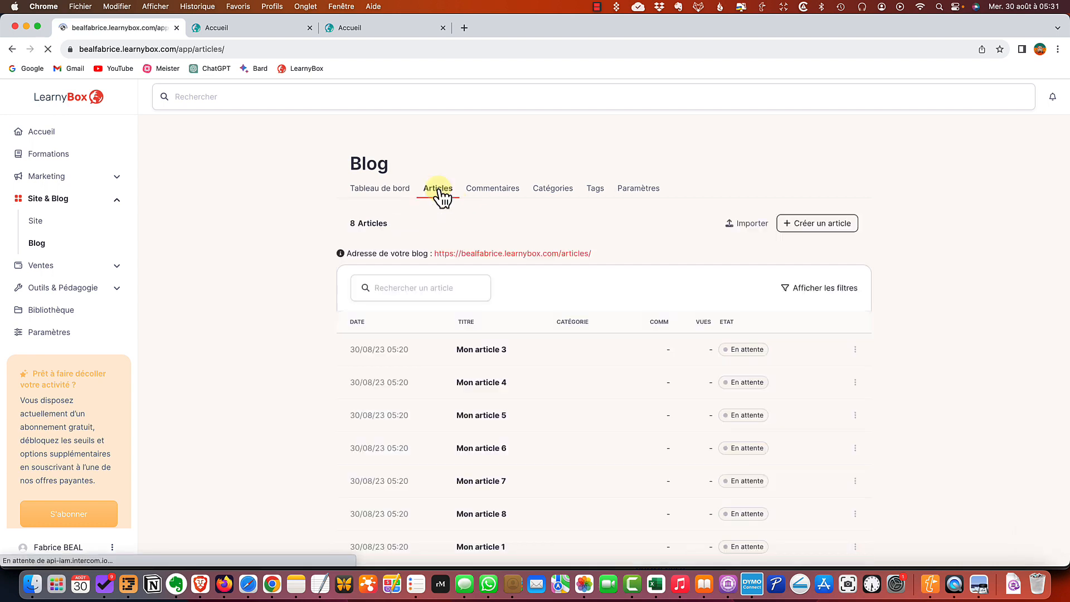
pyautogui.scroll(-4, 540, 299)
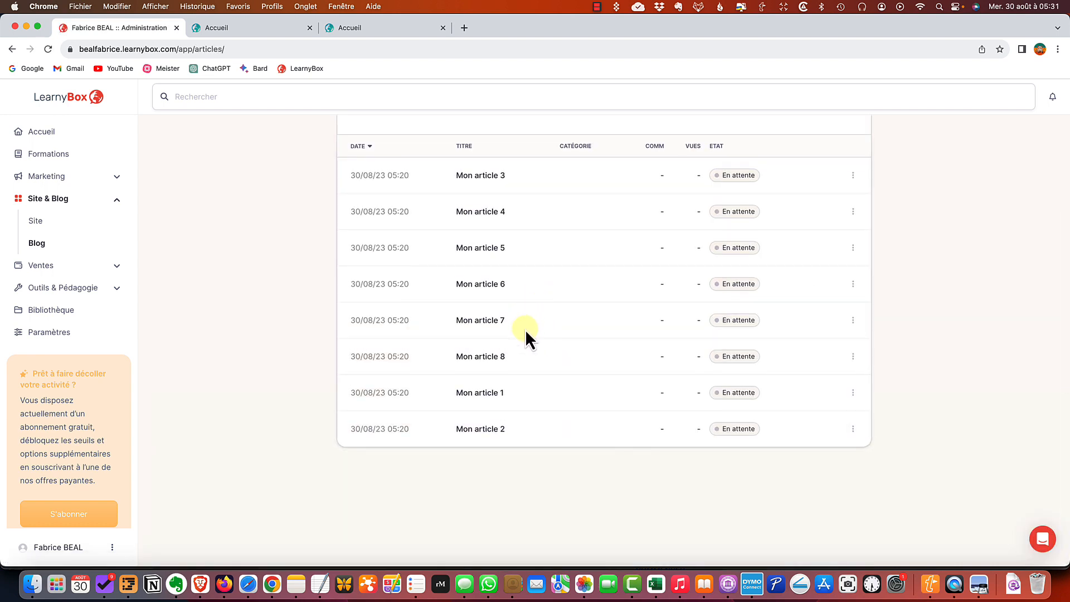
pyautogui.scroll(2, 527, 332)
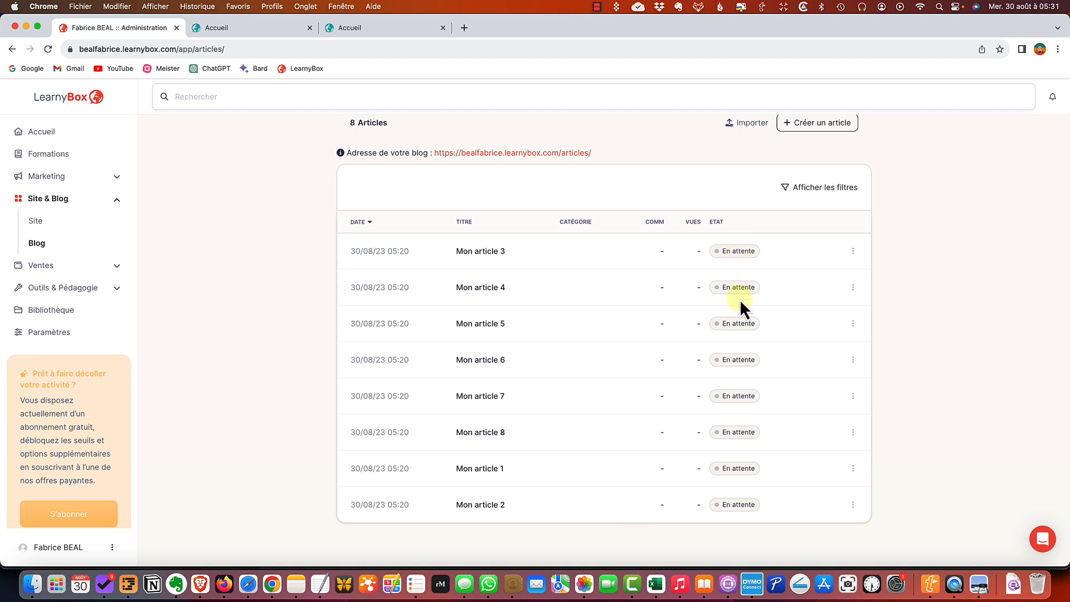
pyautogui.scroll(2, 727, 497)
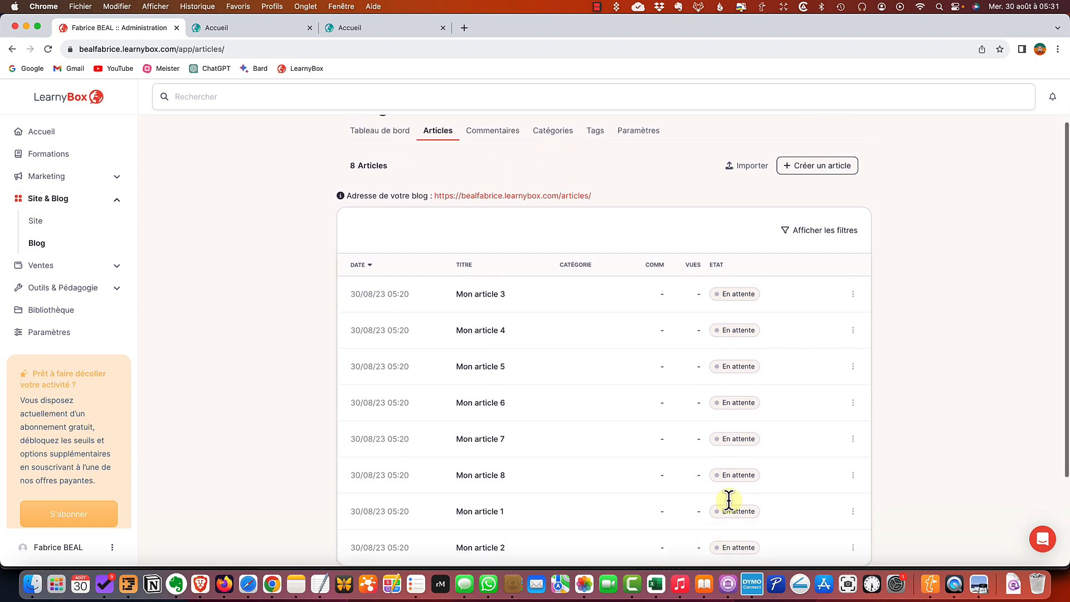
pyautogui.scroll(-3, 729, 500)
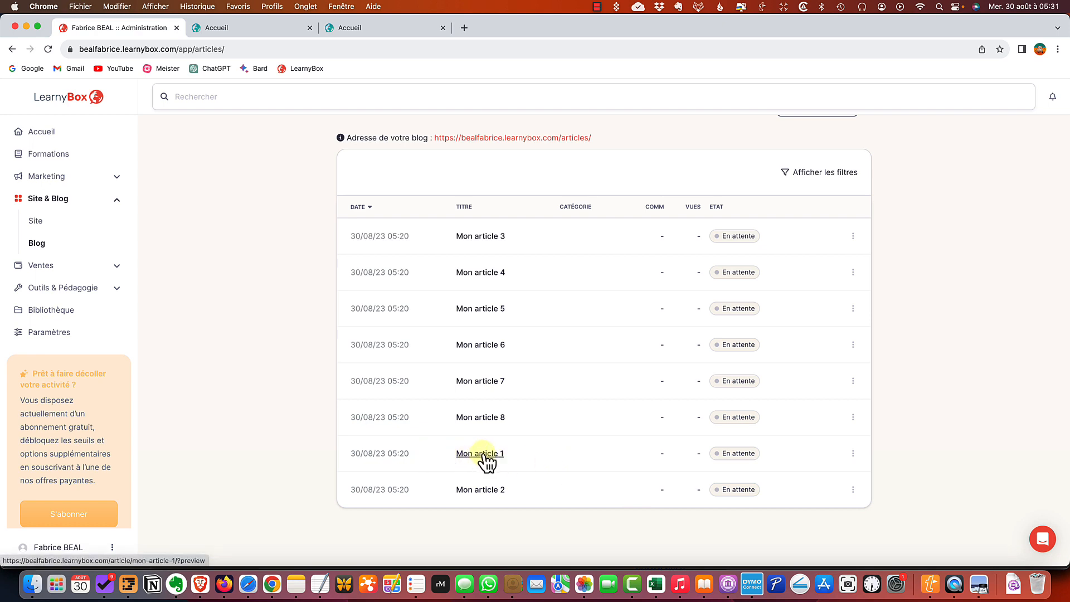
# Open "Mon article 1" for editing and look through its text, image and testimonial blocks
pyautogui.click(853, 454)
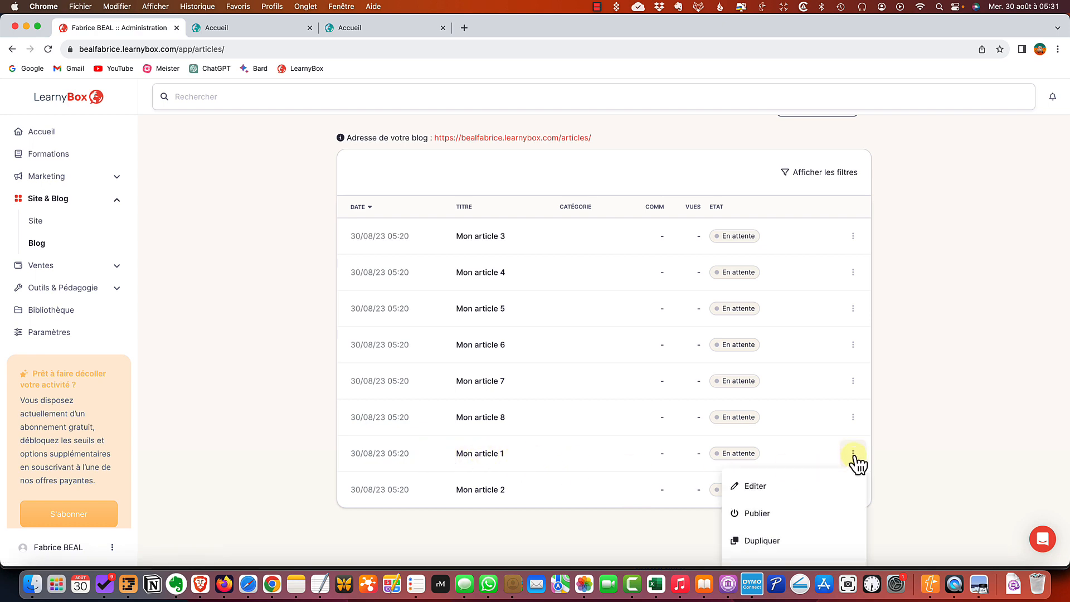
pyautogui.scroll(-2, 859, 463)
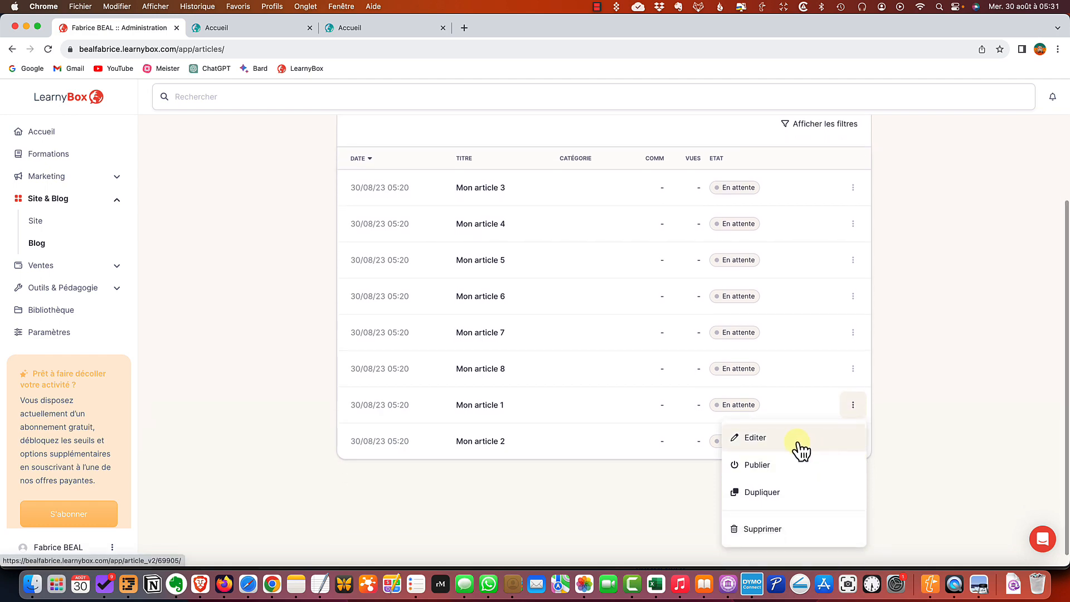
pyautogui.click(801, 446)
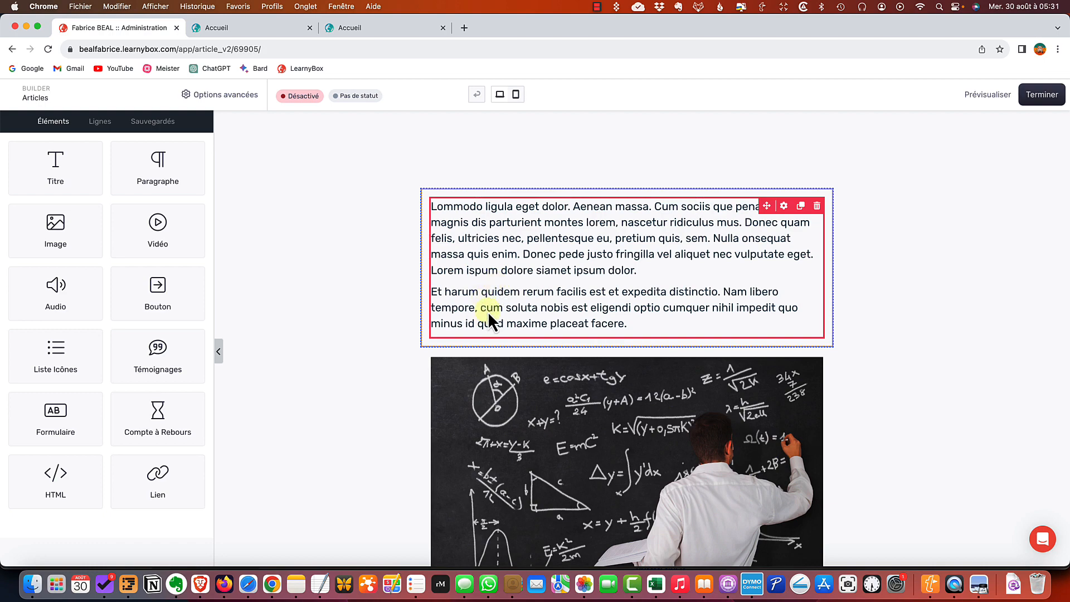
pyautogui.scroll(-5, 512, 334)
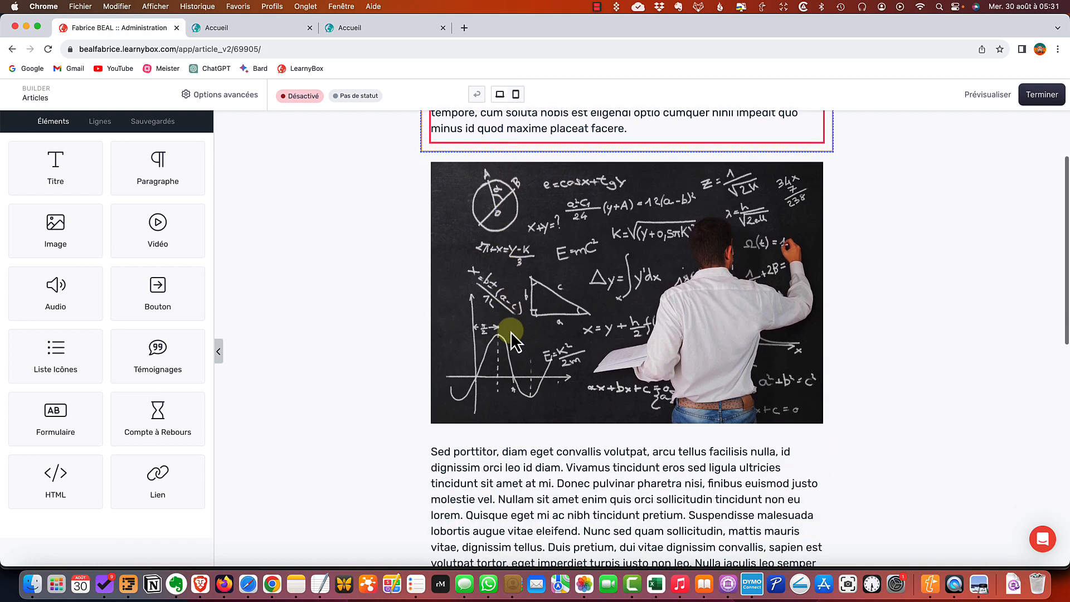
pyautogui.scroll(-8, 510, 339)
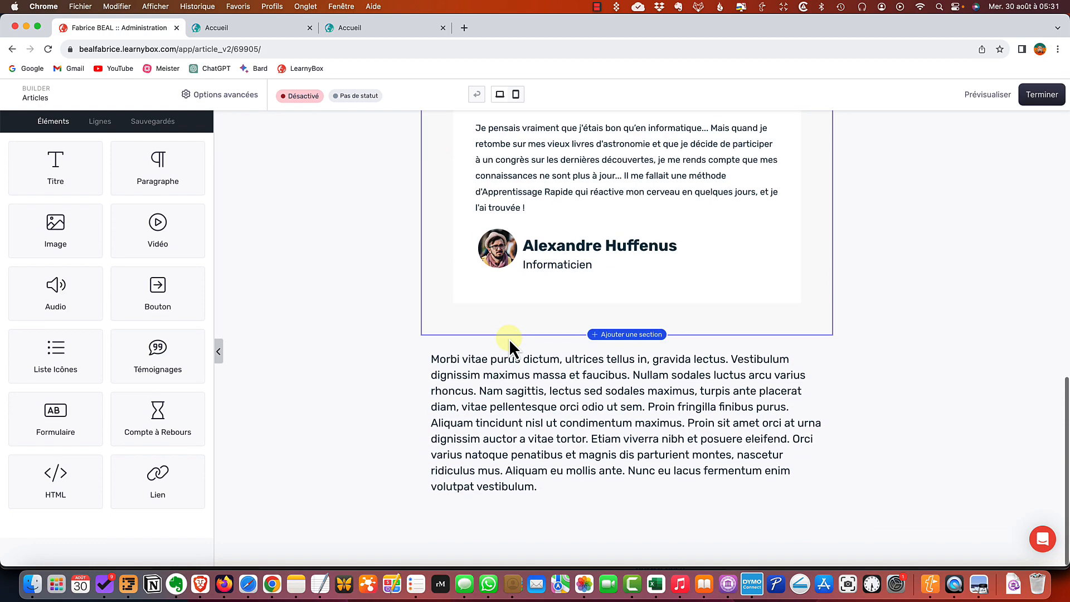
pyautogui.scroll(14, 988, 162)
# Preview "Mon article 1" and skim its layout from the blog header down to the comments area
pyautogui.click(988, 95)
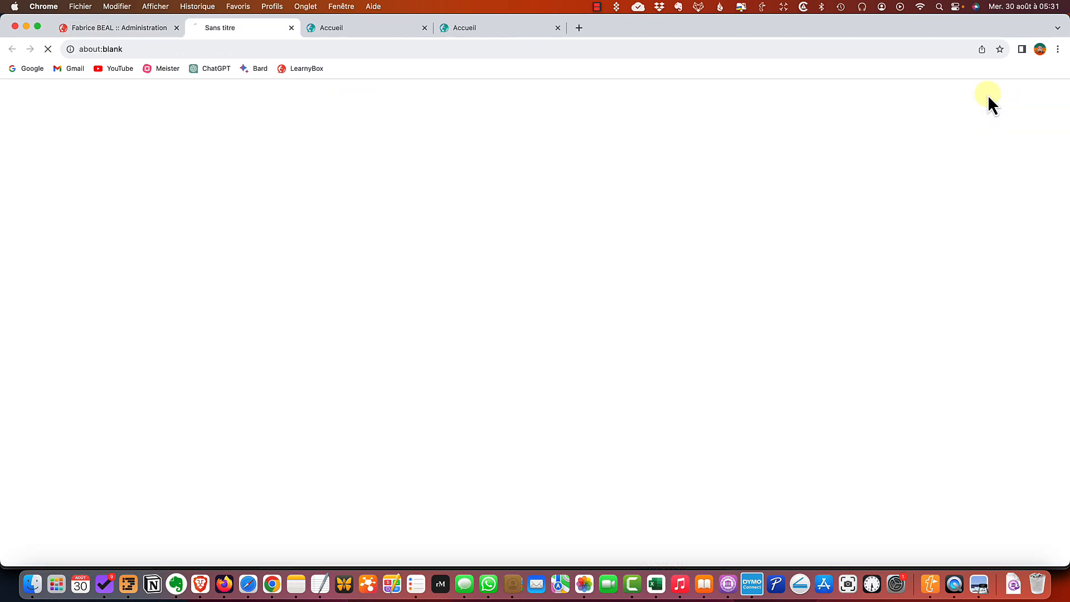
pyautogui.scroll(-6, 707, 237)
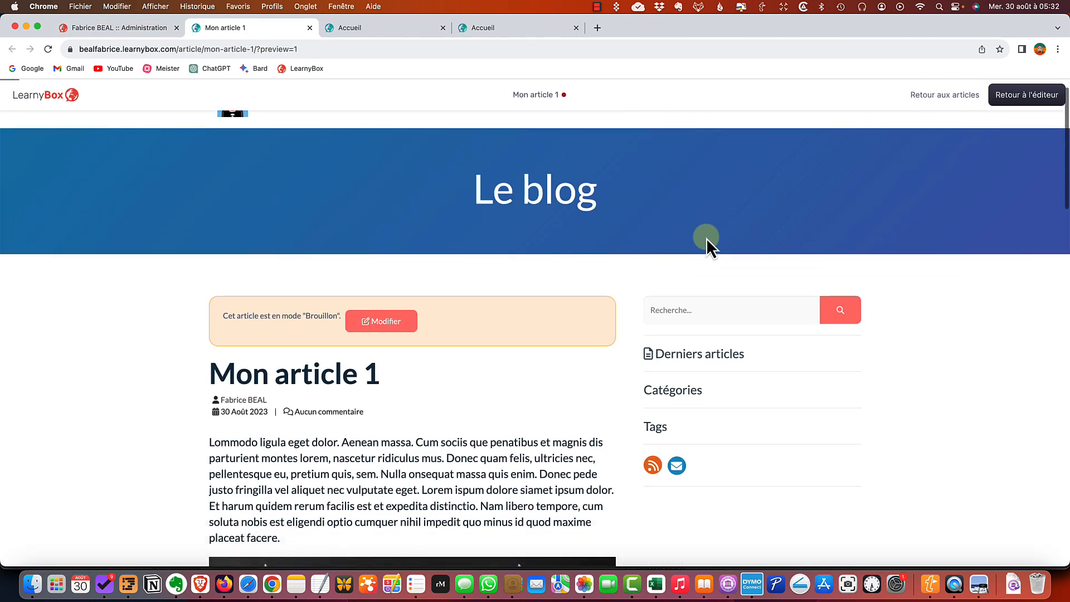
pyautogui.scroll(5, 706, 239)
pyautogui.scroll(-15, 706, 239)
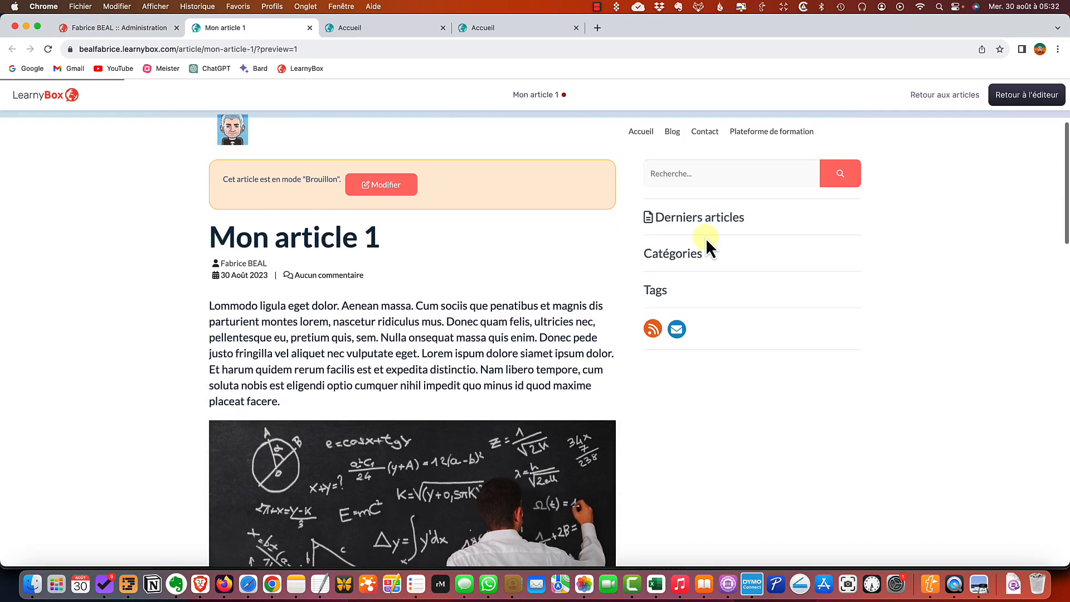
pyautogui.scroll(-3, 706, 239)
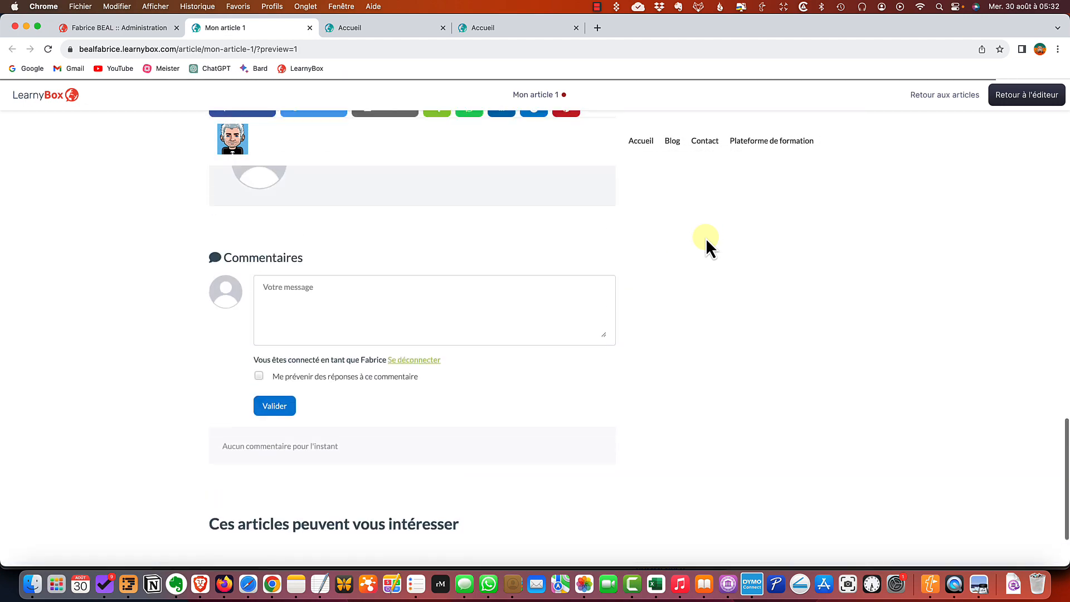
pyautogui.scroll(15, 706, 238)
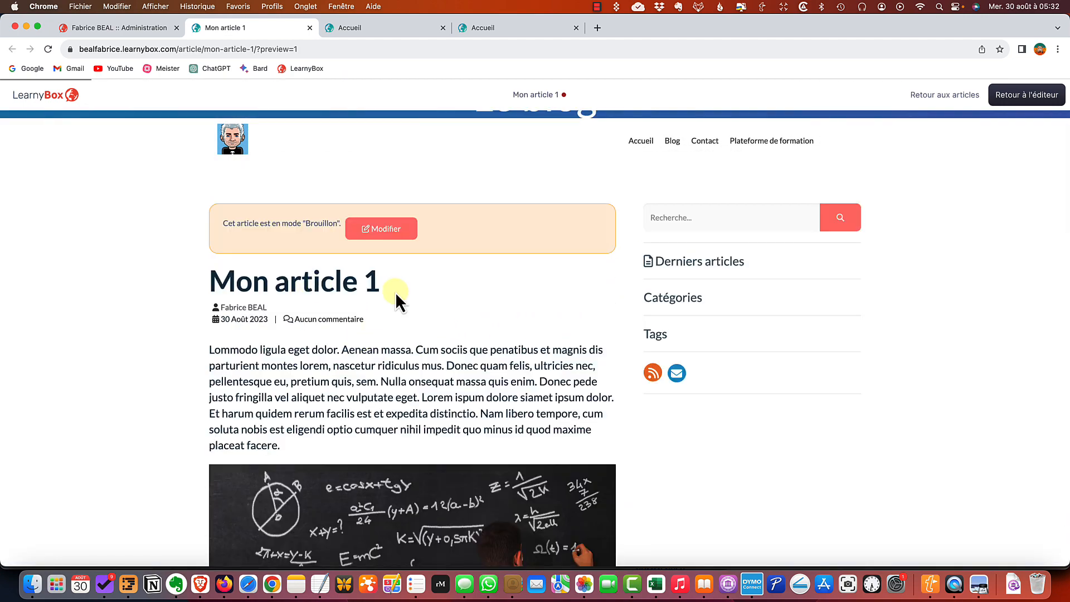
# Examine the previewed article's image, testimonial, social sharing buttons and comment message field, leaving the comment empty
pyautogui.scroll(-4, 337, 330)
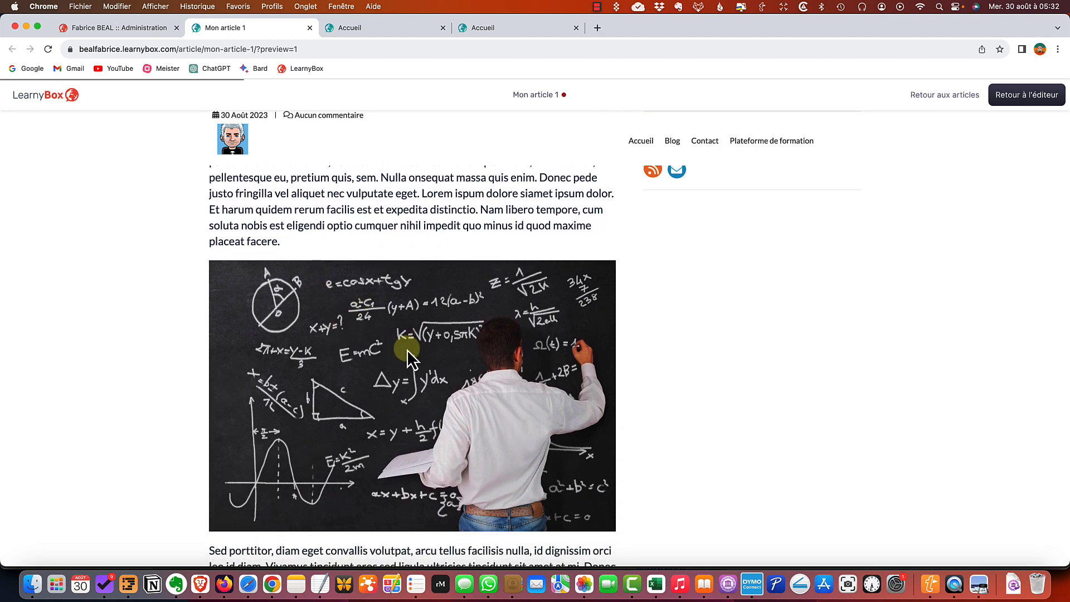
pyautogui.scroll(-4, 407, 350)
pyautogui.scroll(-4, 407, 350)
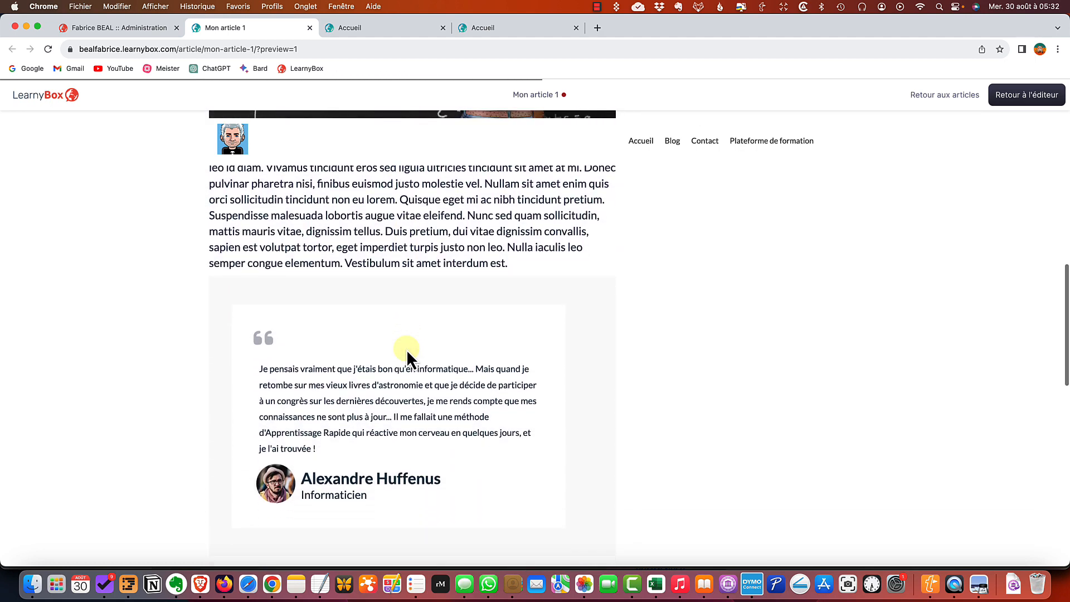
pyautogui.scroll(-1, 406, 350)
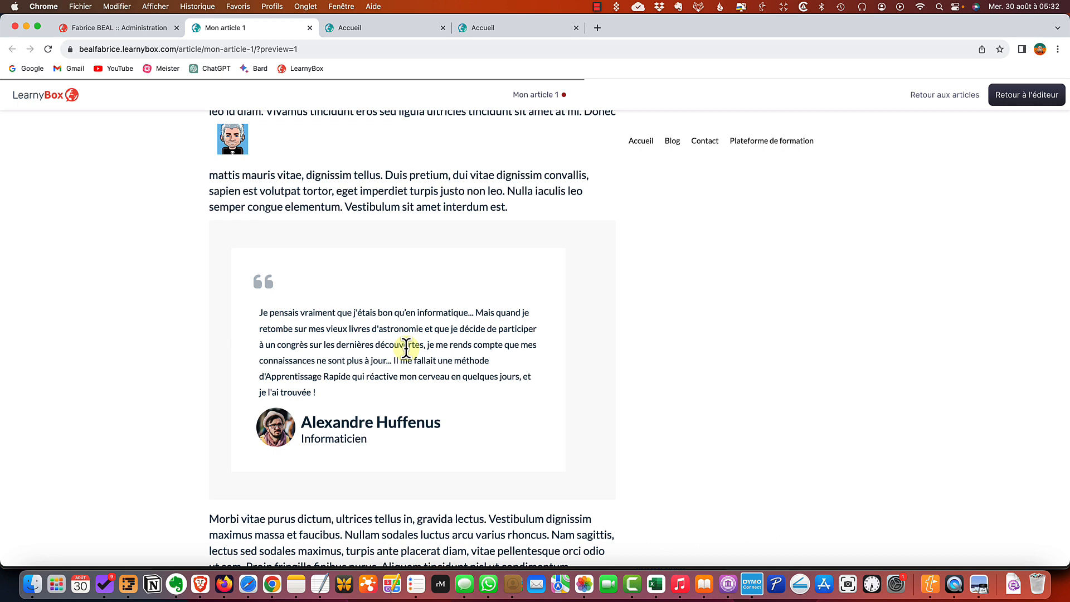
pyautogui.scroll(-6, 407, 349)
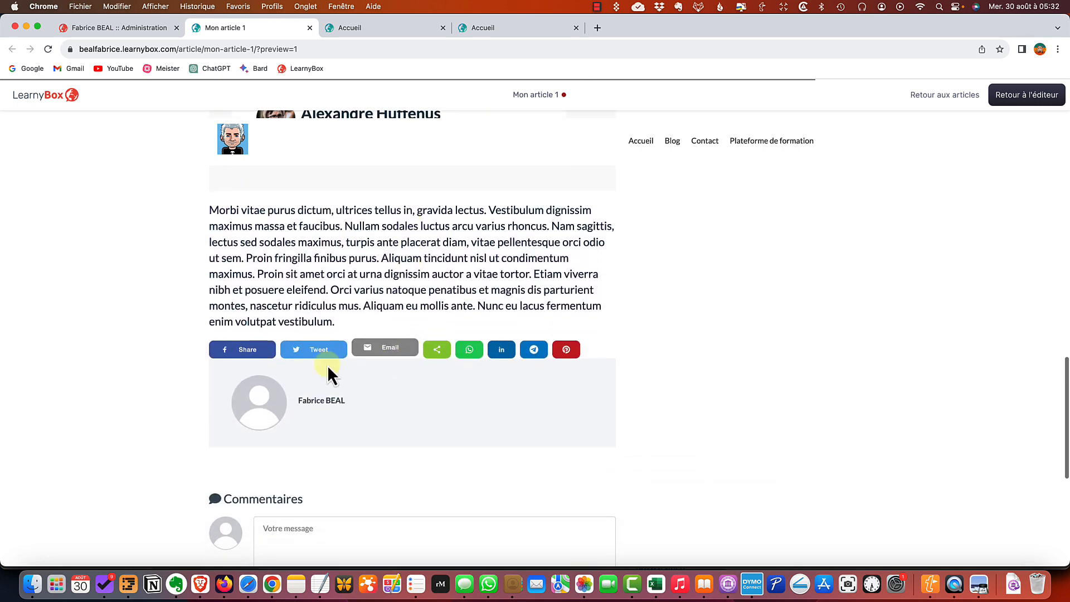
pyautogui.scroll(-1, 530, 357)
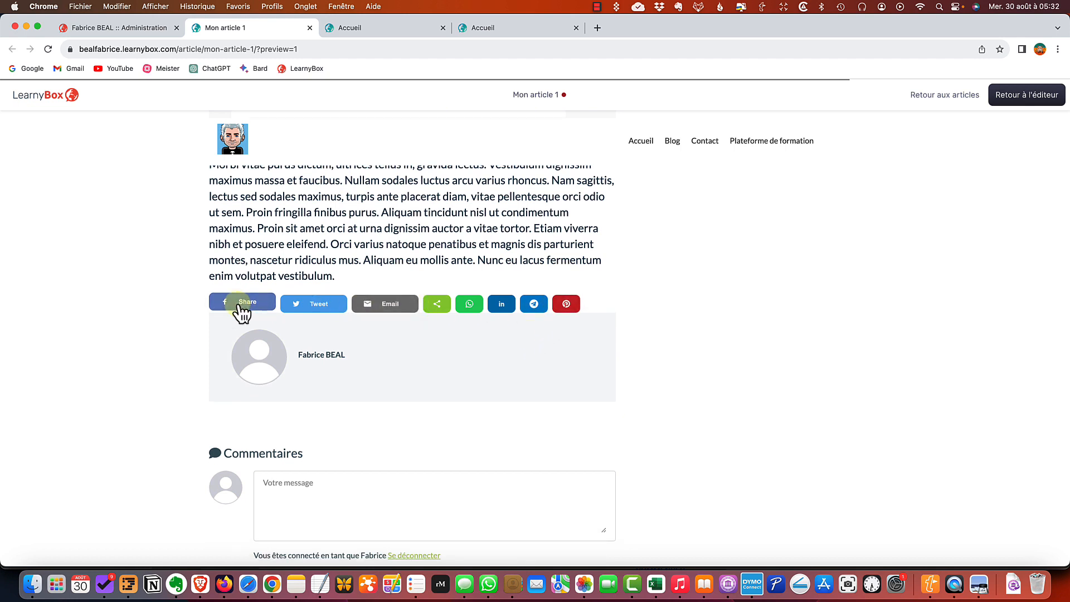
pyautogui.scroll(-3, 243, 313)
pyautogui.click(447, 334)
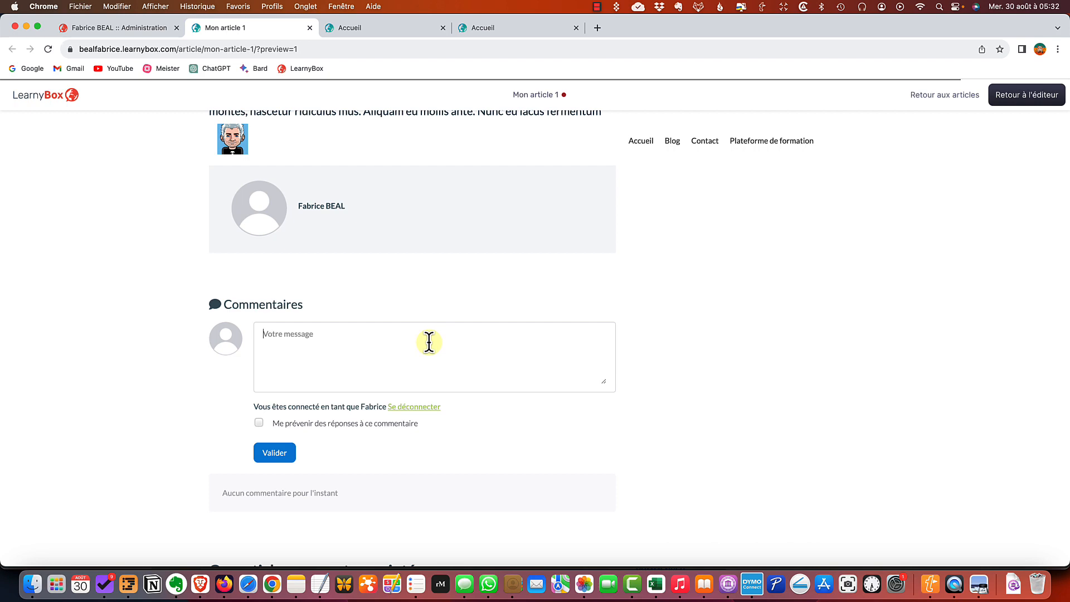
pyautogui.scroll(15, 433, 351)
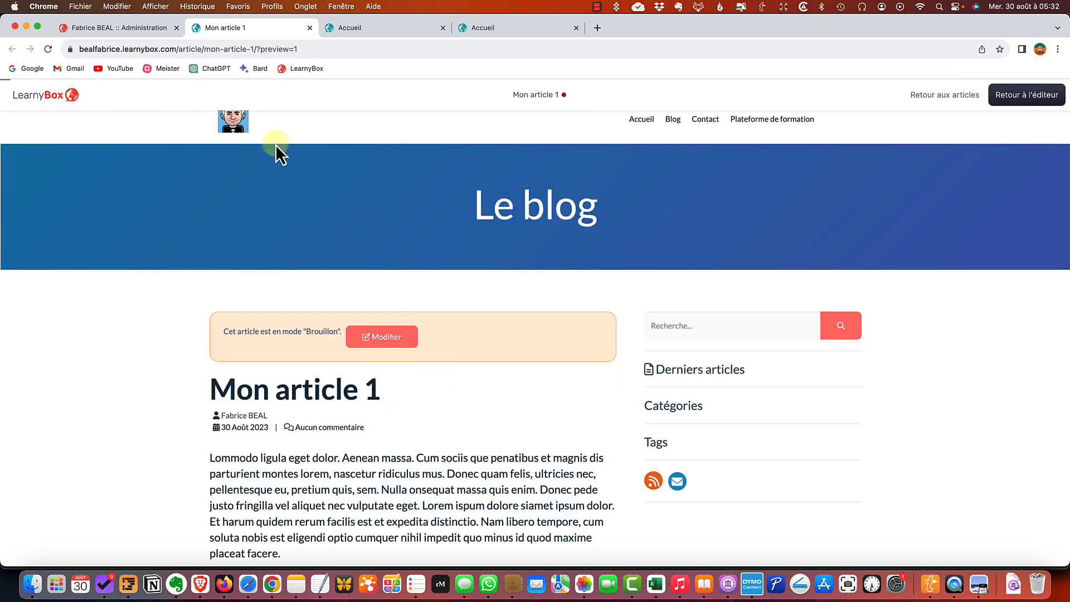
# Return to the article builder and replace the first paragraph of the opening text block with "Je change mon texte"
pyautogui.click(117, 30)
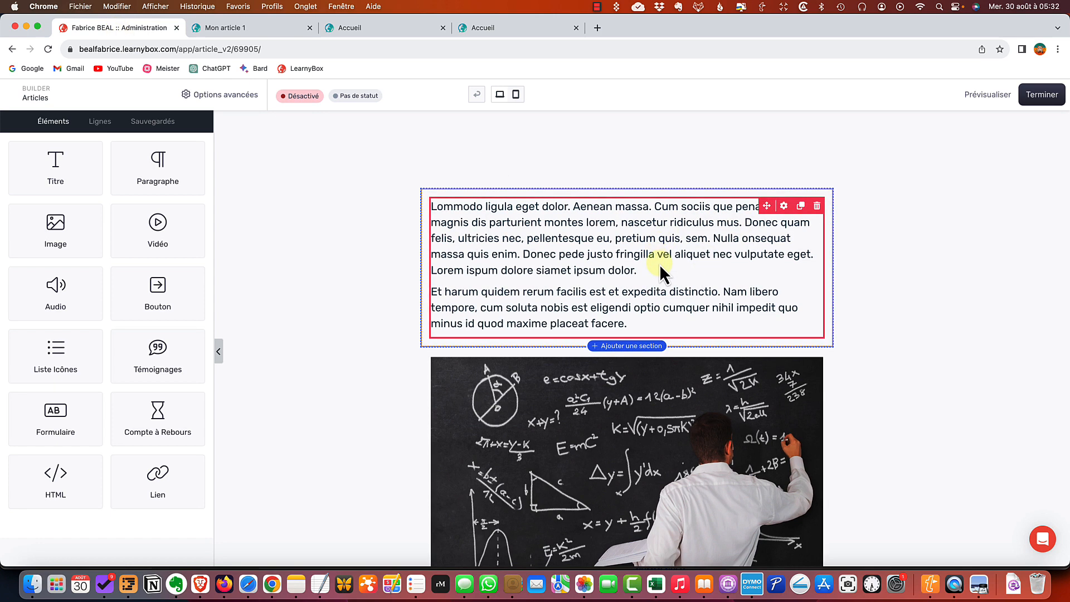
pyautogui.click(640, 270)
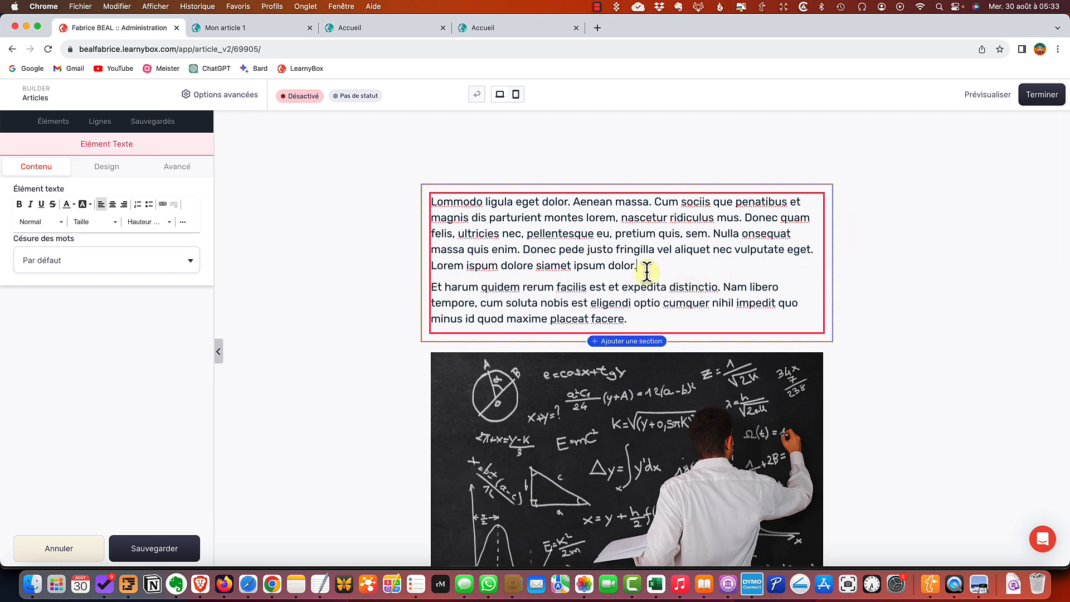
pyautogui.moveTo(645, 269); pyautogui.dragTo(392, 210)
pyautogui.write('Je change mon texte')
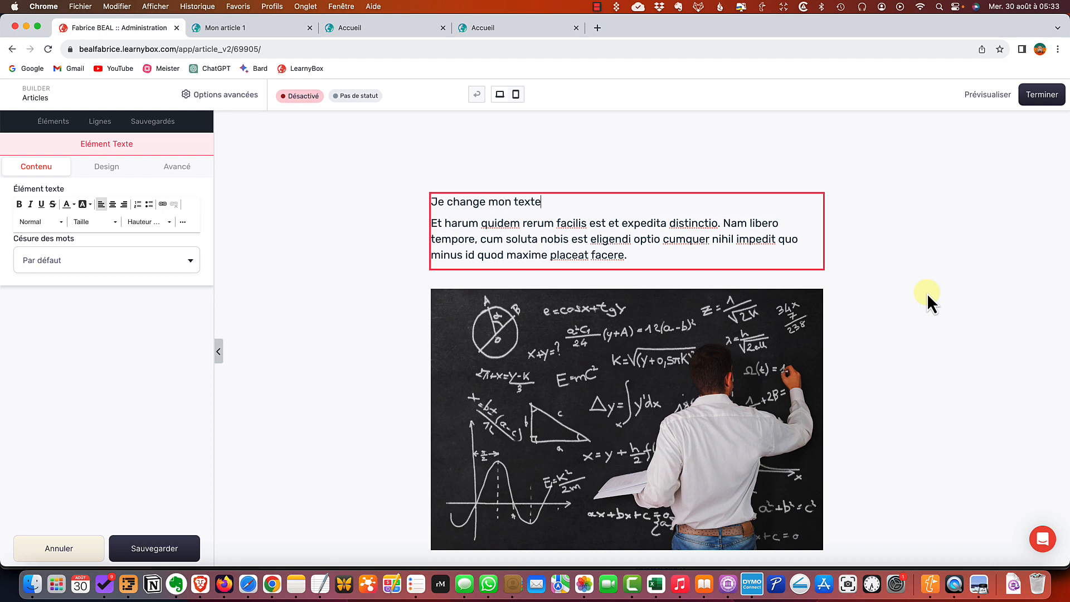
# Upload "Scanner 29 août 2023 à 17.02 page 1.jpg" to the images folder as a replacement for the article's blackboard picture
pyautogui.click(1004, 304)
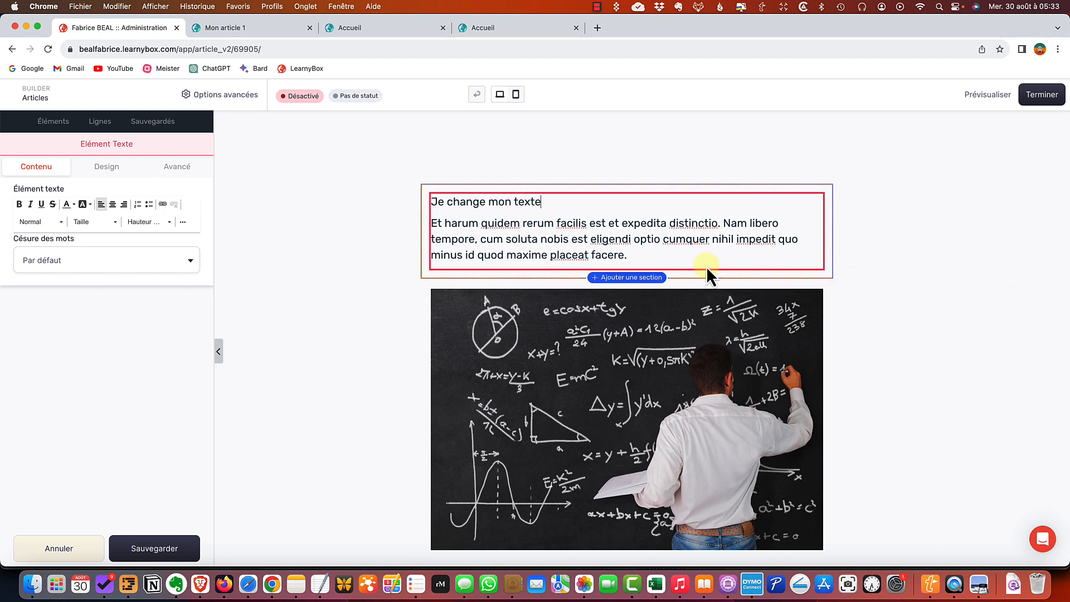
pyautogui.click(700, 365)
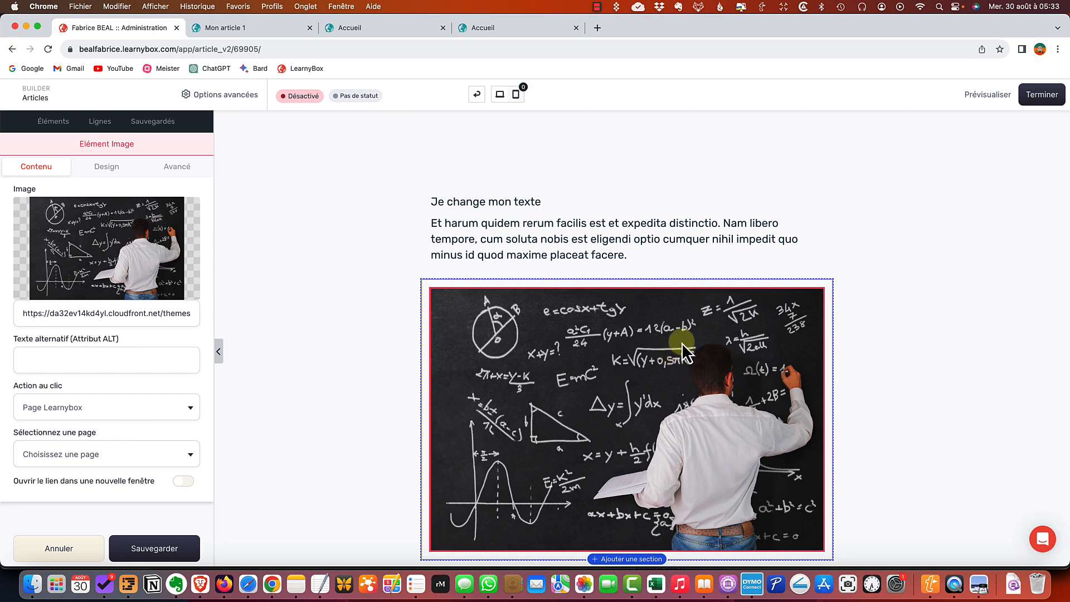
pyautogui.click(54, 245)
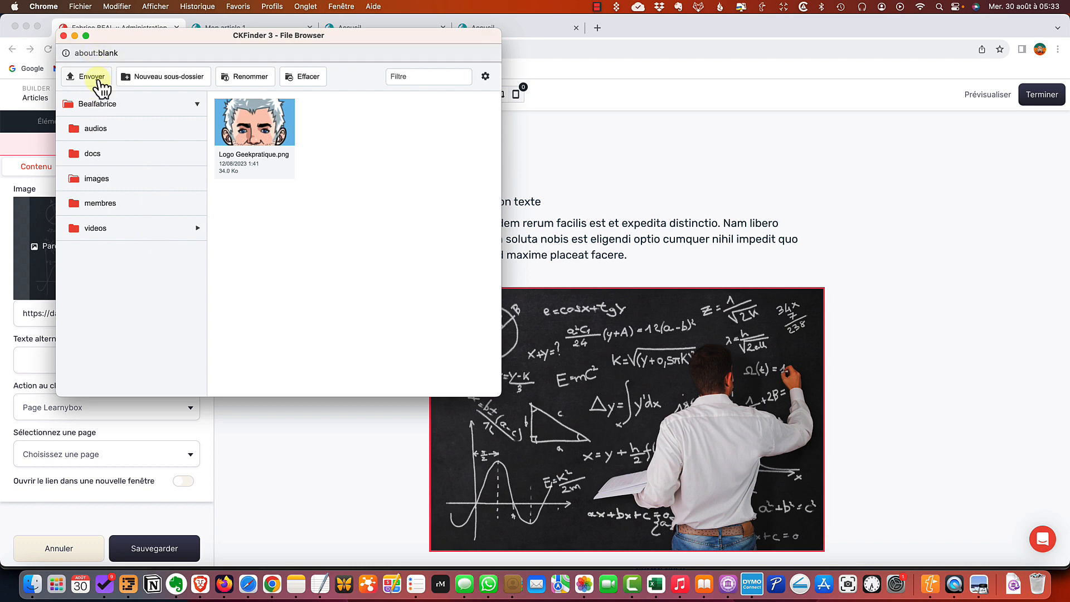
pyautogui.click(103, 179)
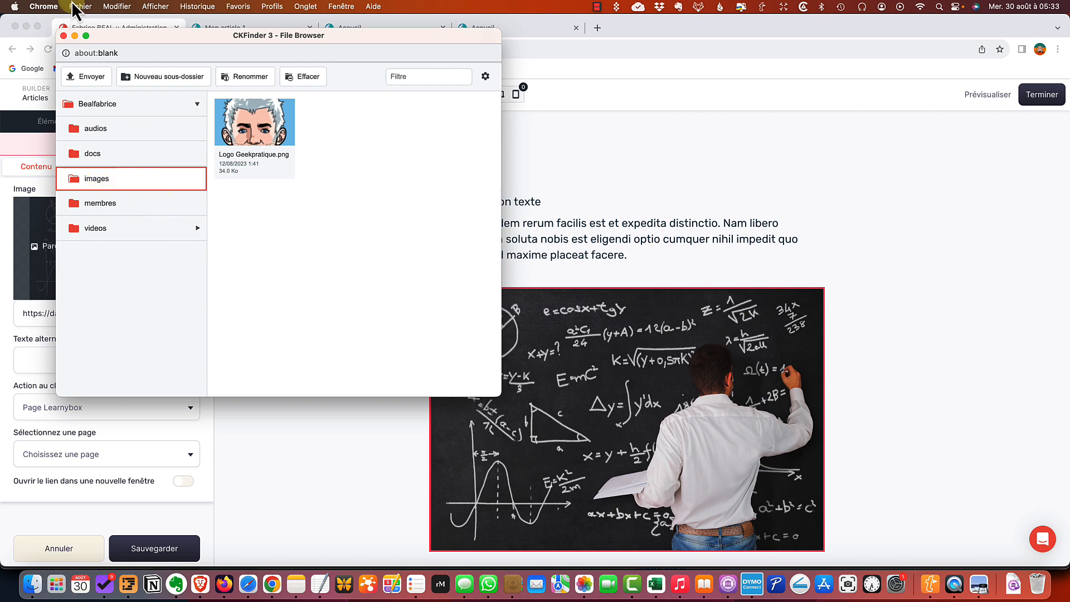
pyautogui.click(91, 78)
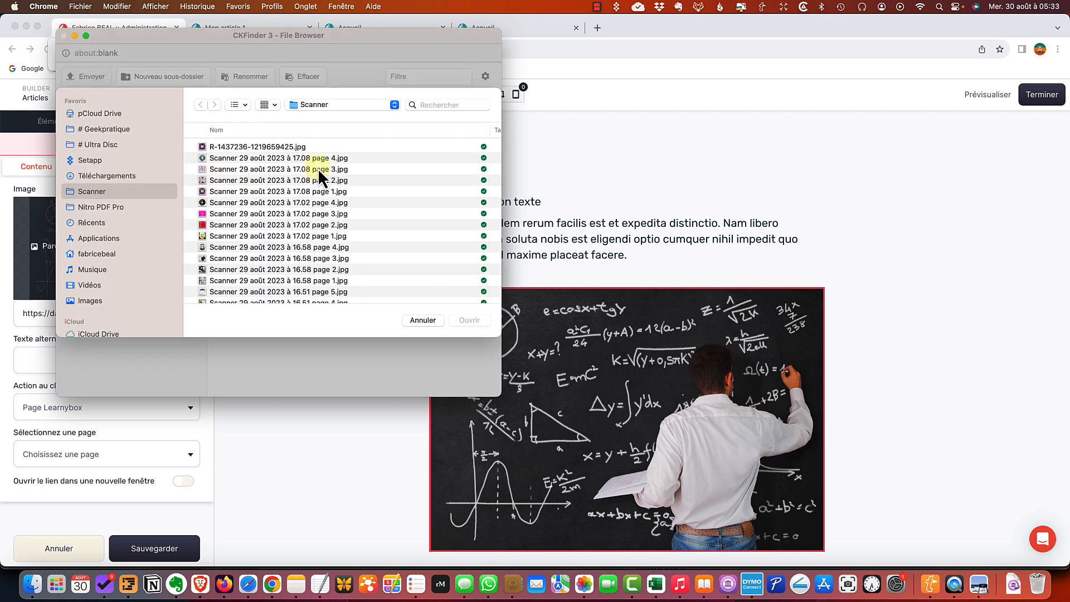
pyautogui.scroll(-3, 312, 194)
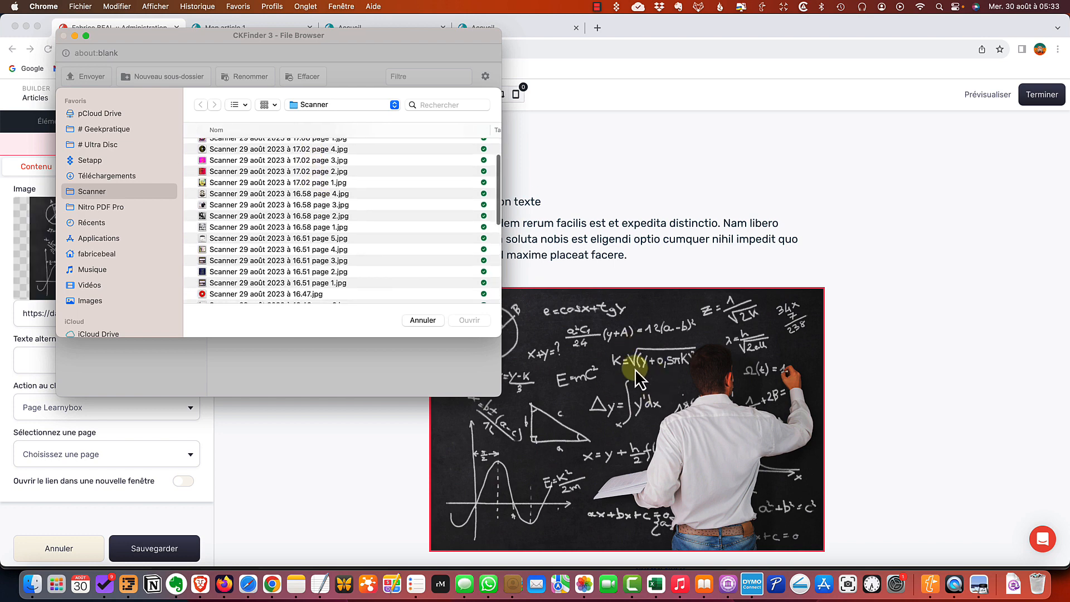
pyautogui.scroll(1, 329, 231)
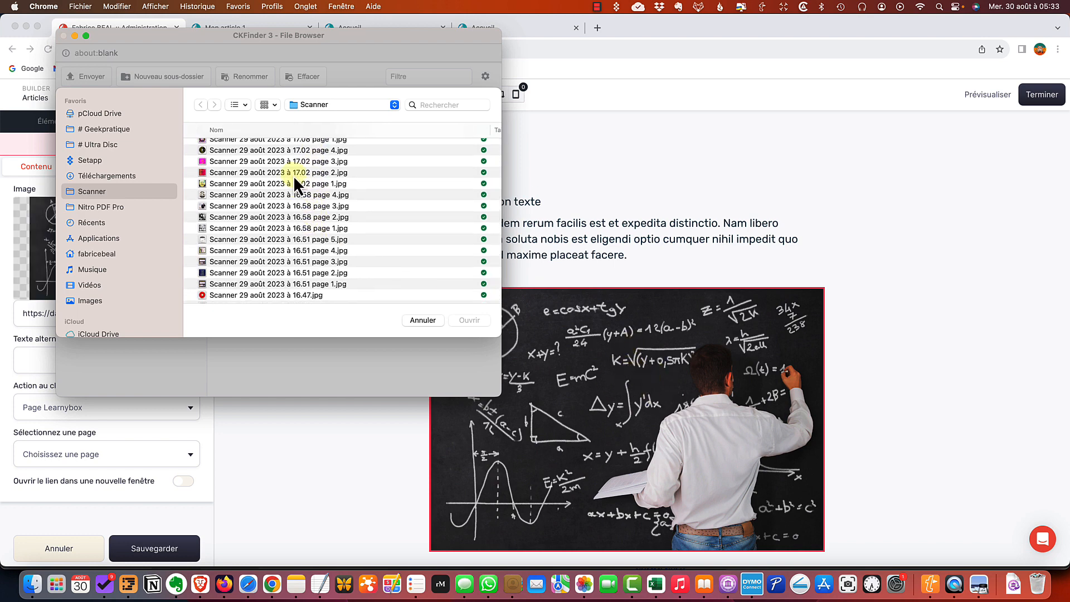
pyautogui.scroll(3, 295, 178)
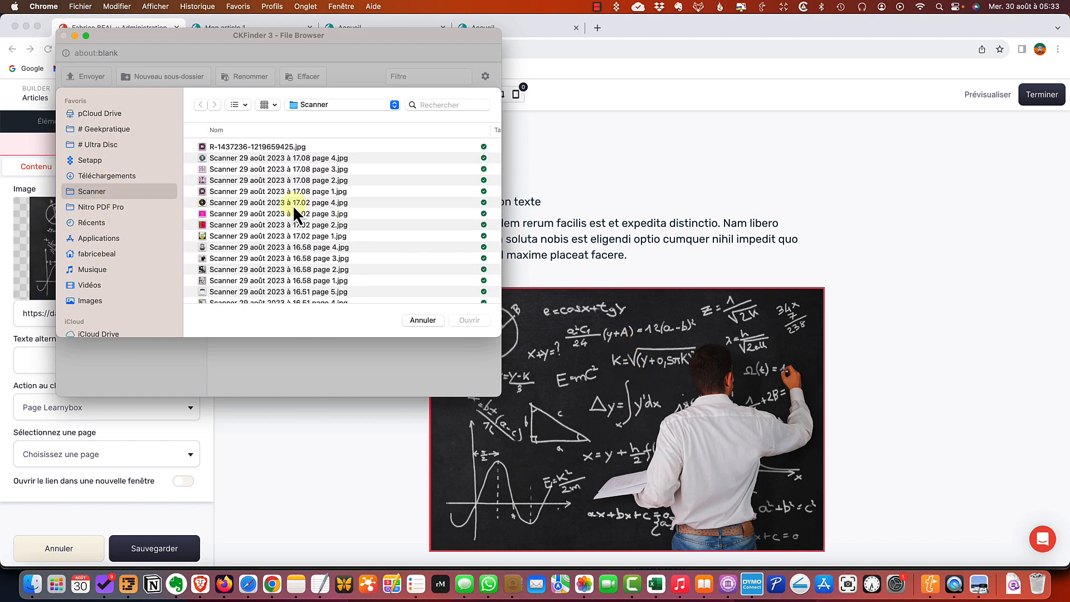
pyautogui.click(233, 236)
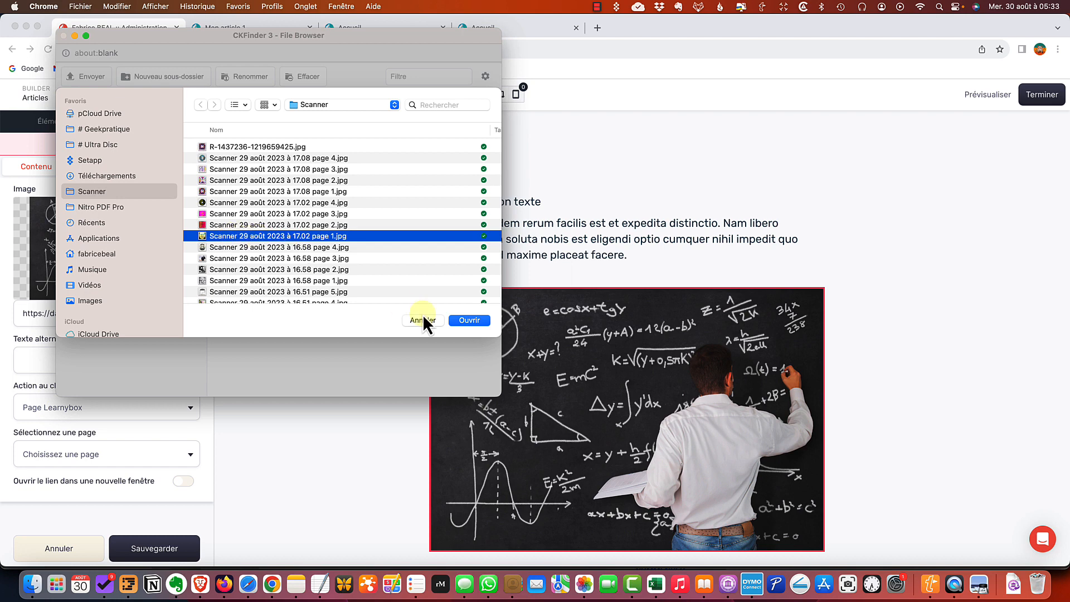
pyautogui.click(470, 321)
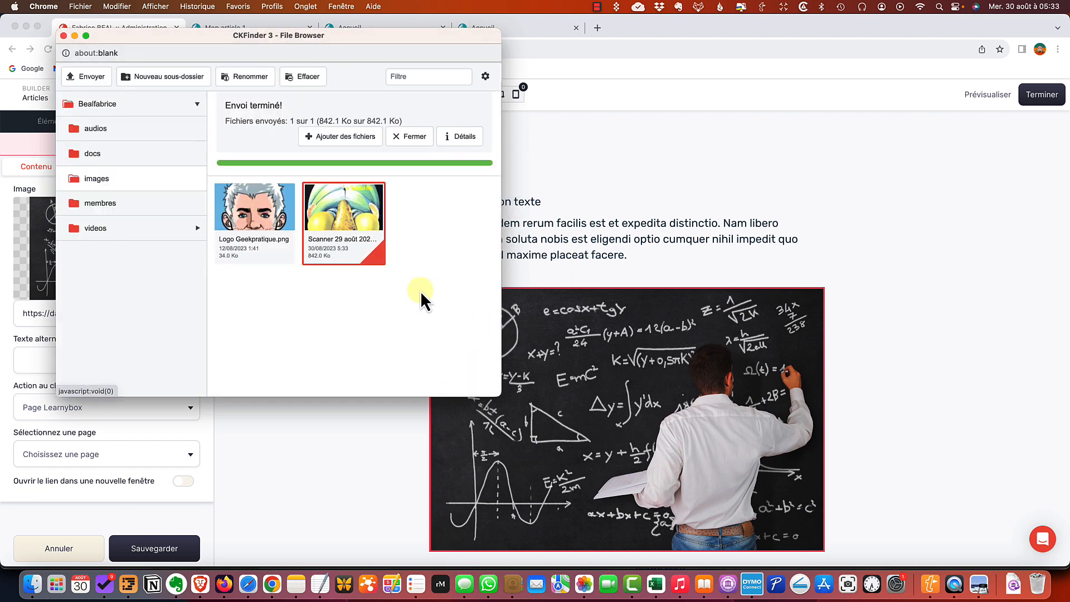
# Use the uploaded scan in the article's image block and save the block
pyautogui.doubleClick(349, 213)
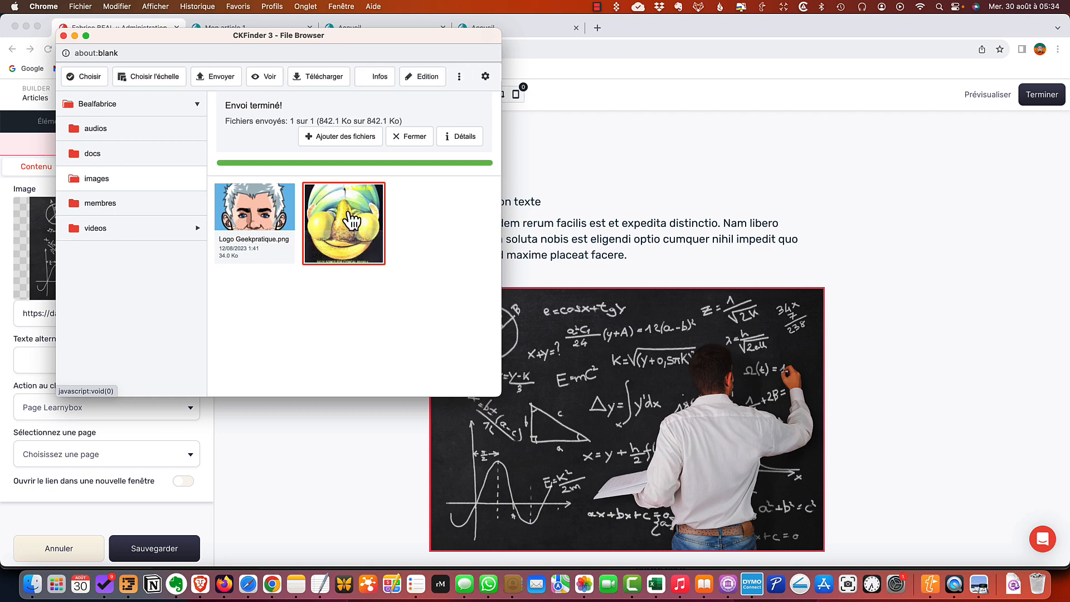
pyautogui.scroll(-5, 624, 356)
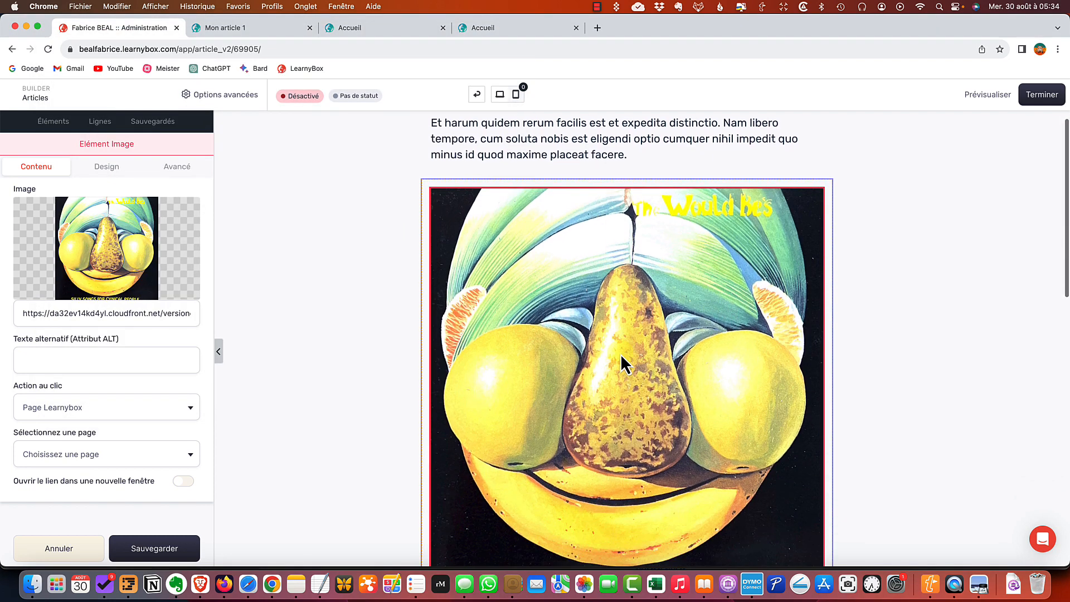
pyautogui.click(166, 549)
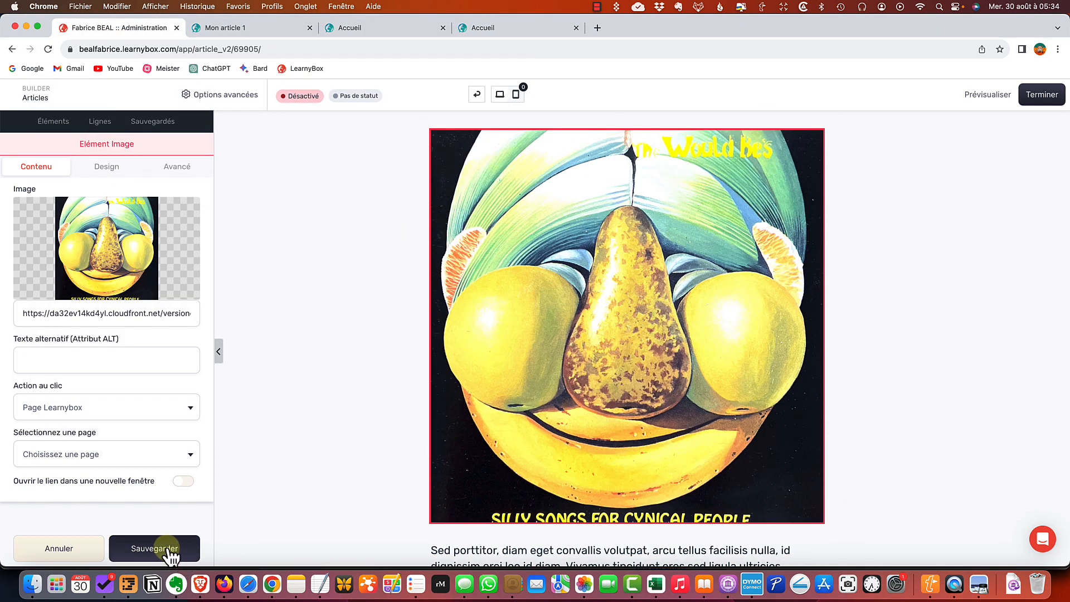
# Replace the whole text block below the image with "2eme partie du texte"
pyautogui.scroll(-4, 585, 429)
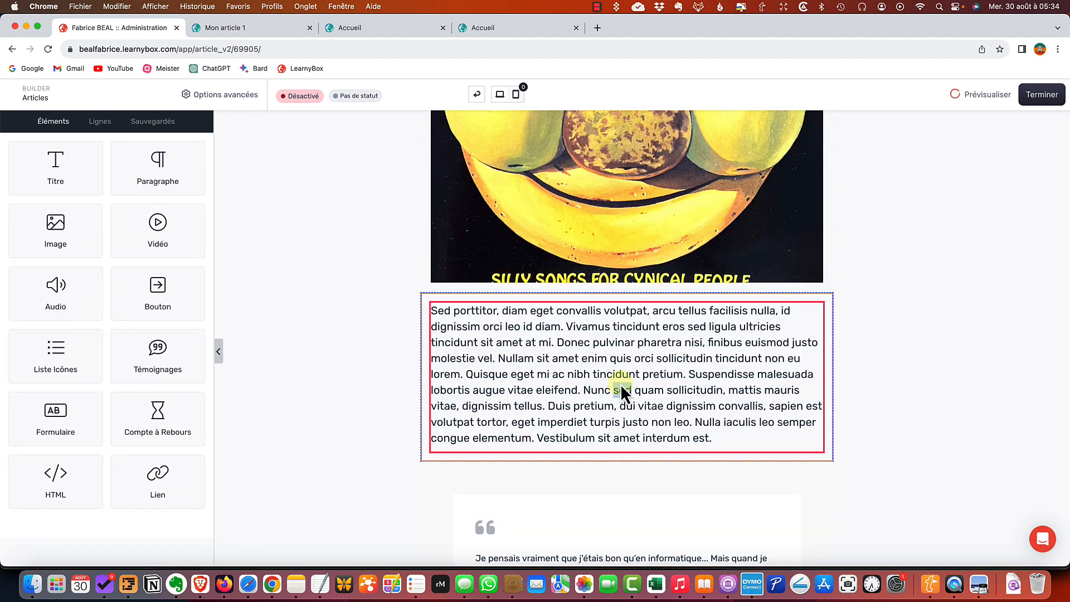
pyautogui.click(621, 378)
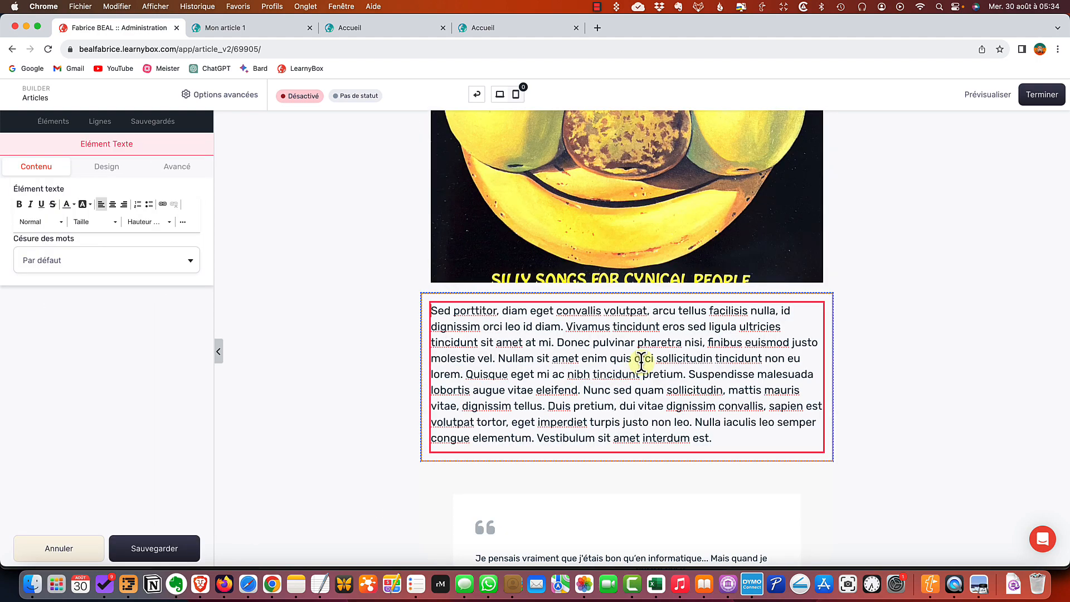
pyautogui.click(731, 438)
pyautogui.moveTo(730, 438); pyautogui.dragTo(370, 284)
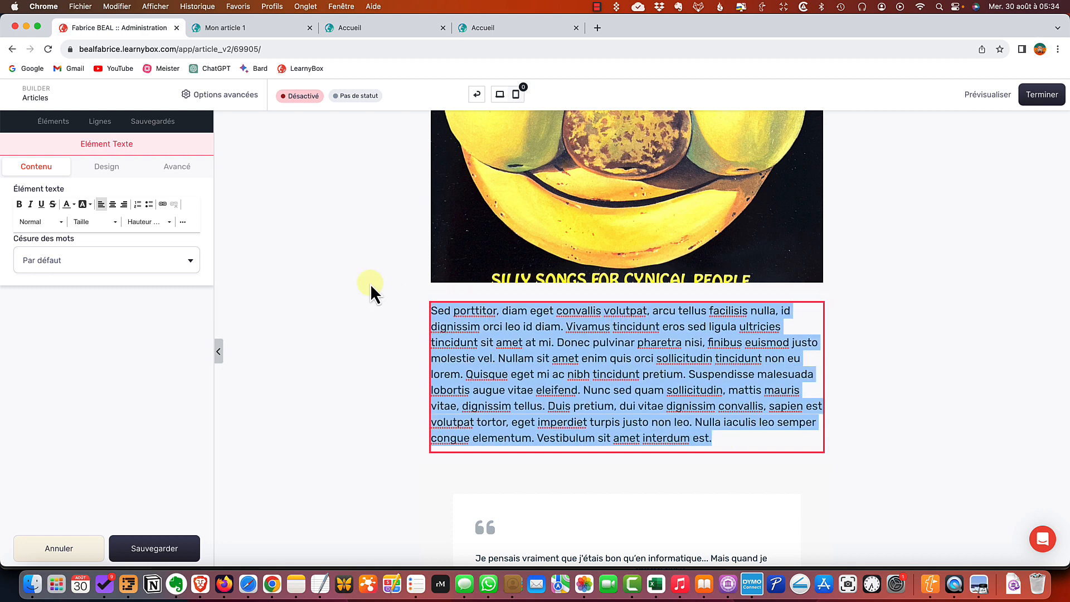
pyautogui.write('2')
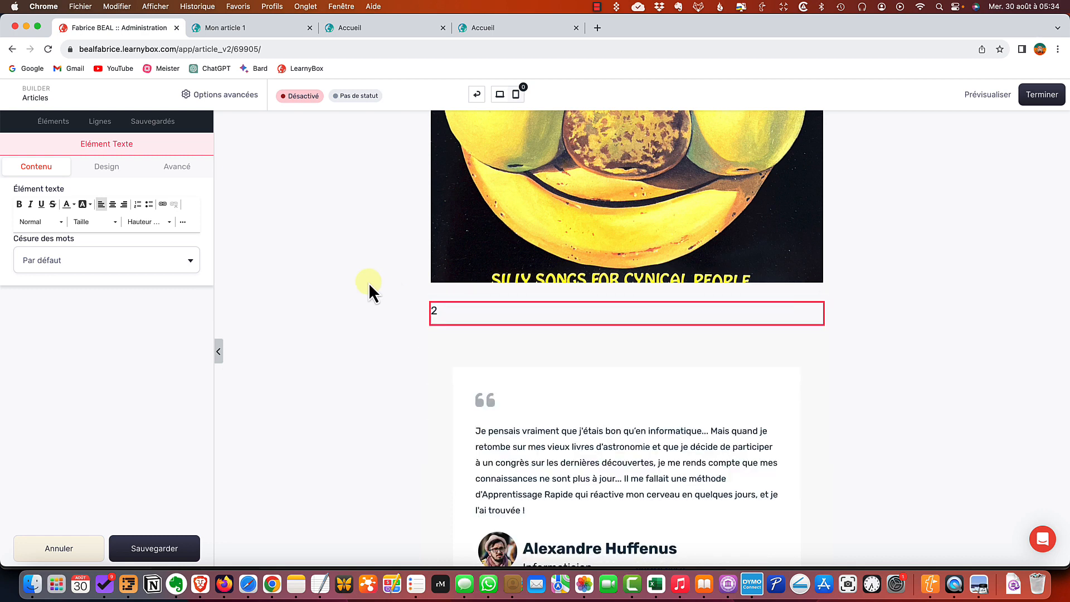
pyautogui.write('eme partie du texte')
# Delete the section containing the testimonial below the second text block
pyautogui.scroll(-2, 628, 324)
pyautogui.click(628, 323)
pyautogui.scroll(-1, 573, 273)
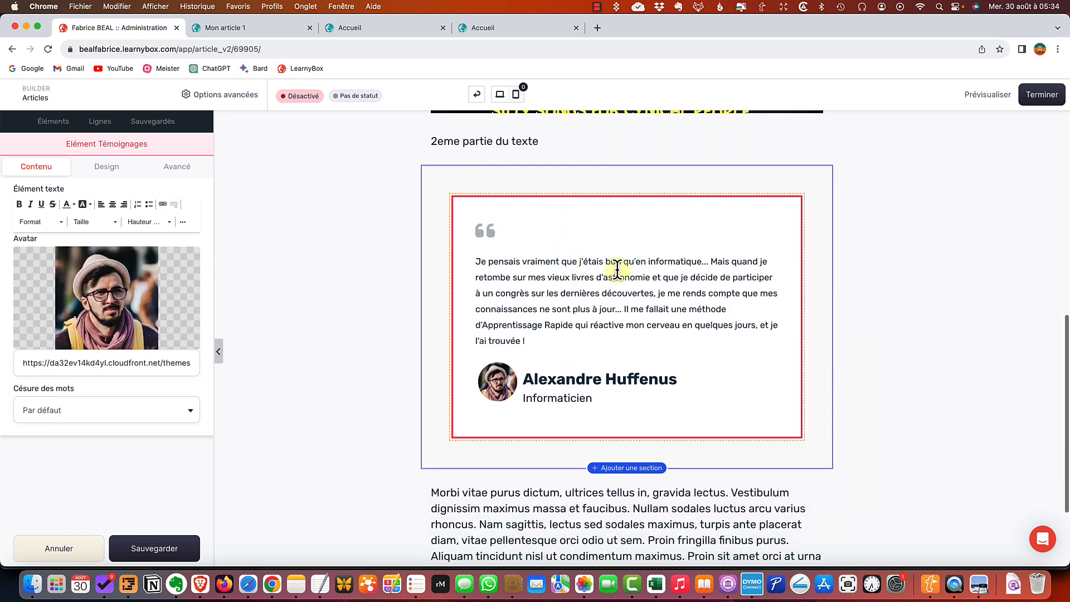
pyautogui.click(583, 262)
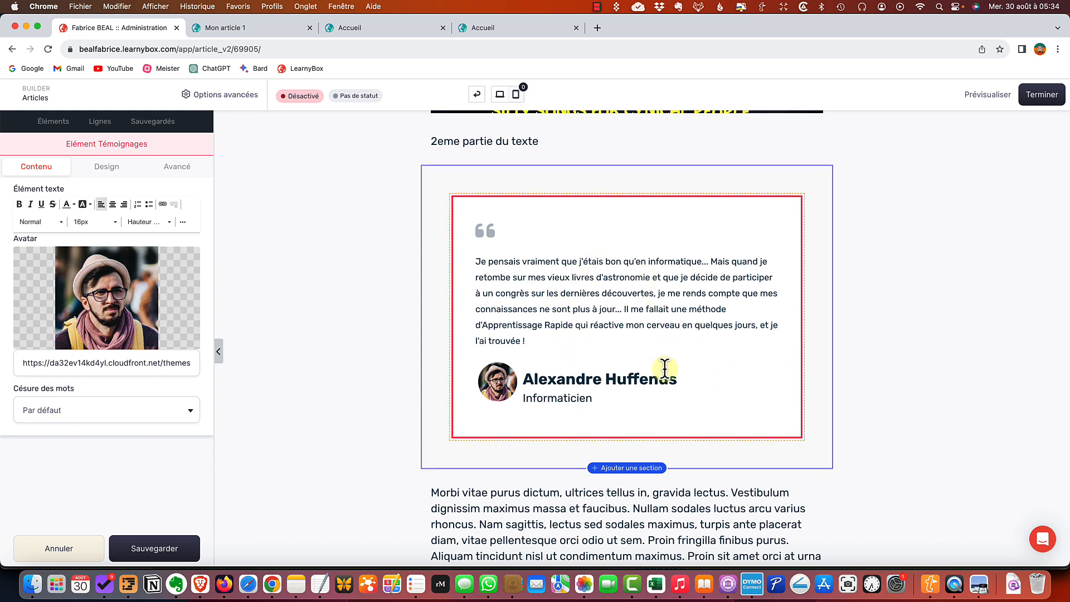
pyautogui.scroll(1, 698, 404)
pyautogui.moveTo(596, 232)
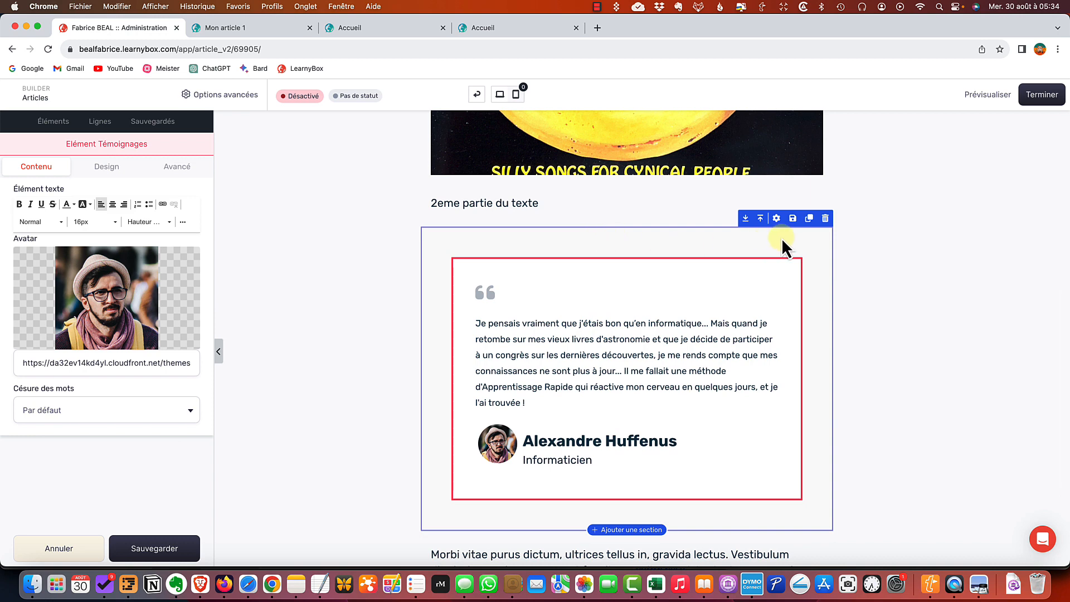
pyautogui.click(825, 218)
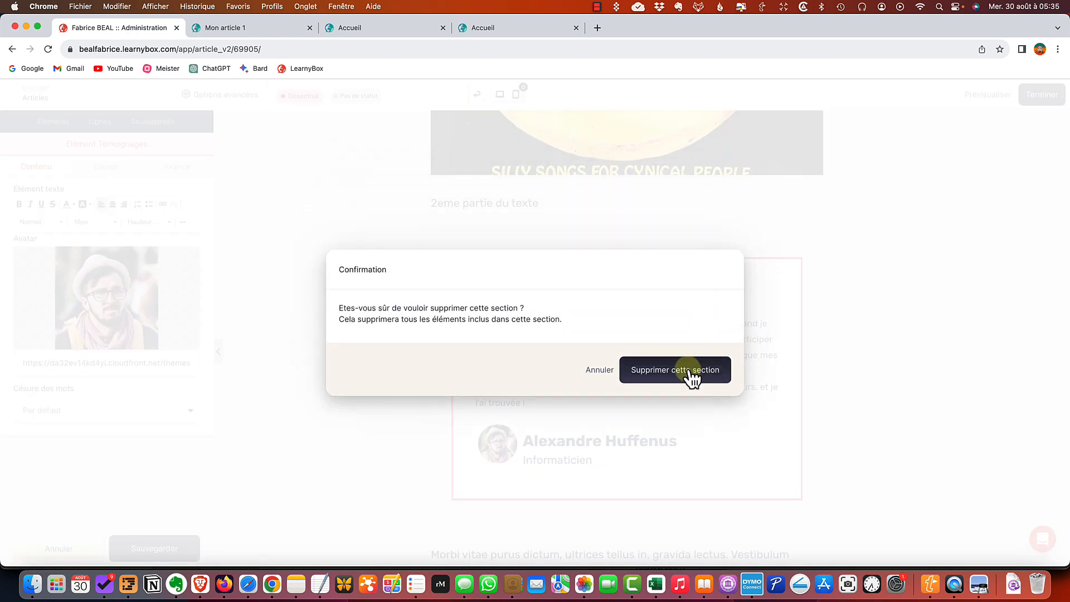
pyautogui.click(687, 374)
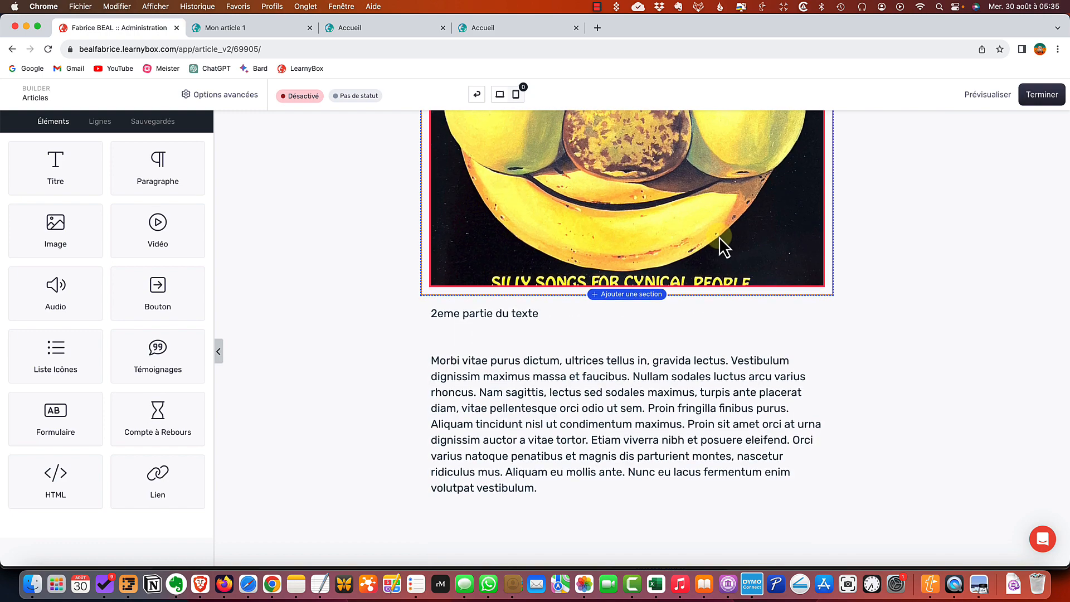
# Add a Paragraphe element directly above the article's last text block, inside the same section
pyautogui.scroll(10, 740, 438)
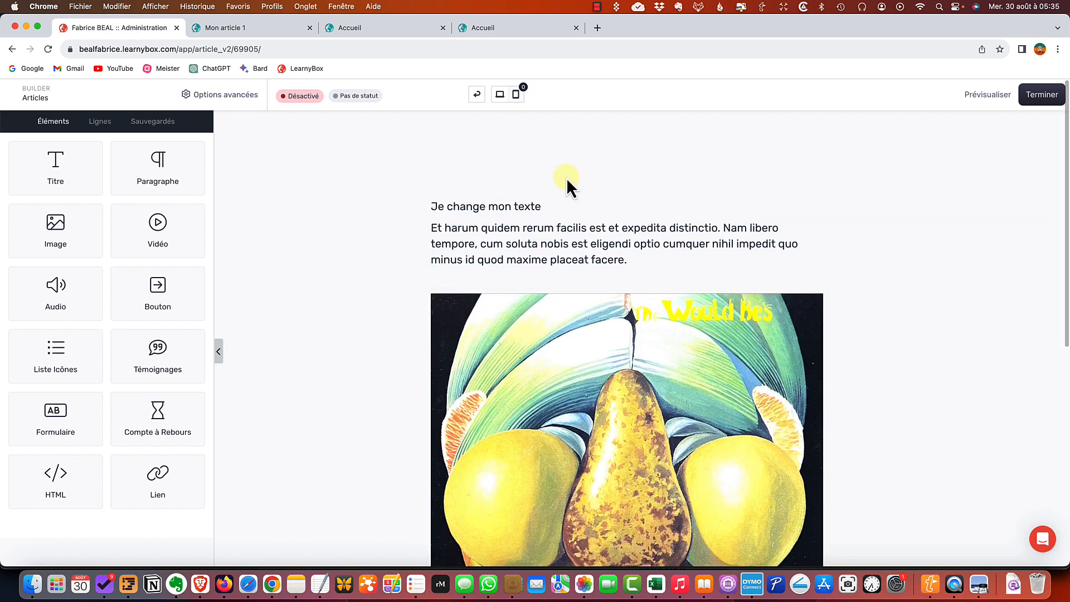
pyautogui.scroll(-10, 560, 218)
pyautogui.scroll(2, 621, 431)
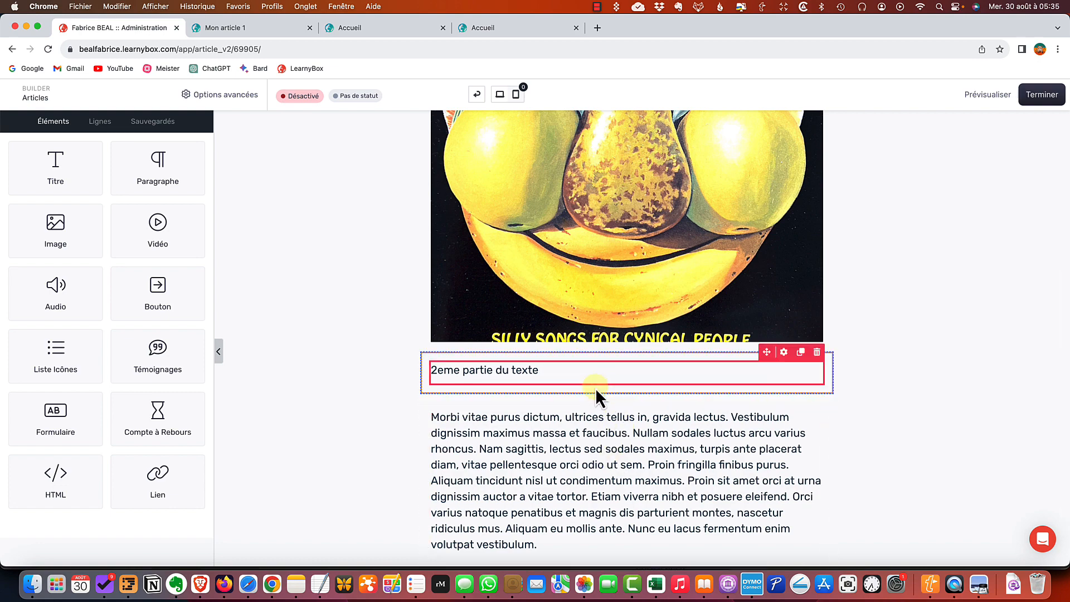
pyautogui.scroll(10, 598, 377)
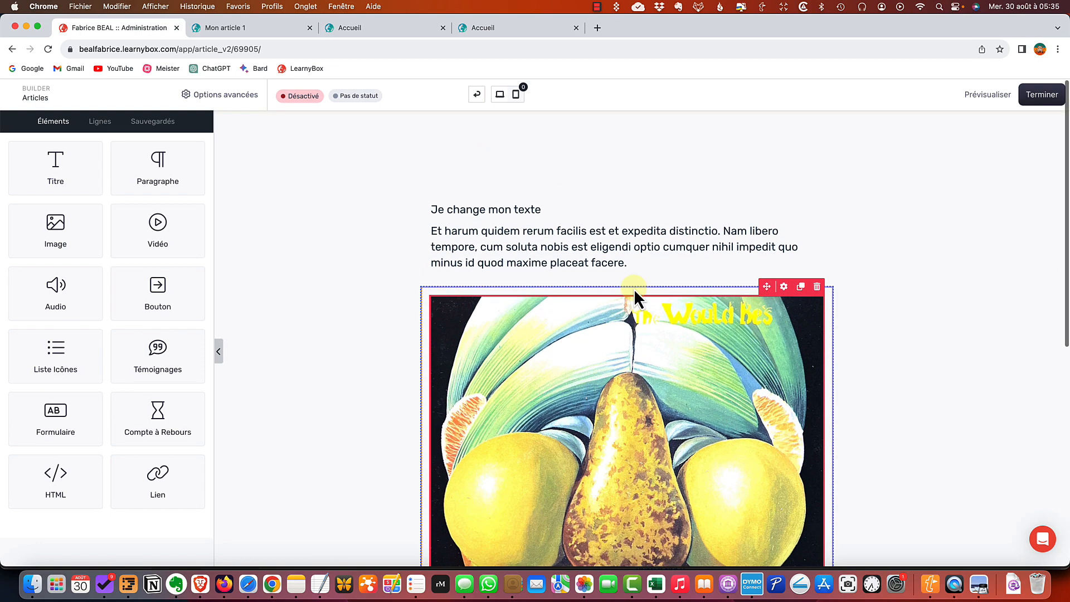
pyautogui.scroll(-10, 684, 238)
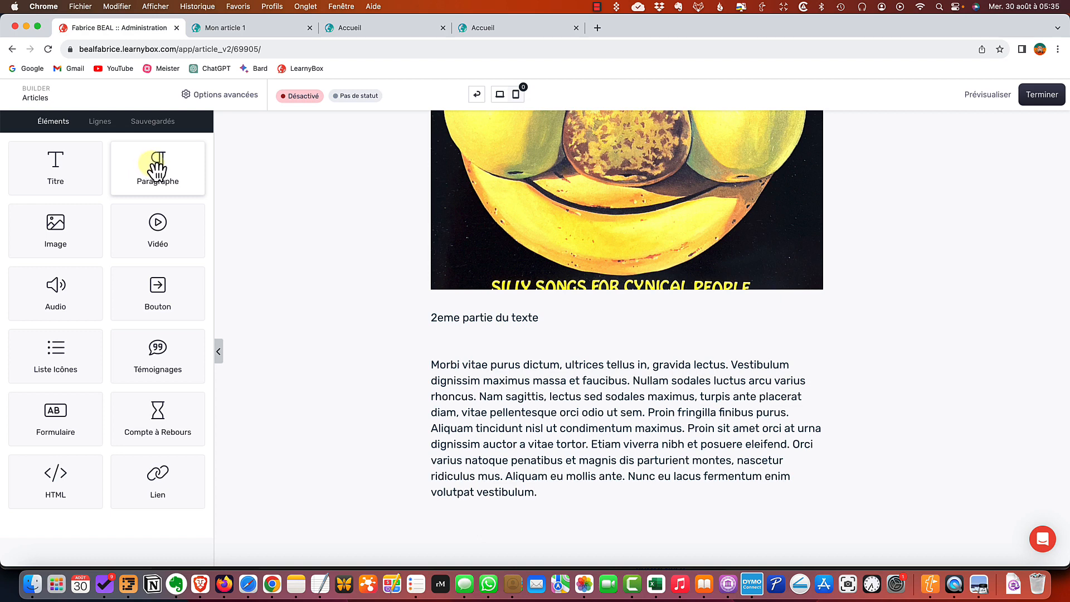
pyautogui.moveTo(158, 169); pyautogui.dragTo(608, 385)
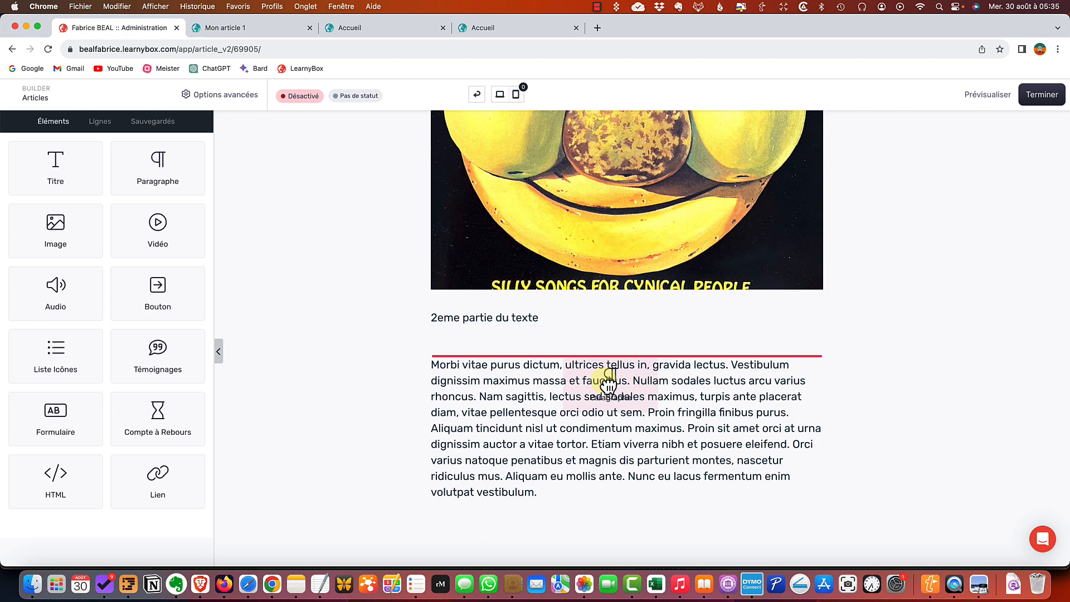
pyautogui.moveTo(608, 384); pyautogui.dragTo(603, 380)
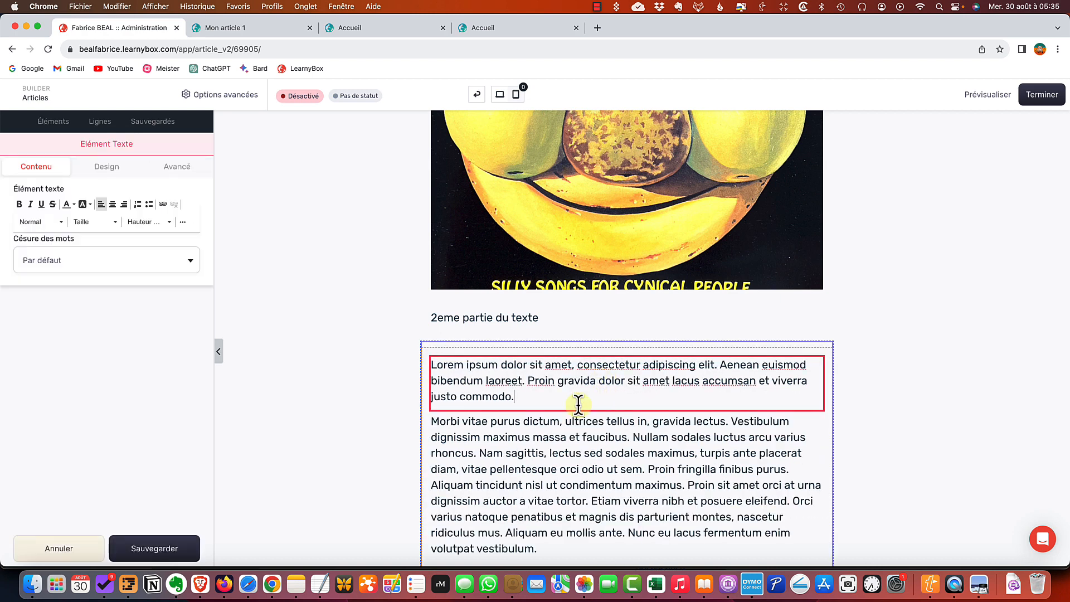
pyautogui.click(557, 453)
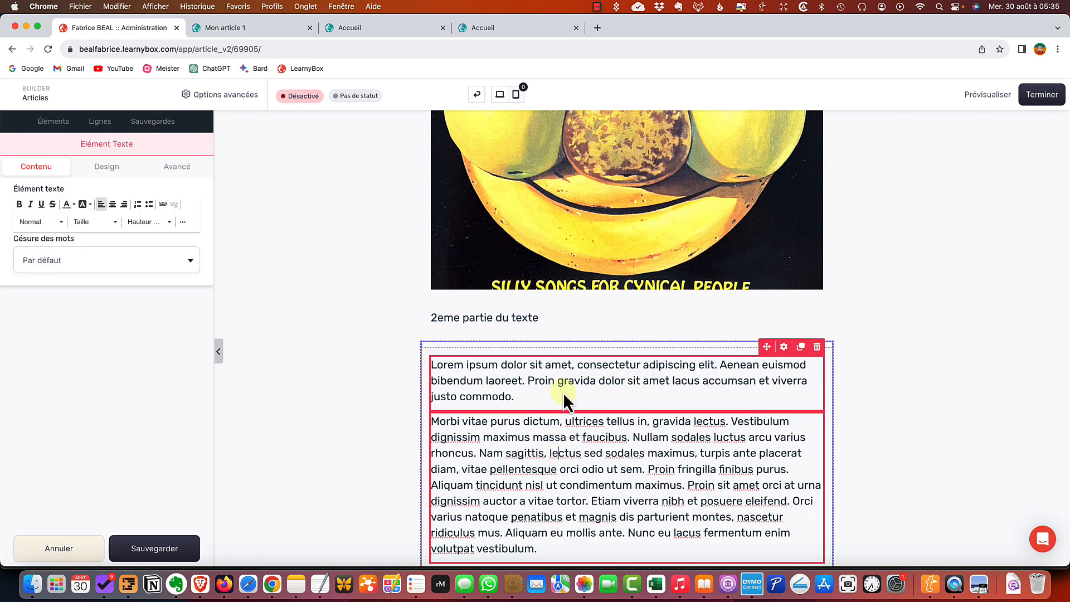
pyautogui.scroll(-2, 563, 390)
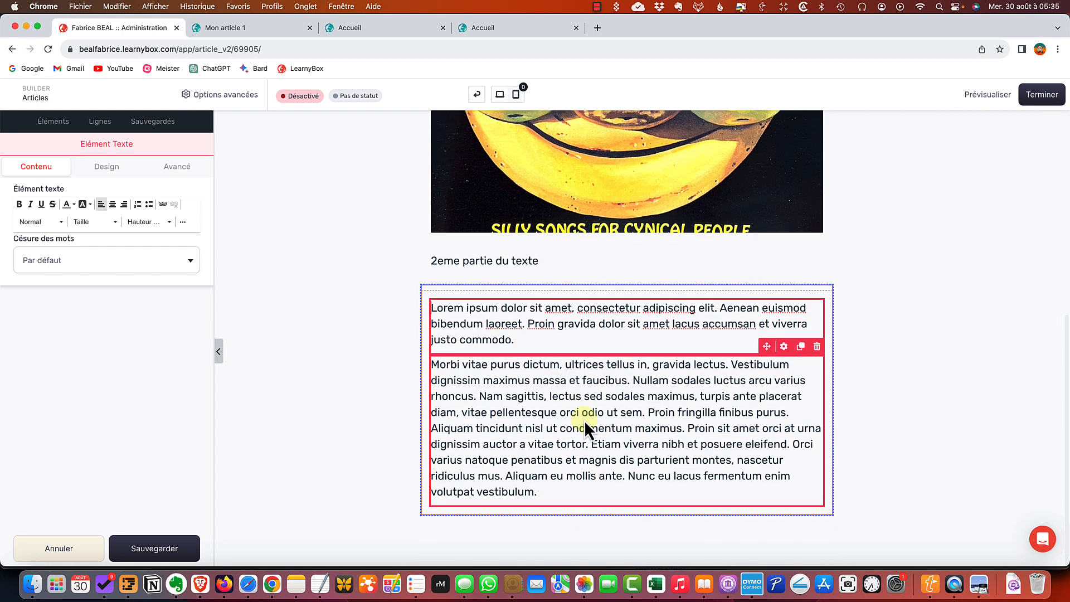
pyautogui.click(582, 325)
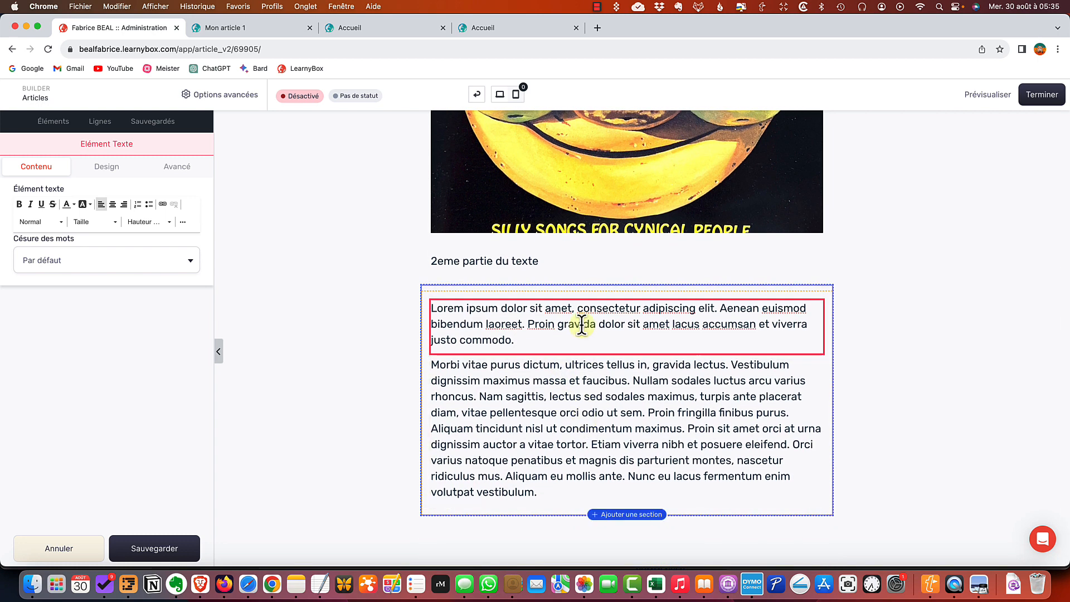
# Add a new section with a one-column row below the article's last section
pyautogui.click(628, 516)
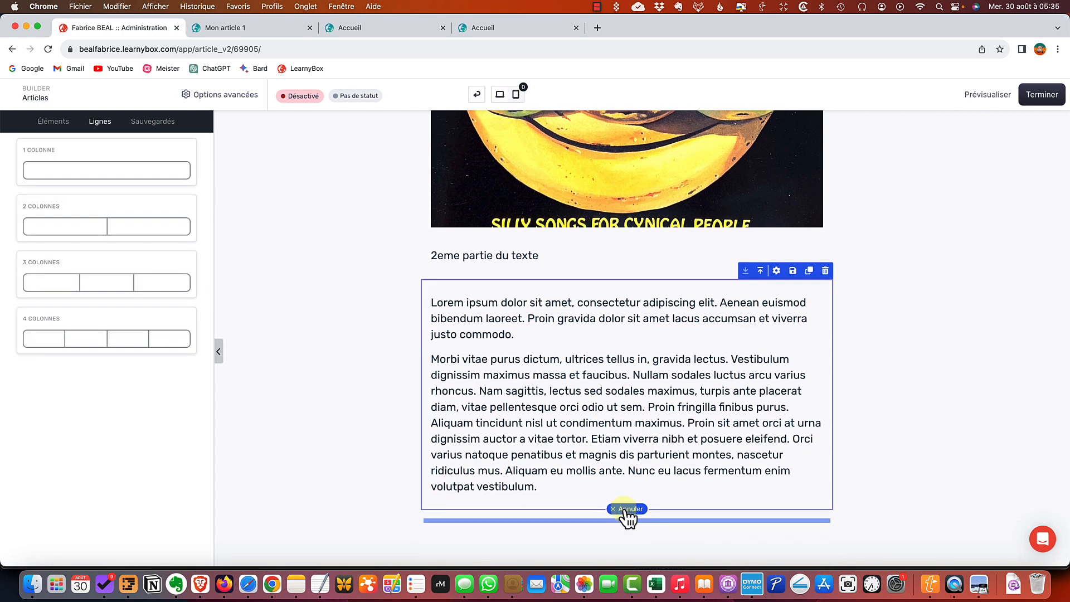
pyautogui.click(75, 178)
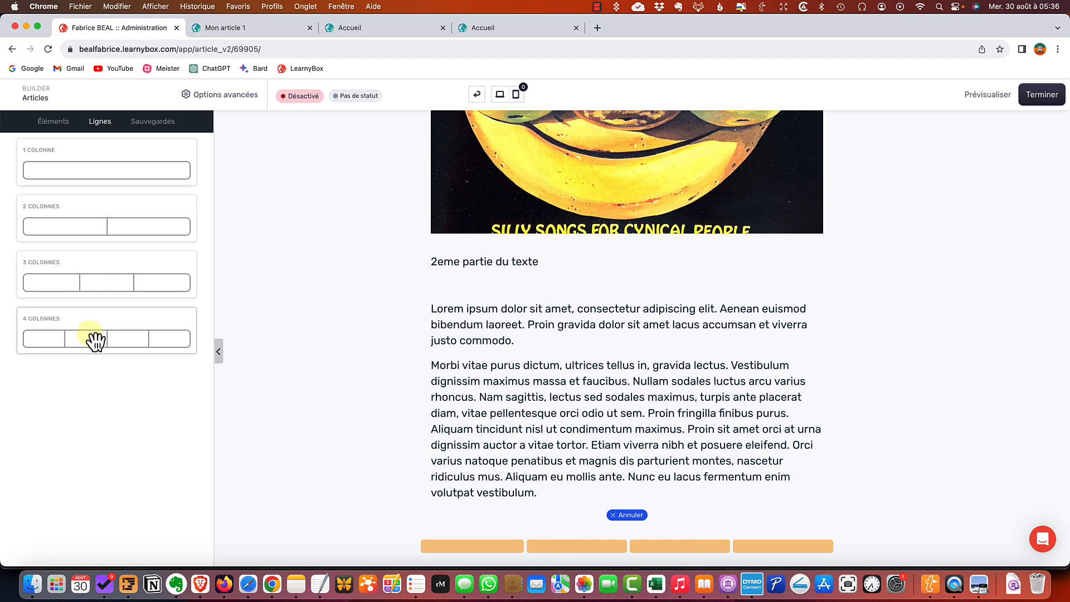
pyautogui.click(71, 174)
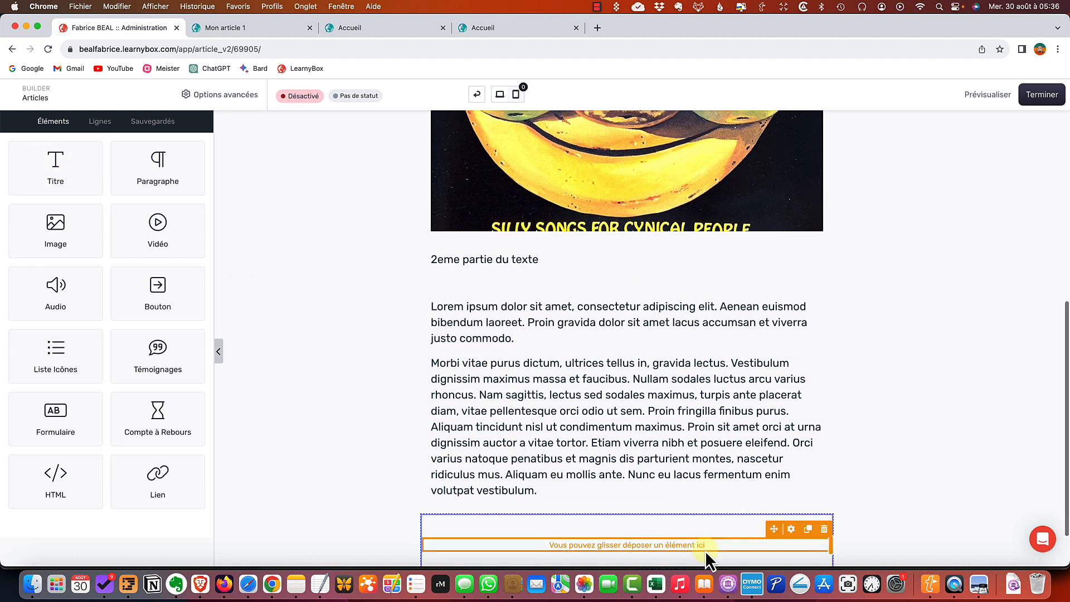
pyautogui.scroll(-1, 705, 551)
pyautogui.scroll(-3, 704, 551)
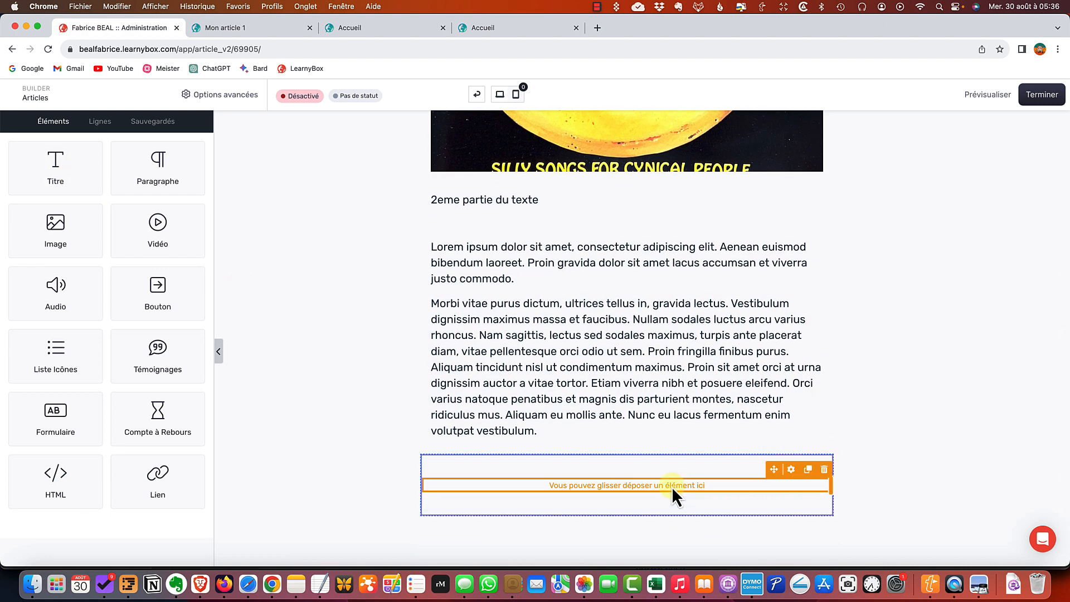
# Add a Paragraphe element with its default text to the new section's empty row, save it, and finish editing the article
pyautogui.moveTo(172, 179); pyautogui.dragTo(593, 492)
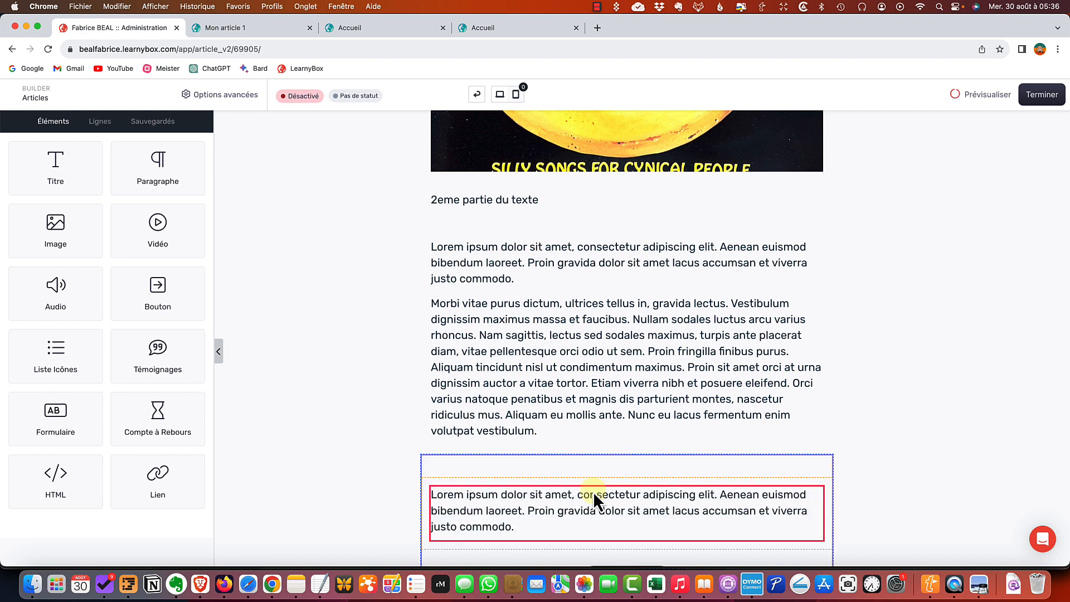
pyautogui.scroll(-3, 595, 406)
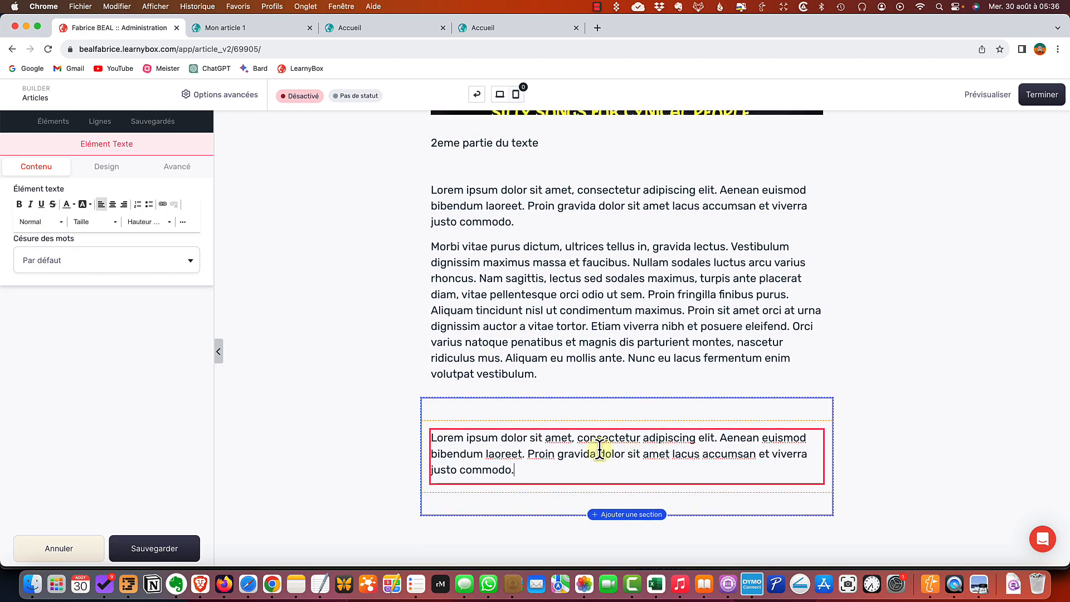
pyautogui.click(186, 550)
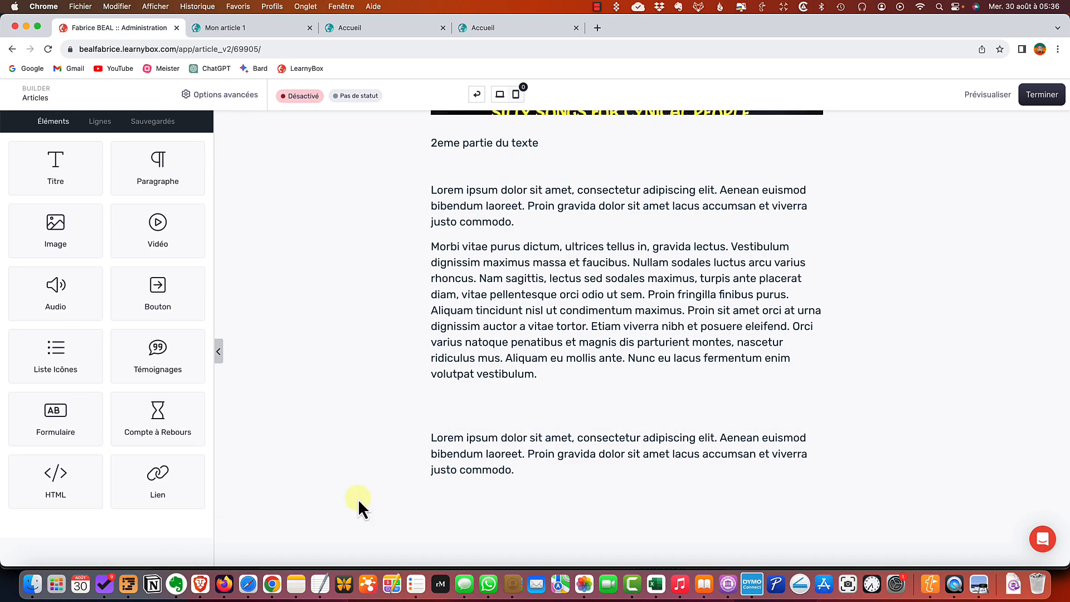
pyautogui.scroll(10, 765, 505)
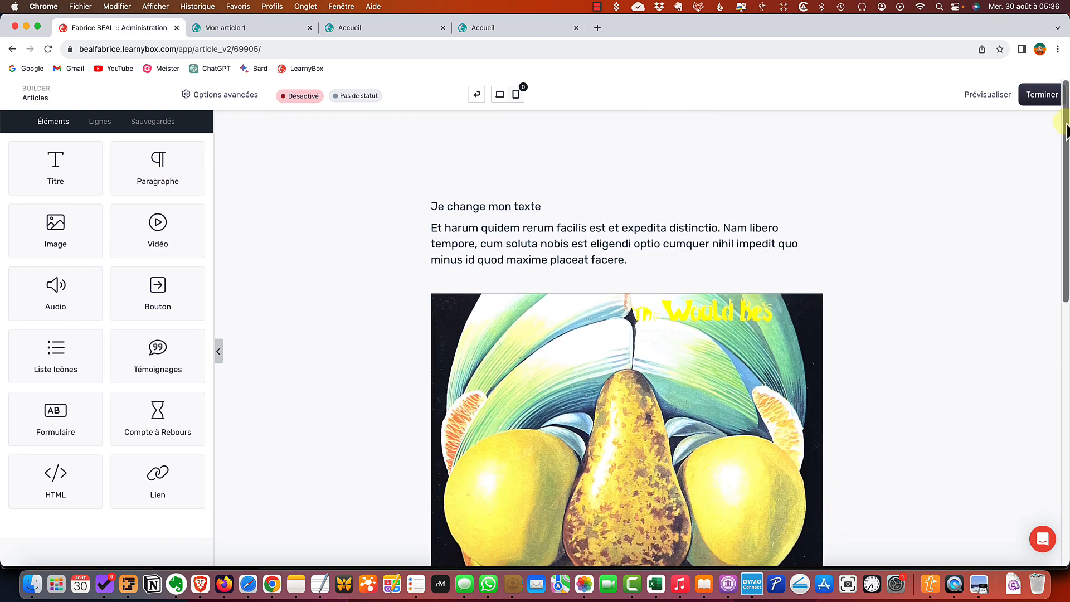
pyautogui.click(1044, 98)
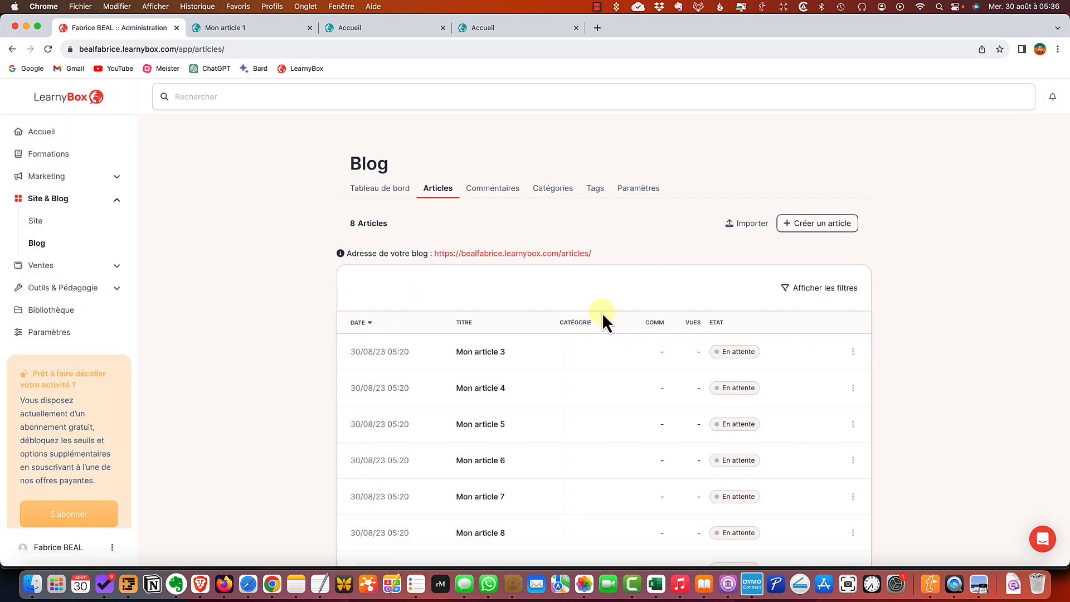
# Preview "Mon article 1" from the blog's article list, review its content, and close the open preview pages
pyautogui.scroll(-4, 614, 349)
pyautogui.scroll(-2, 614, 349)
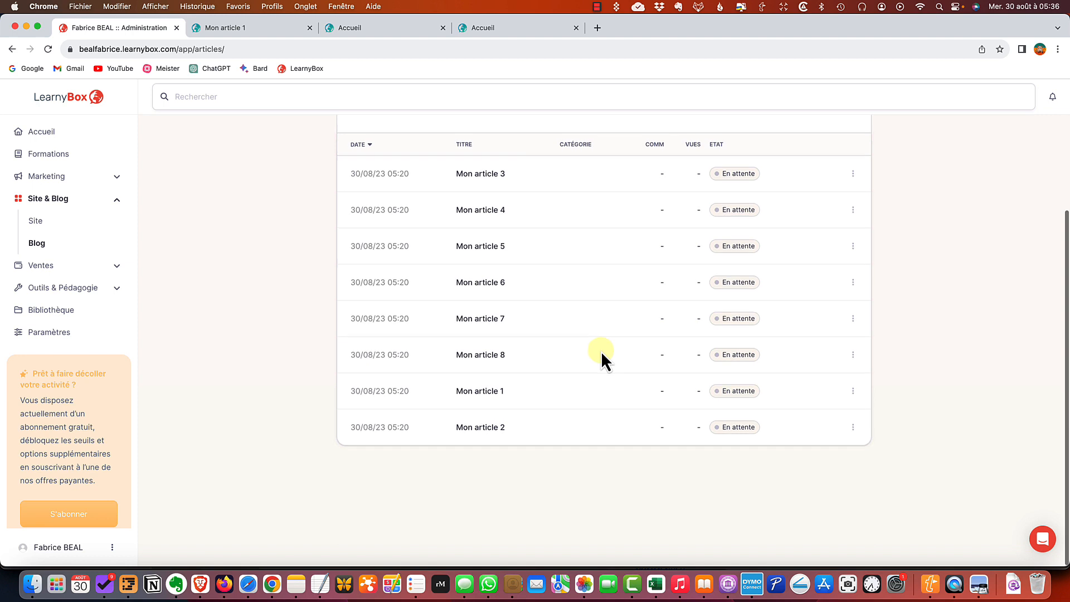
pyautogui.click(485, 393)
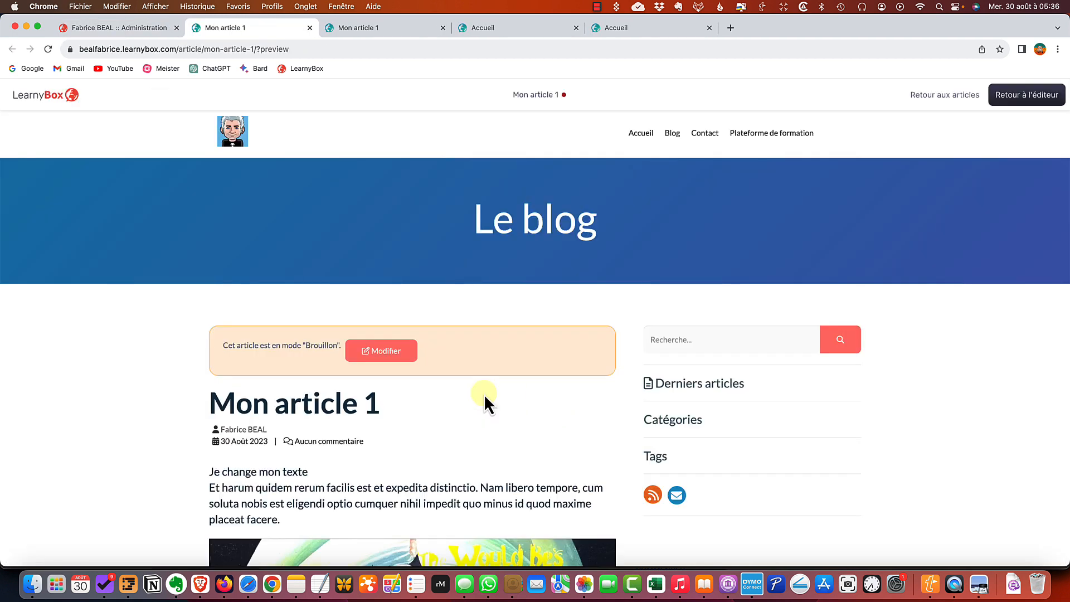
pyautogui.scroll(-13, 490, 388)
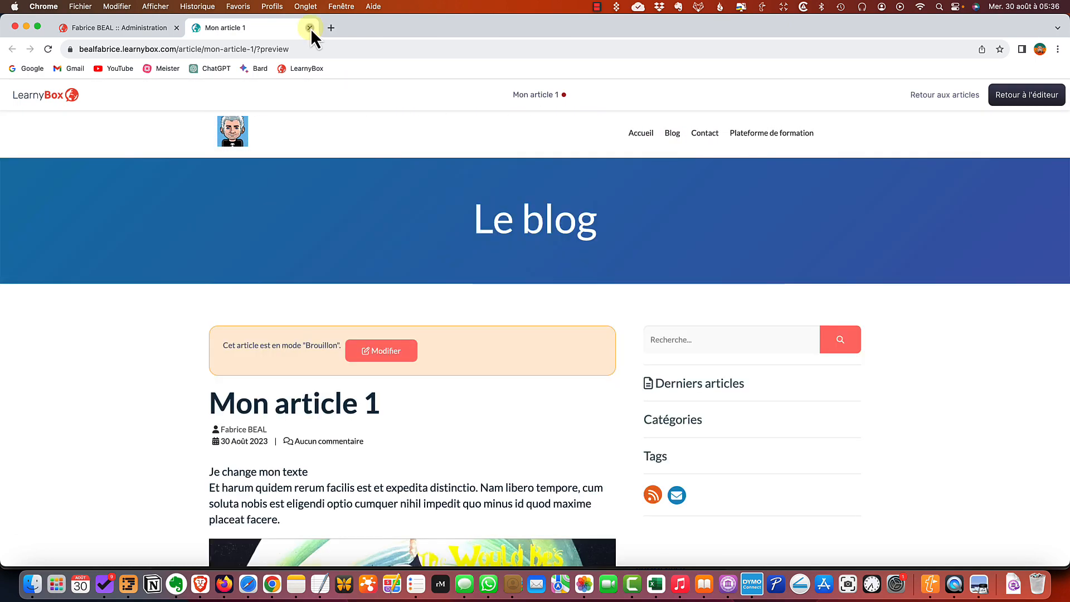
pyautogui.click(310, 28)
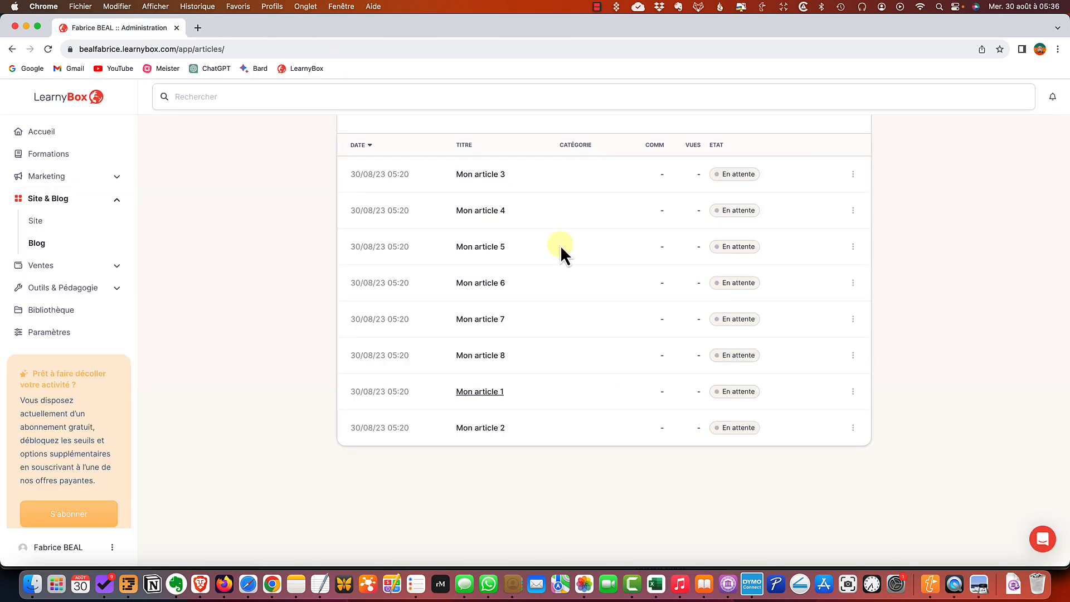
# Review the list of the site's pages, and return to the blog's list of articles
pyautogui.scroll(5, 939, 407)
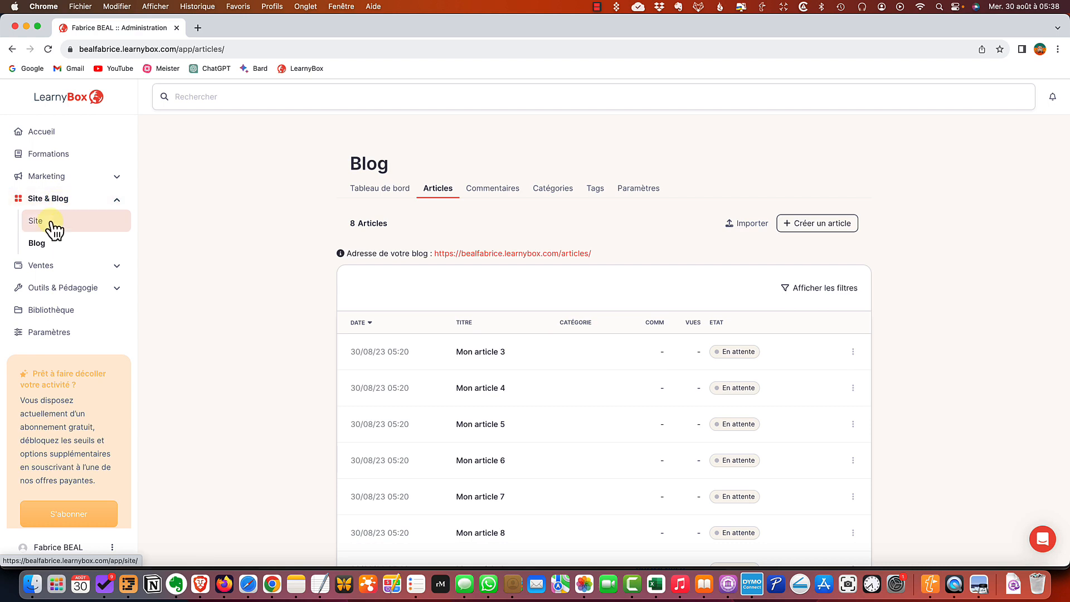
pyautogui.click(52, 223)
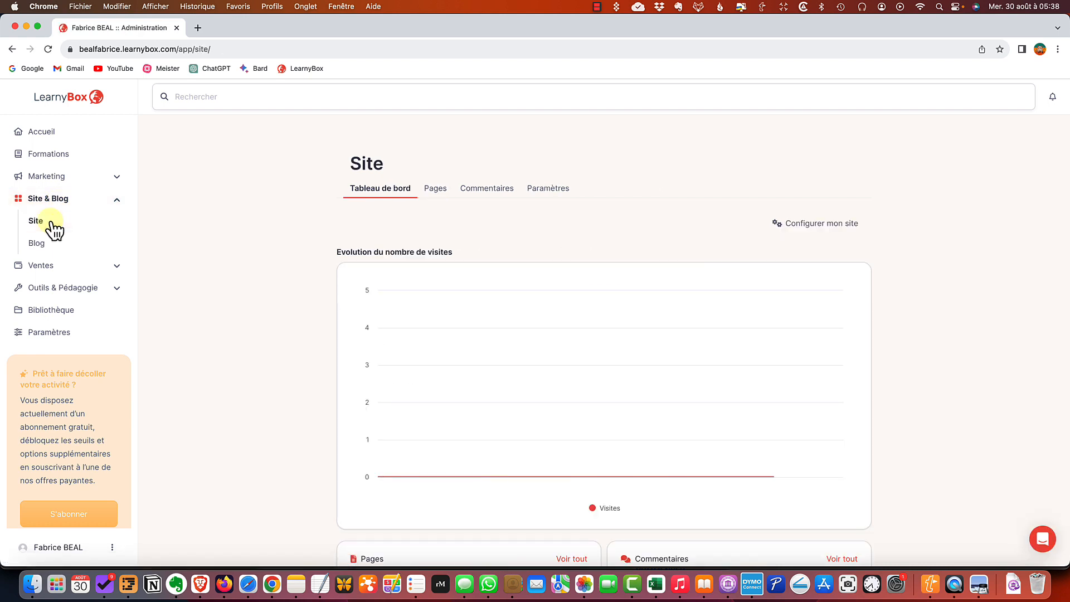
pyautogui.click(437, 190)
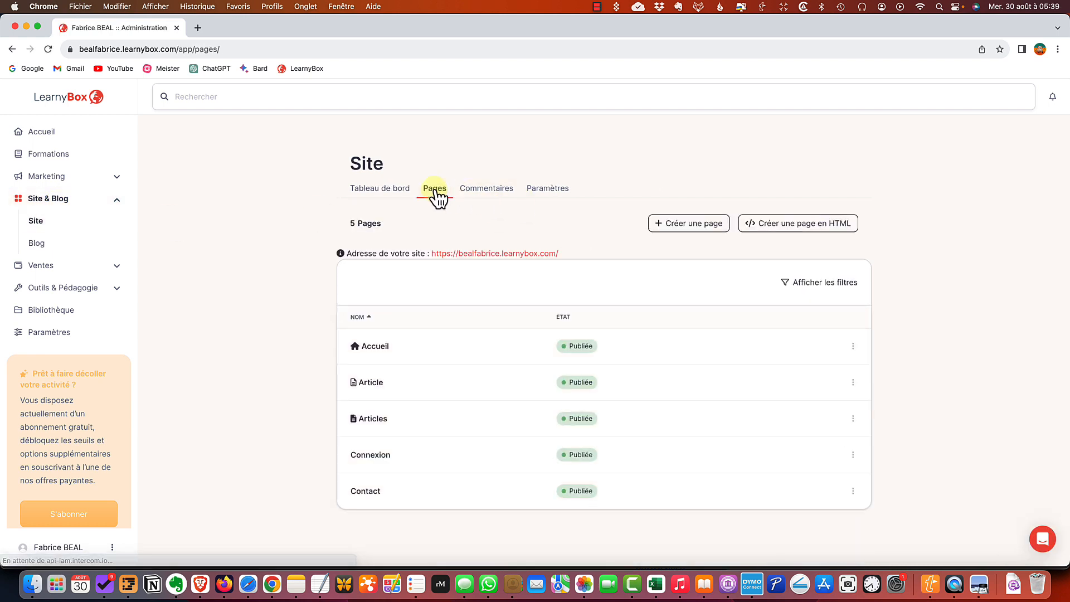
pyautogui.click(47, 245)
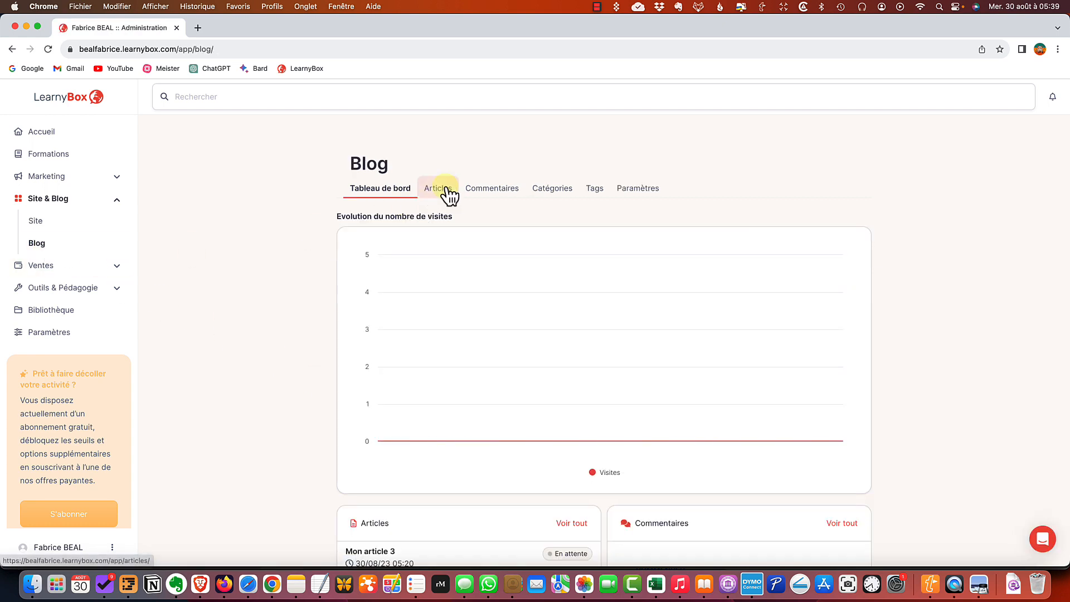
pyautogui.click(440, 190)
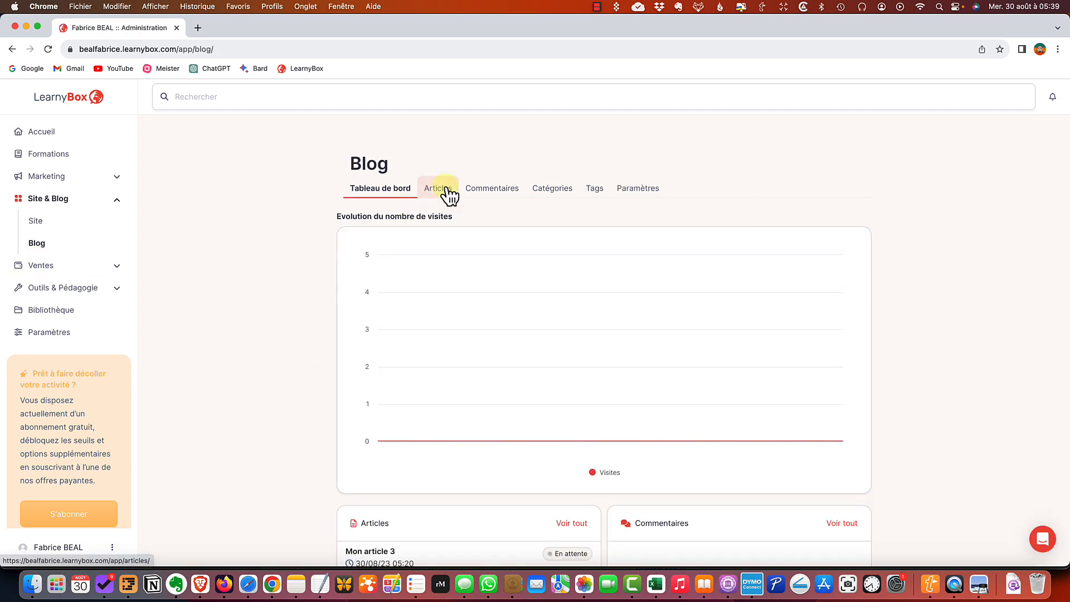